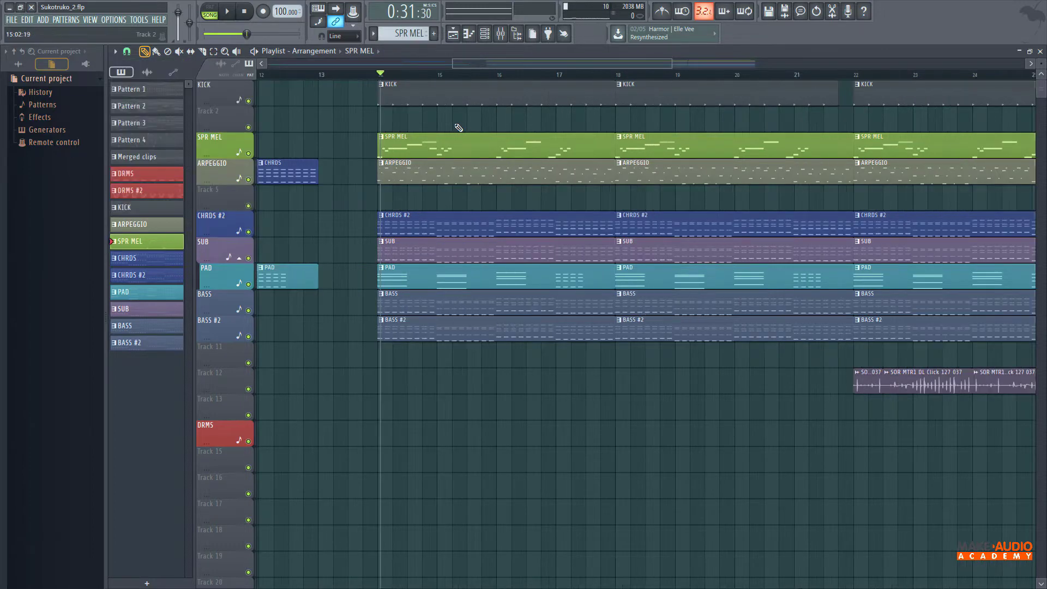
- Try shifting the first SPR MEL clip up and back down one track, then earlier and back later in time
click(453, 136)
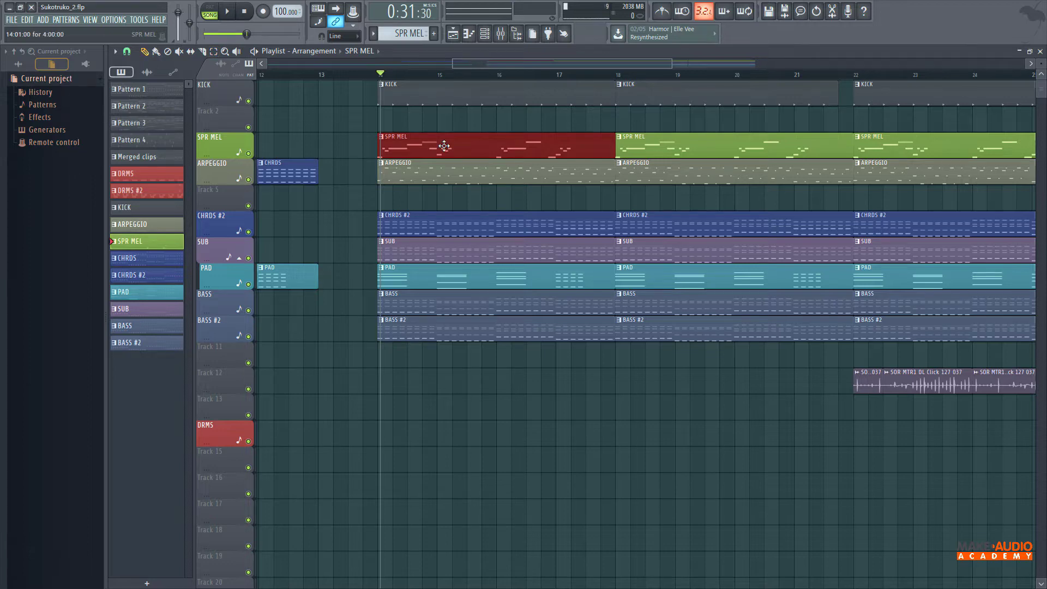
key(shift+Up)
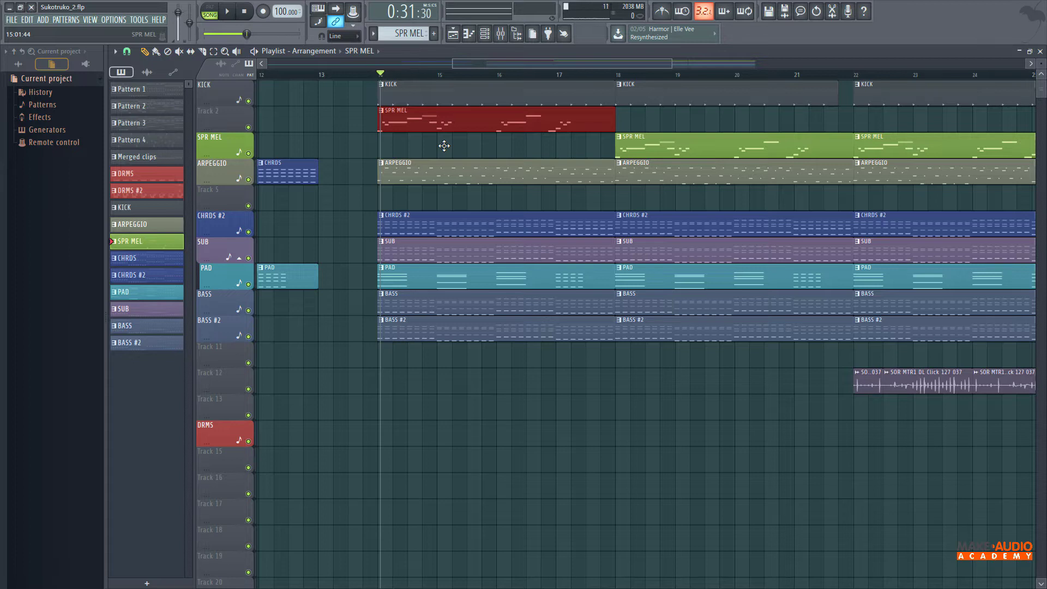
key(shift+Down)
key(shift+Left)
key(shift+Right)
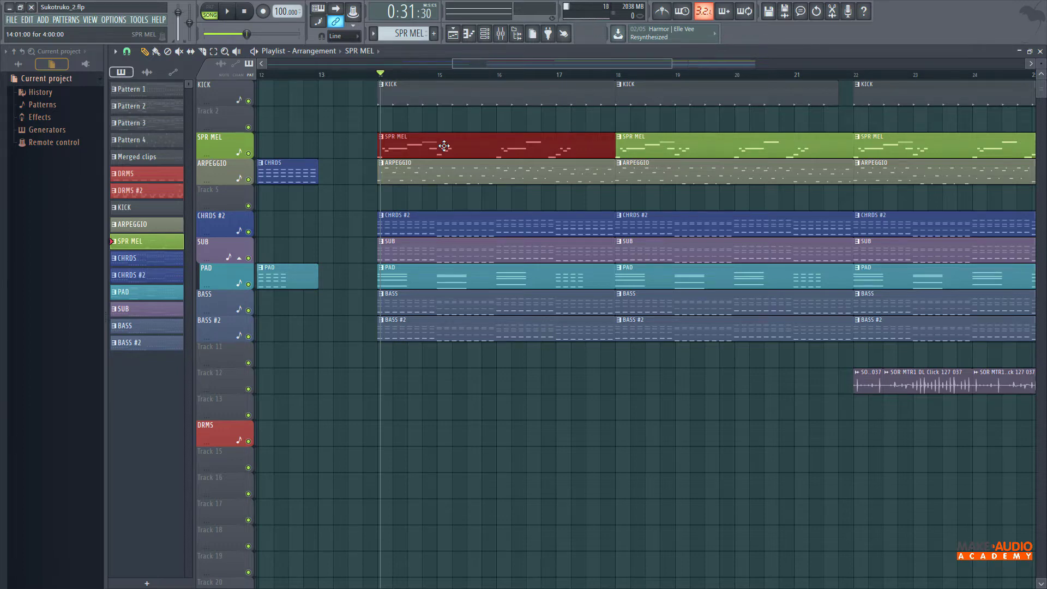
- Review the playlist's clip editing options, including resizing from left, and try adjusting the edges of the first SPR MEL clip
click(464, 331)
mouse_move(464, 331)
mouse_down()
mouse_move(392, 489)
mouse_move(469, 327)
mouse_up()
click(115, 51)
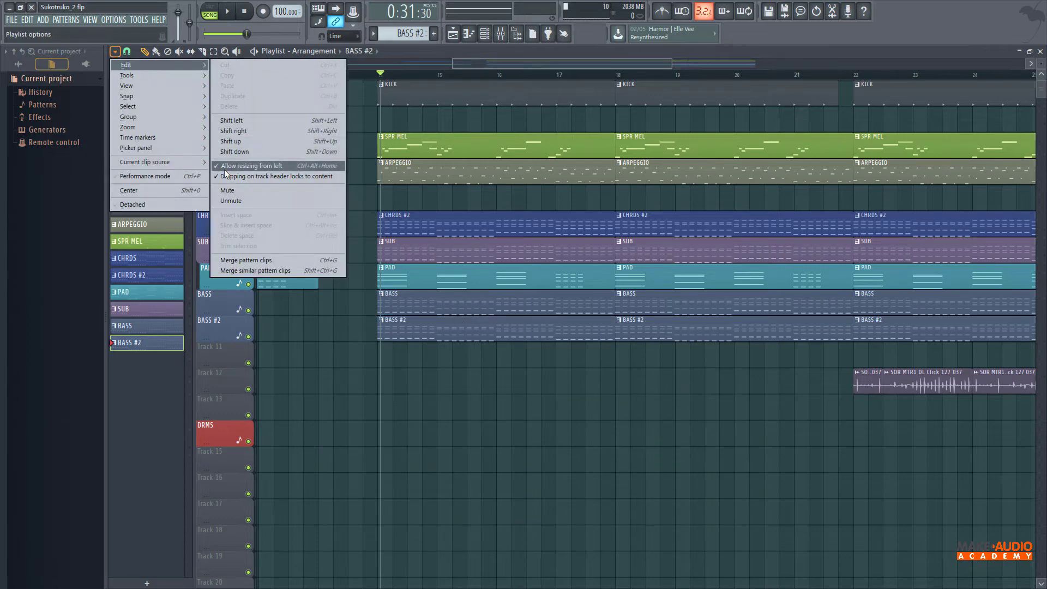
click(492, 77)
mouse_move(384, 151)
mouse_down()
mouse_move(463, 156)
mouse_move(379, 151)
mouse_up()
mouse_move(609, 146)
mouse_down()
mouse_move(485, 145)
mouse_move(608, 144)
mouse_up()
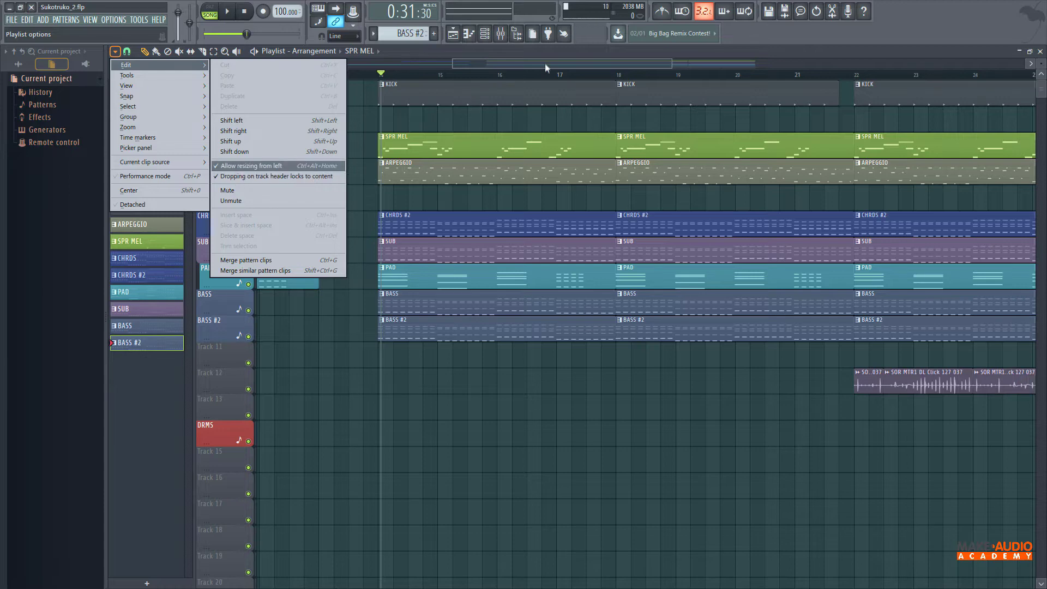
click(543, 64)
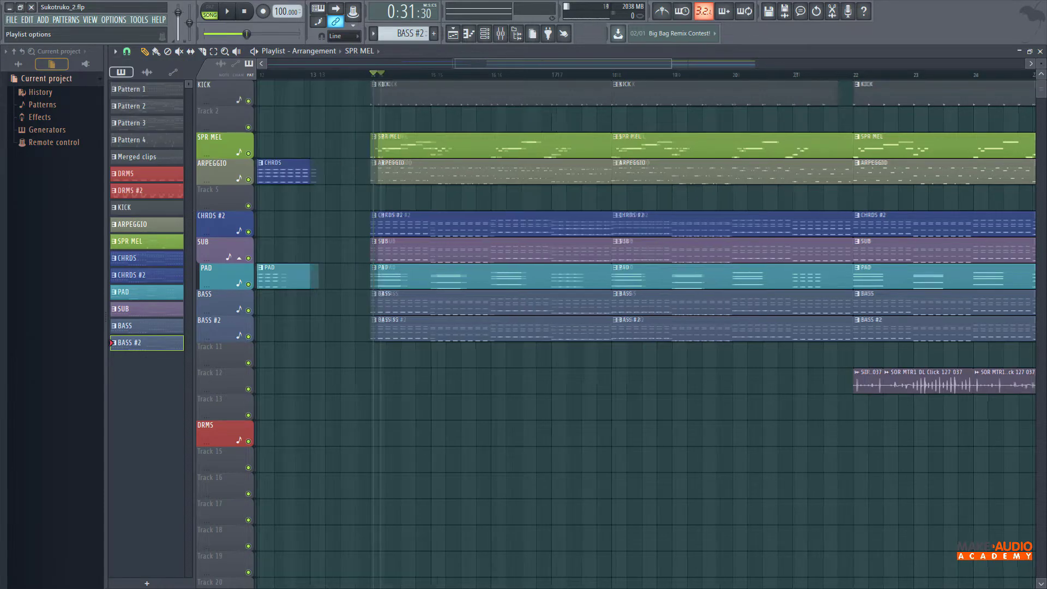
- Lock the BASS #2 track to its content
scroll(542, 64, up, 2)
right_click(219, 331)
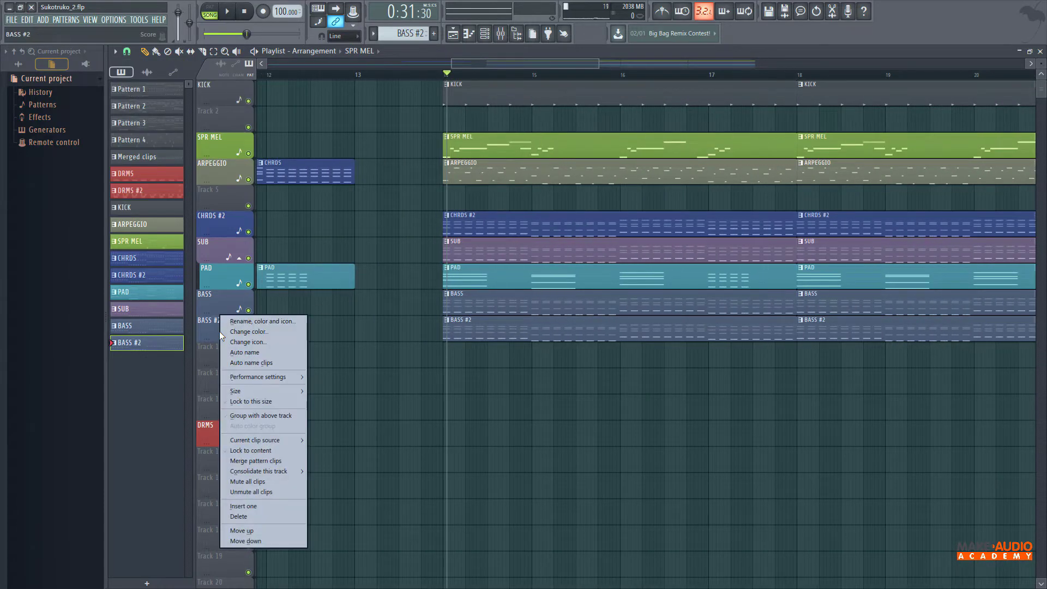
click(251, 451)
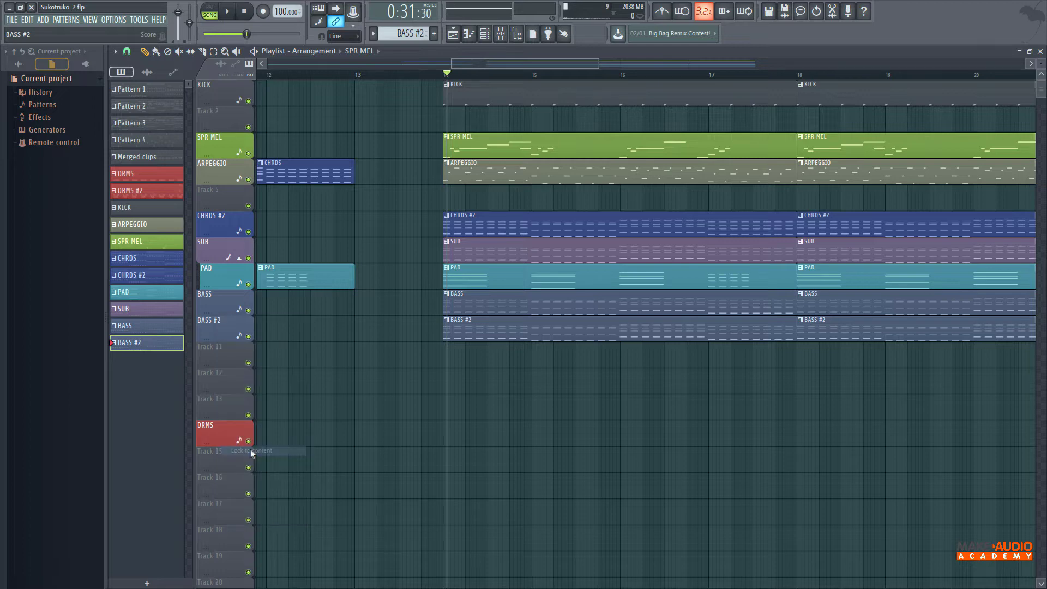
- Pick the SPR MEL pattern, place a clip in the empty part of the BASS #2 track before bar 13, and delete it
click(466, 147)
click(336, 334)
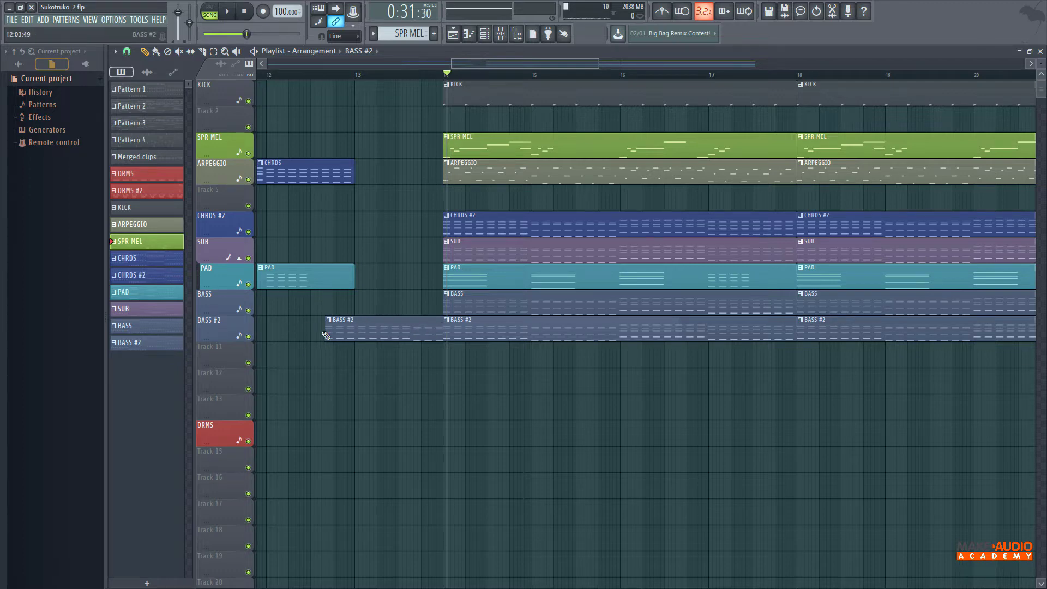
right_click(352, 331)
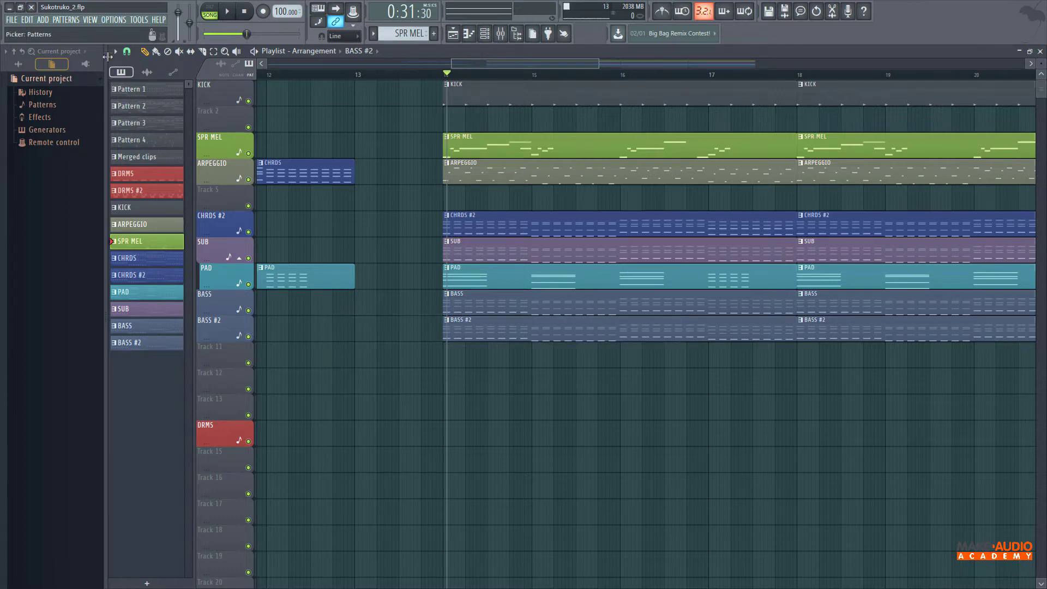
click(115, 52)
mouse_move(172, 64)
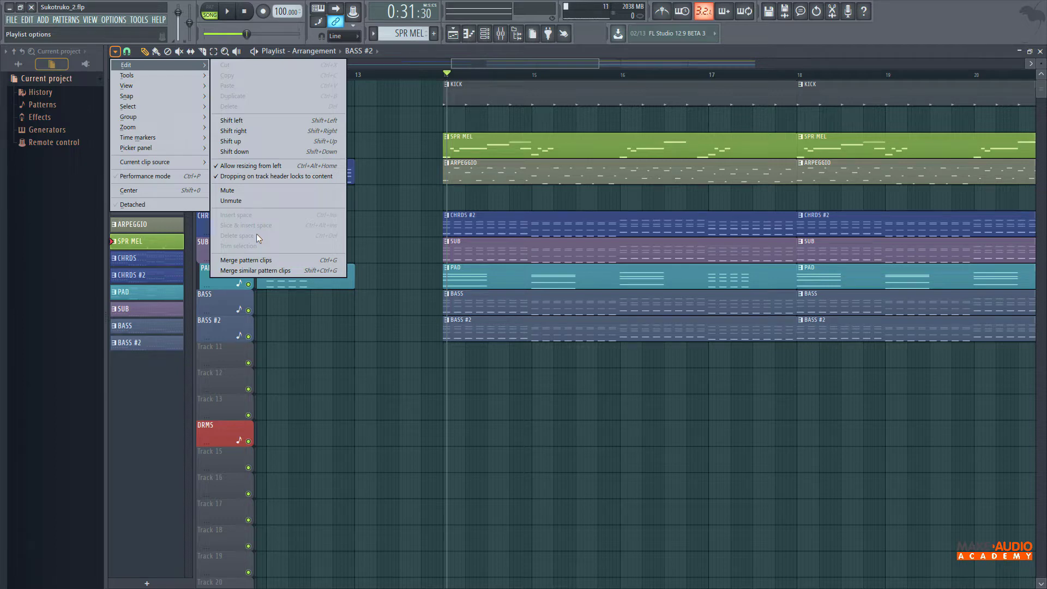
- Slice the first SPR MEL and ARPEGGIO clips at bars 15 and 16, and shorten the middle ARPEGGIO piece from its end
drag(508, 60, 514, 93)
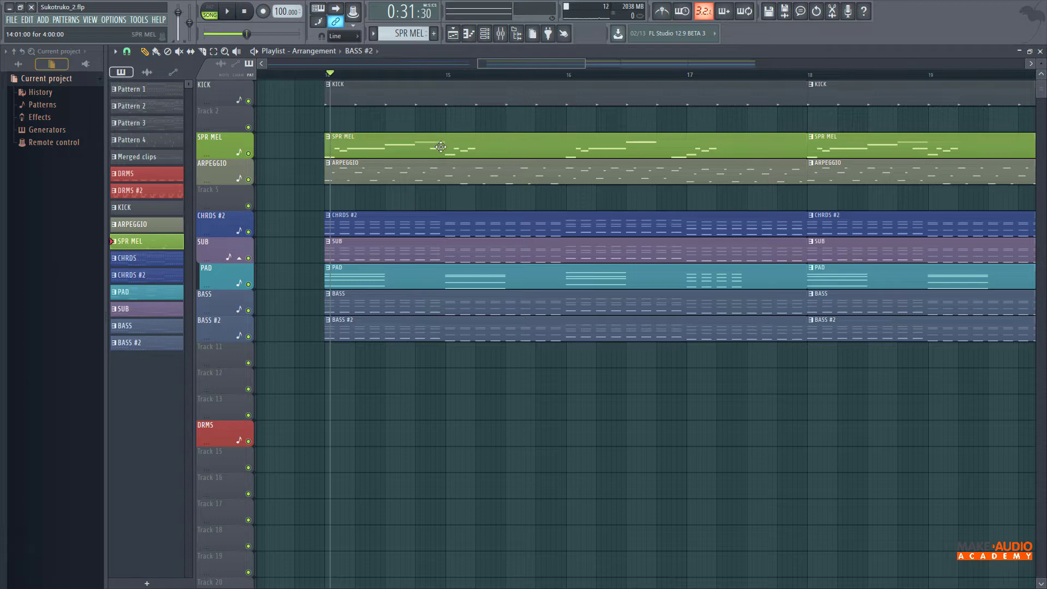
key(c)
drag(448, 132, 448, 197)
drag(565, 134, 561, 227)
key(p)
drag(512, 154, 480, 133)
click(115, 51)
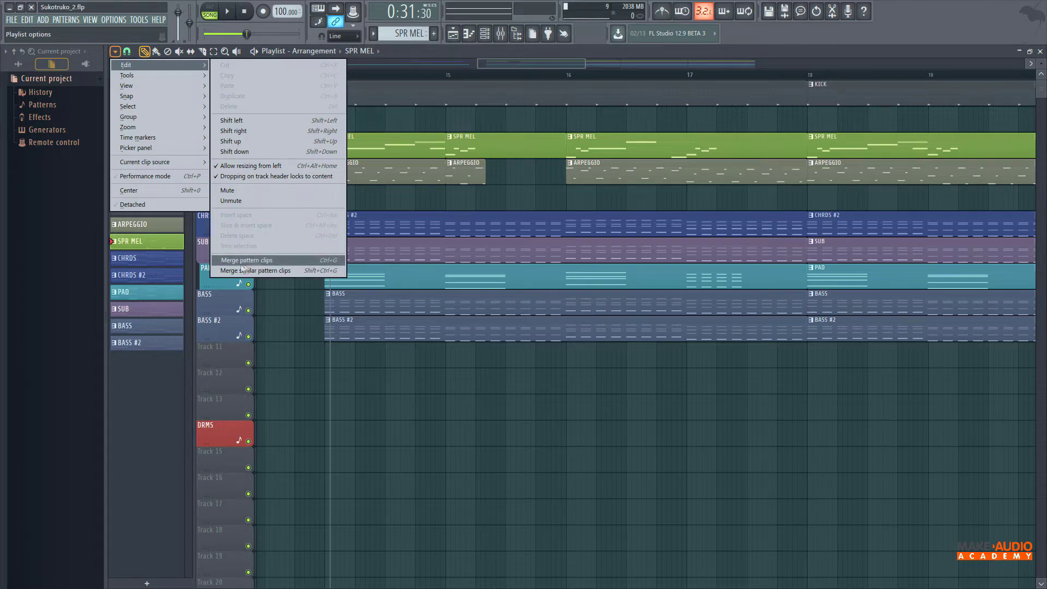
click(274, 269)
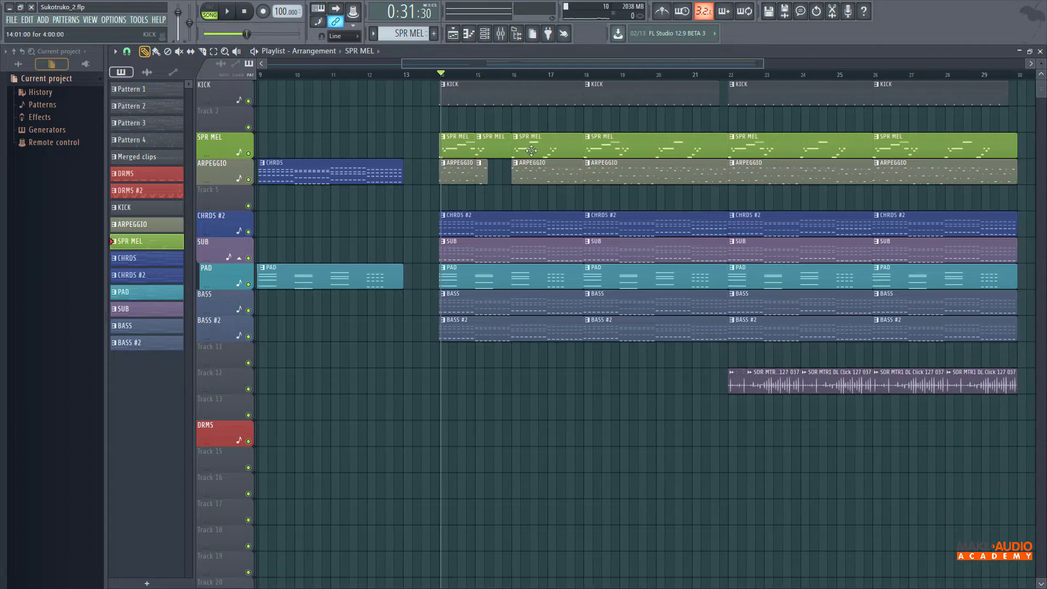
- Place a BASS #2 clip, a SOR MTR1 DL Click audio clip and a PAD clip on the empty Track 17
scroll(537, 163, down, 5)
click(561, 202)
scroll(560, 202, down, 3)
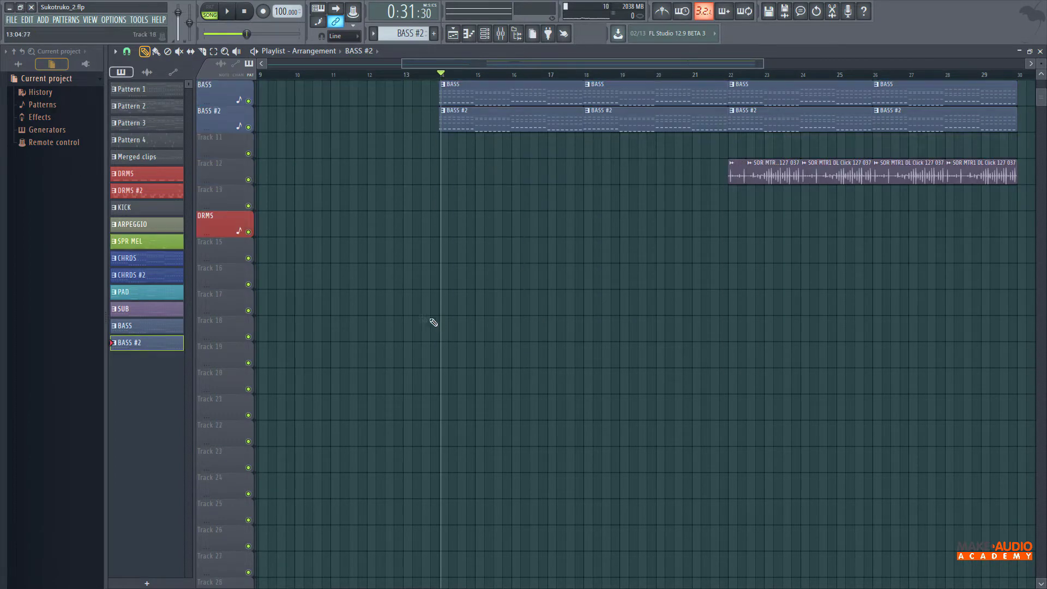
click(434, 303)
click(600, 300)
scroll(600, 300, up, 5)
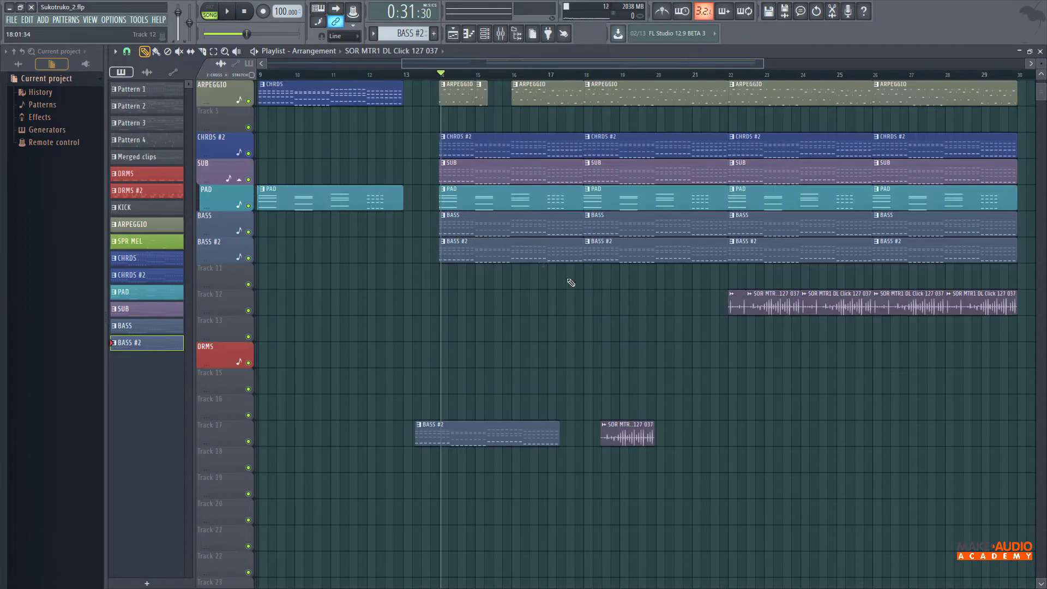
click(327, 199)
click(275, 434)
- Merge the pattern clips on Track 17
drag(282, 436, 226, 443)
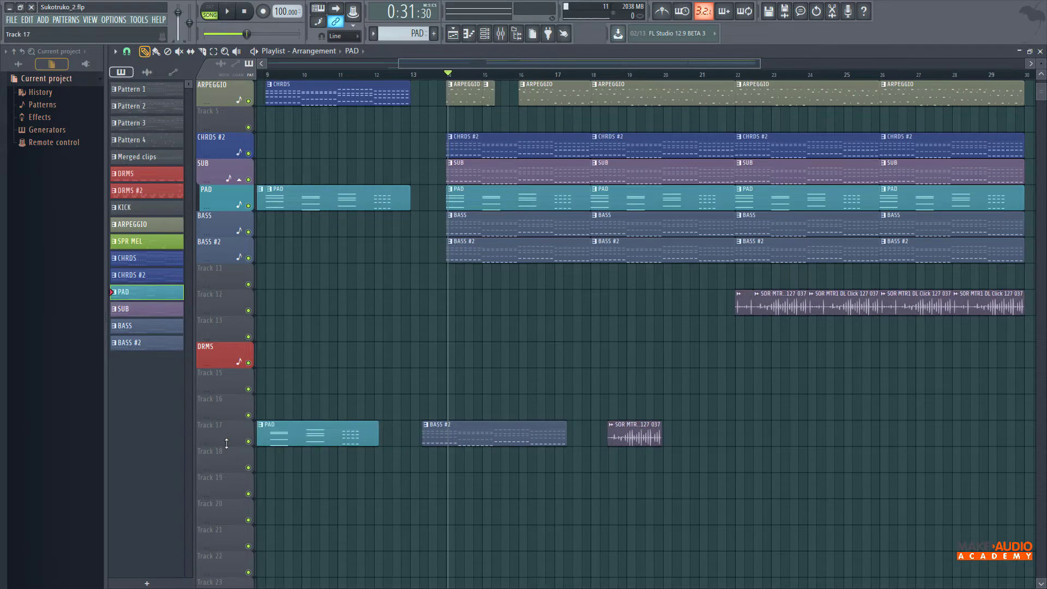
right_click(226, 444)
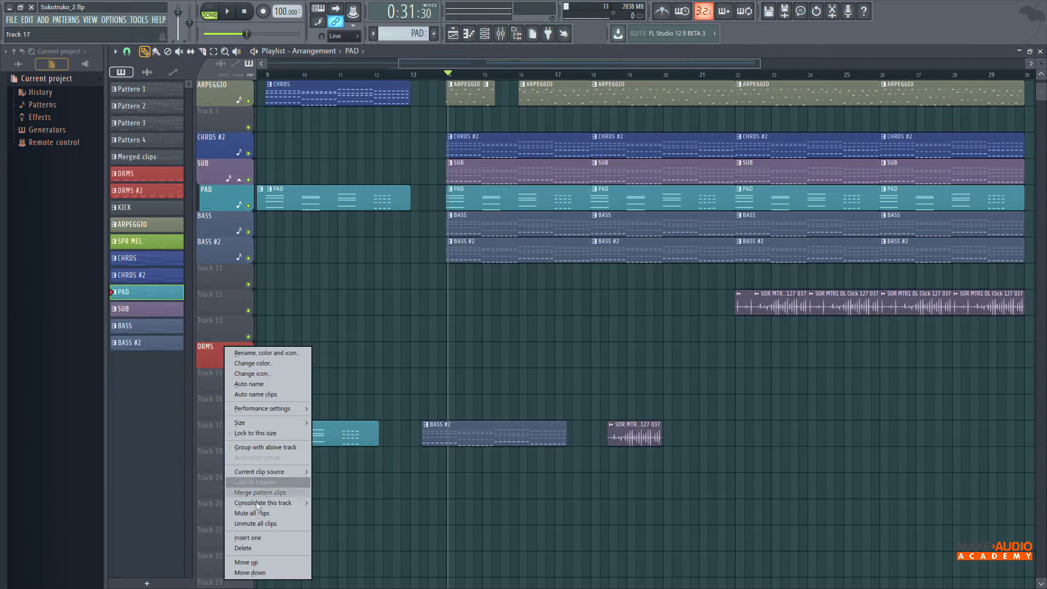
click(257, 493)
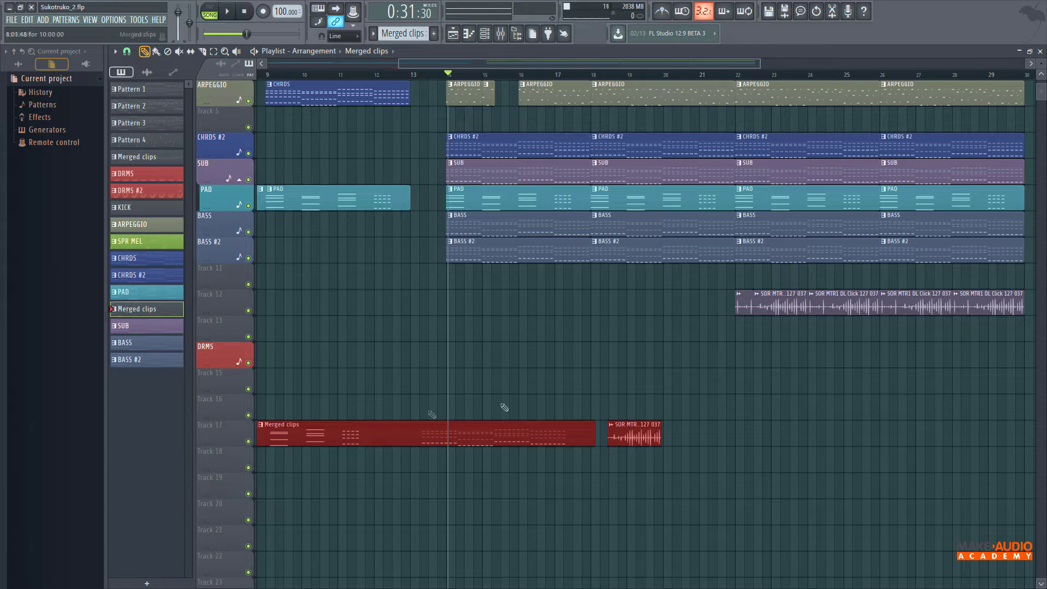
- Examine the playlist's quick quantize and consolidate selection tools, and the view options
click(115, 51)
mouse_move(126, 65)
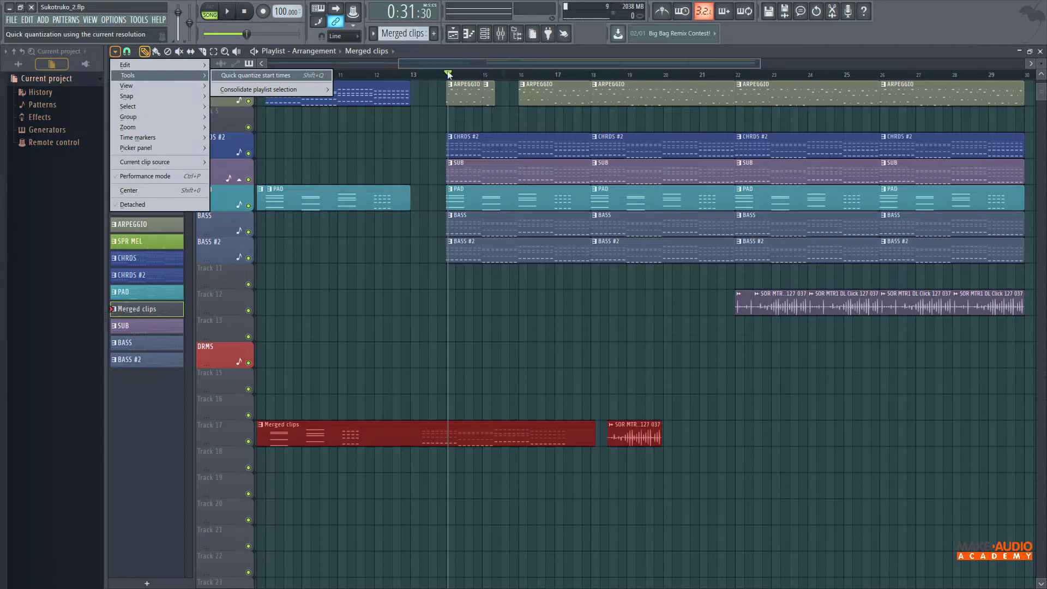
scroll(508, 116, down, 2)
scroll(655, 250, up, 3)
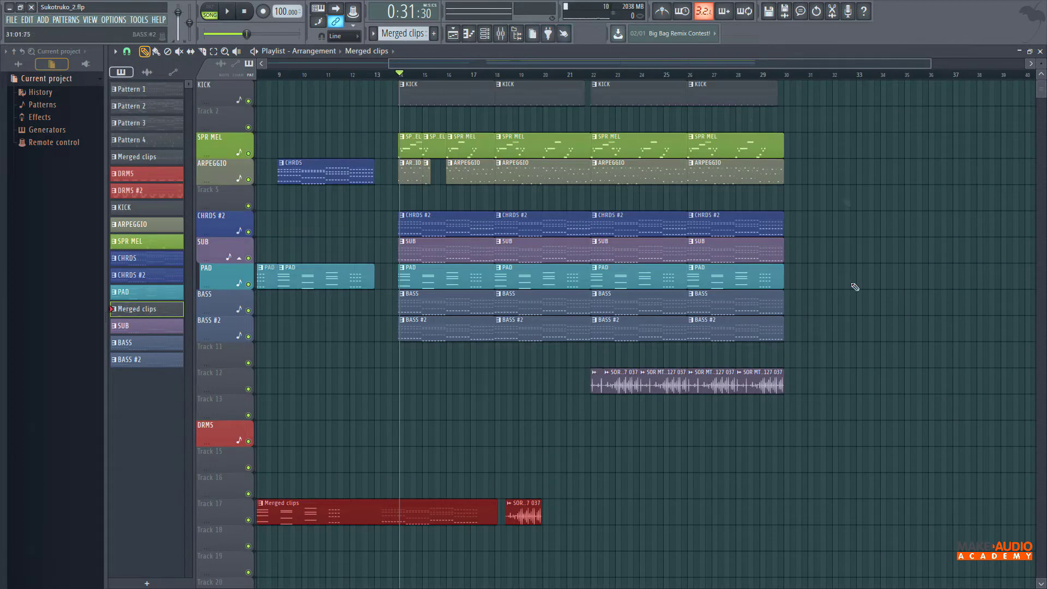
click(115, 51)
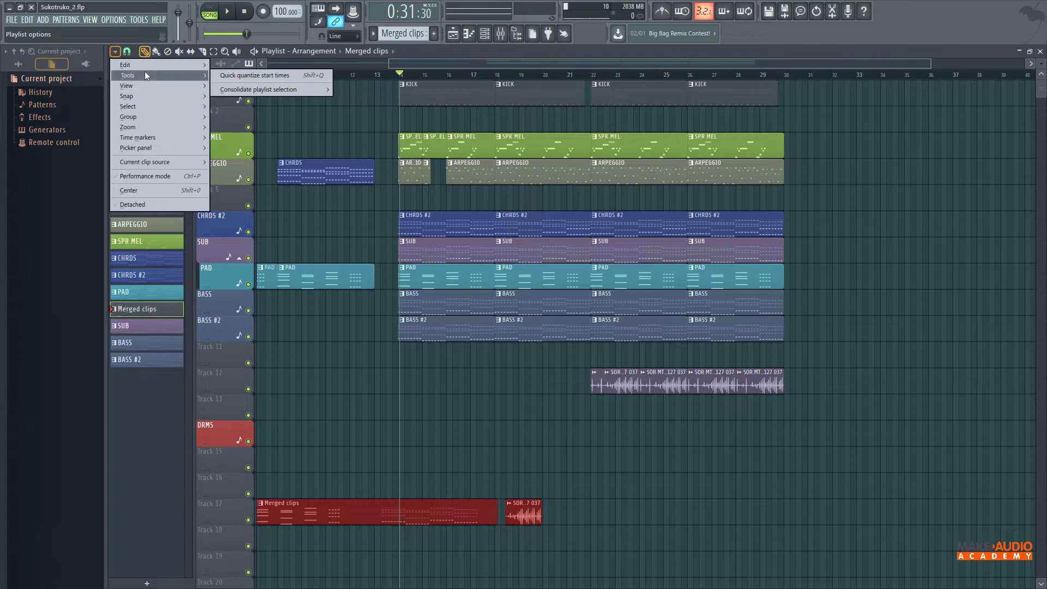
mouse_move(241, 90)
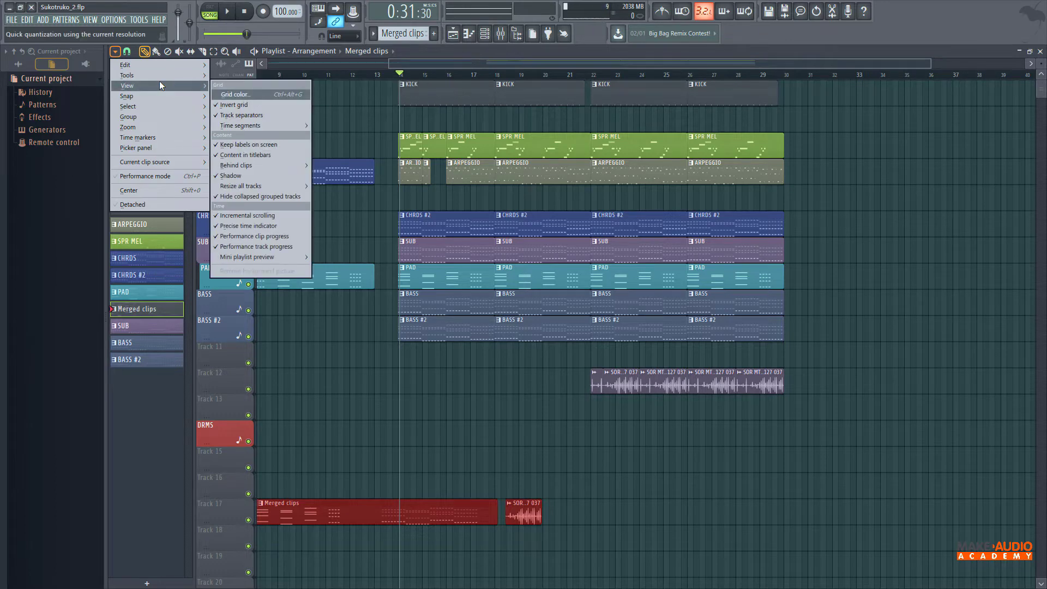
mouse_move(310, 89)
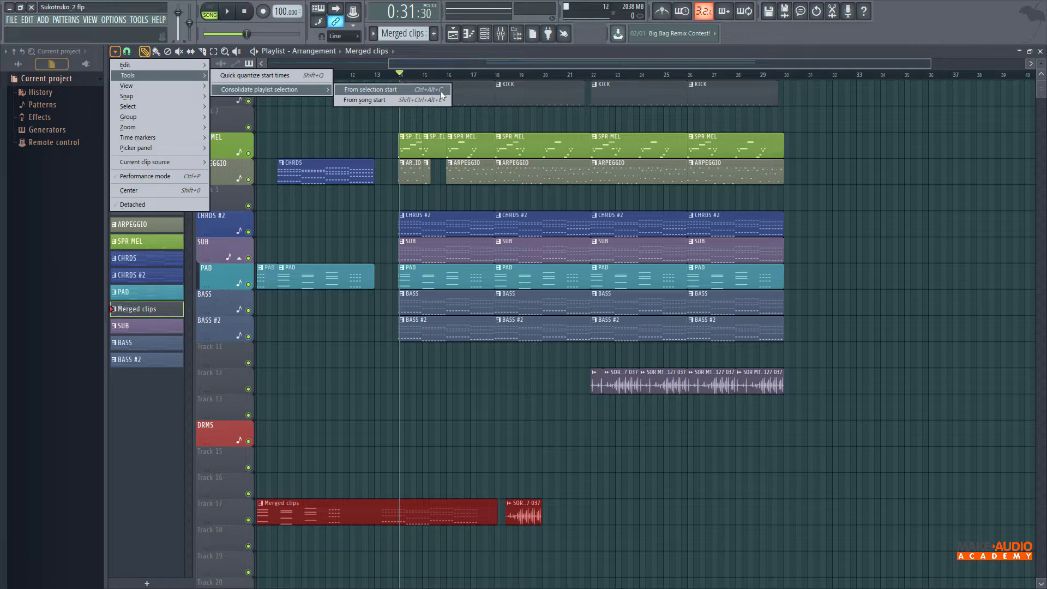
click(401, 72)
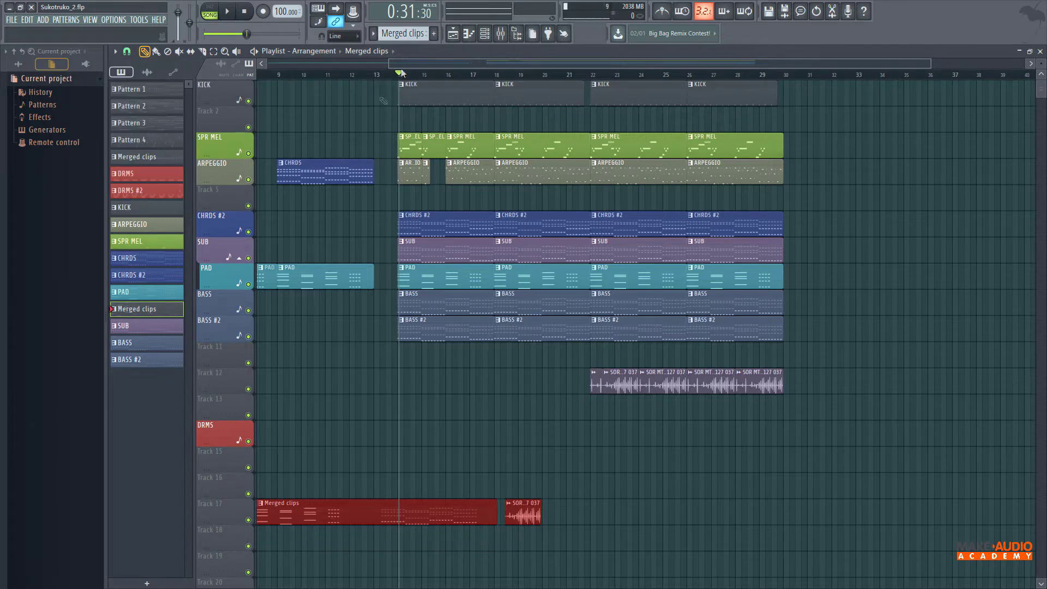
- Try to consolidate Track 17 from the song start
right_click(237, 512)
mouse_move(294, 502)
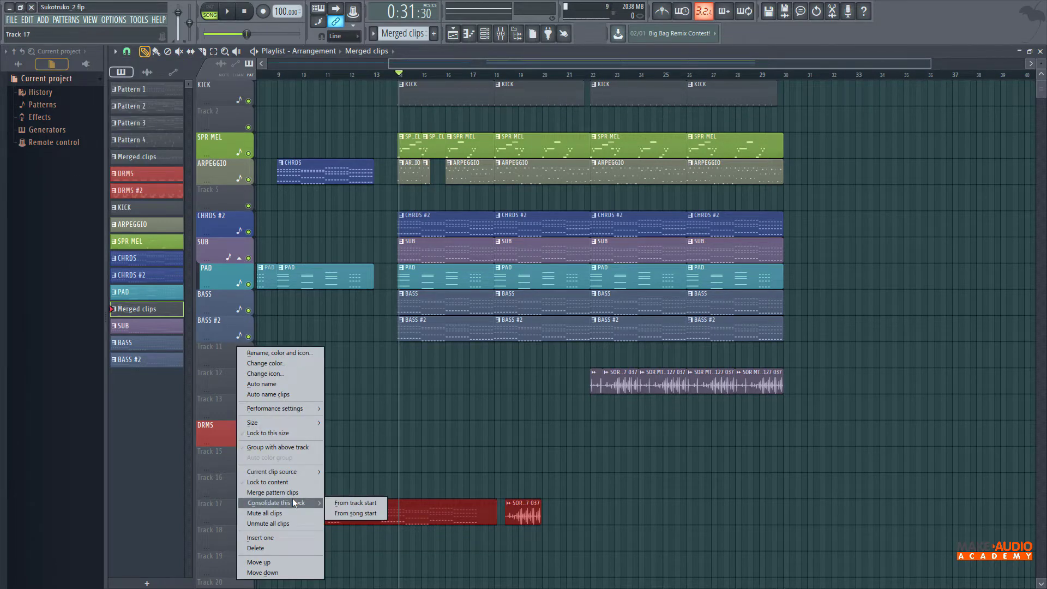
click(356, 514)
- Change the playlist grid color to the dark purple basic color (red 64, green 0, blue 64)
click(116, 52)
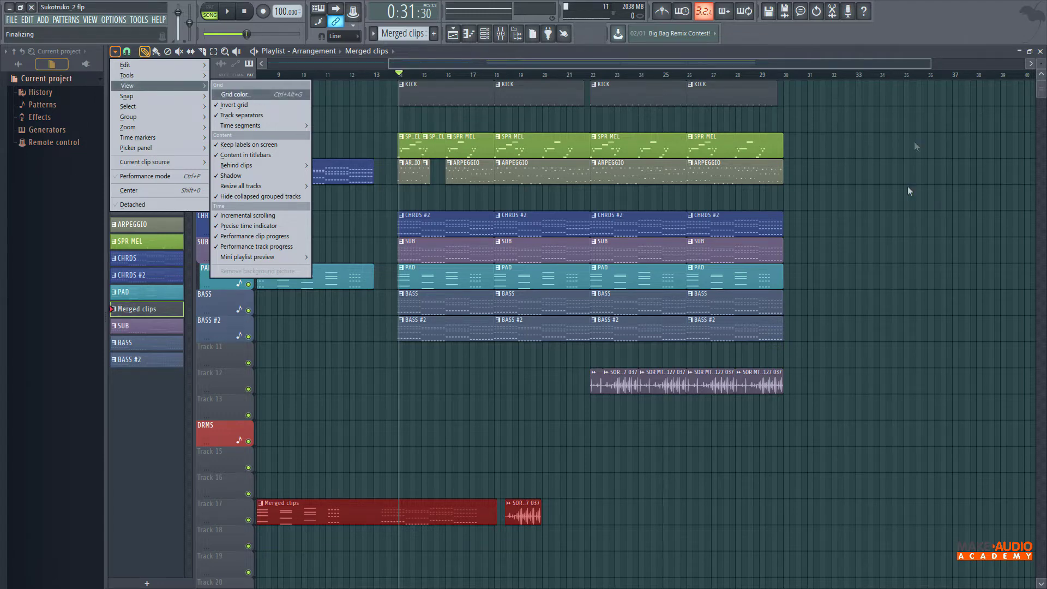
click(279, 94)
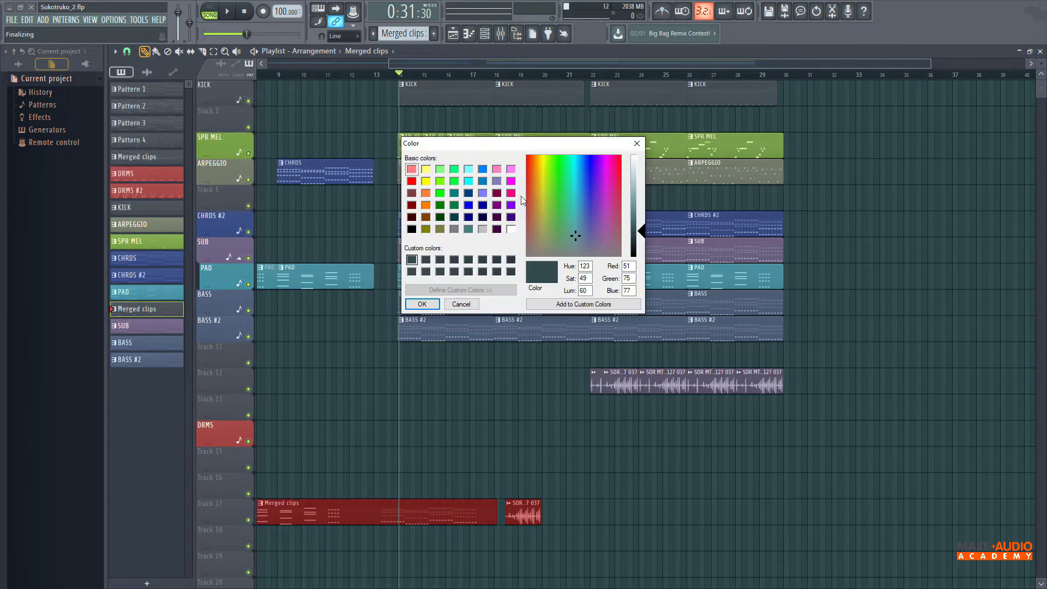
click(501, 221)
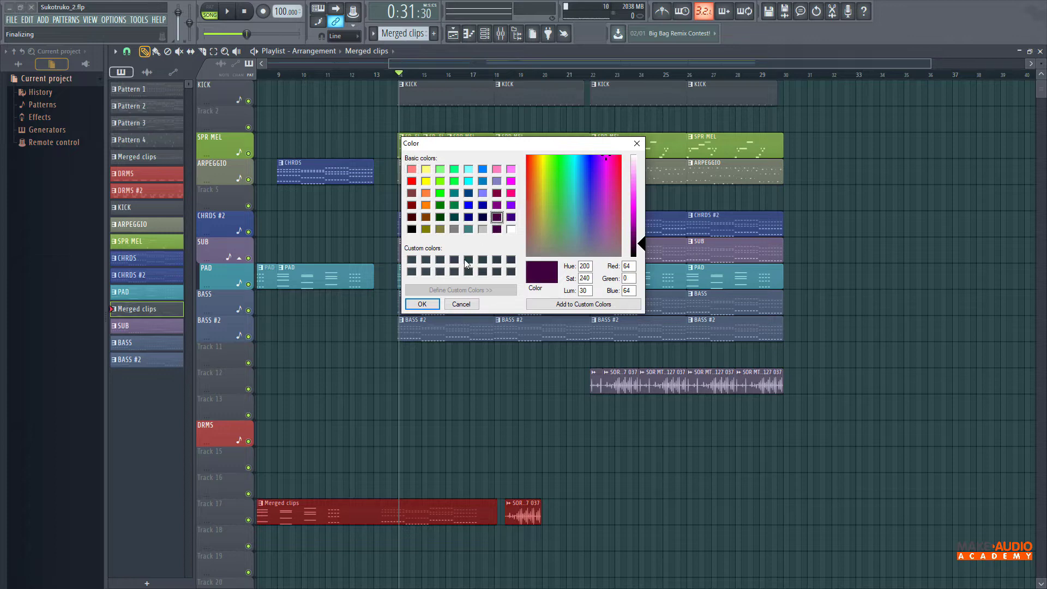
click(422, 304)
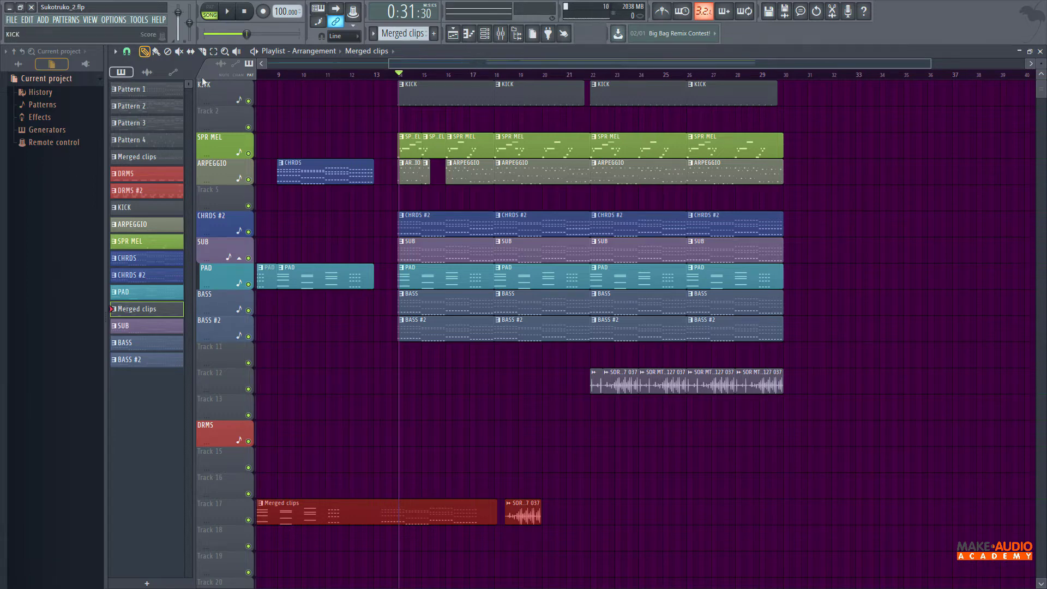
- Return the playlist grid color to the first custom color, a dark teal (red 51, green 75, blue 77)
click(115, 51)
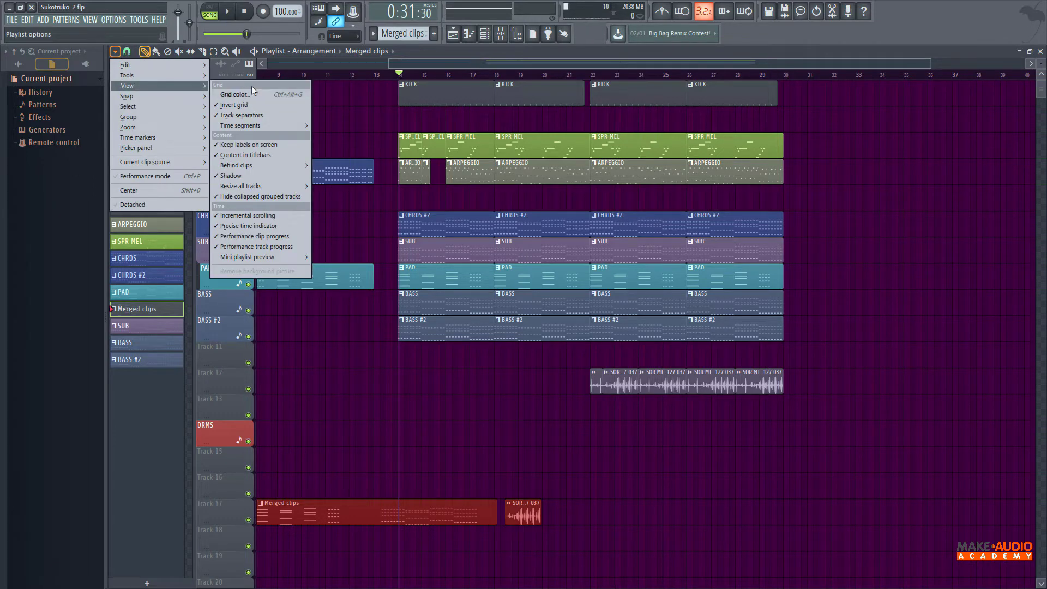
click(260, 94)
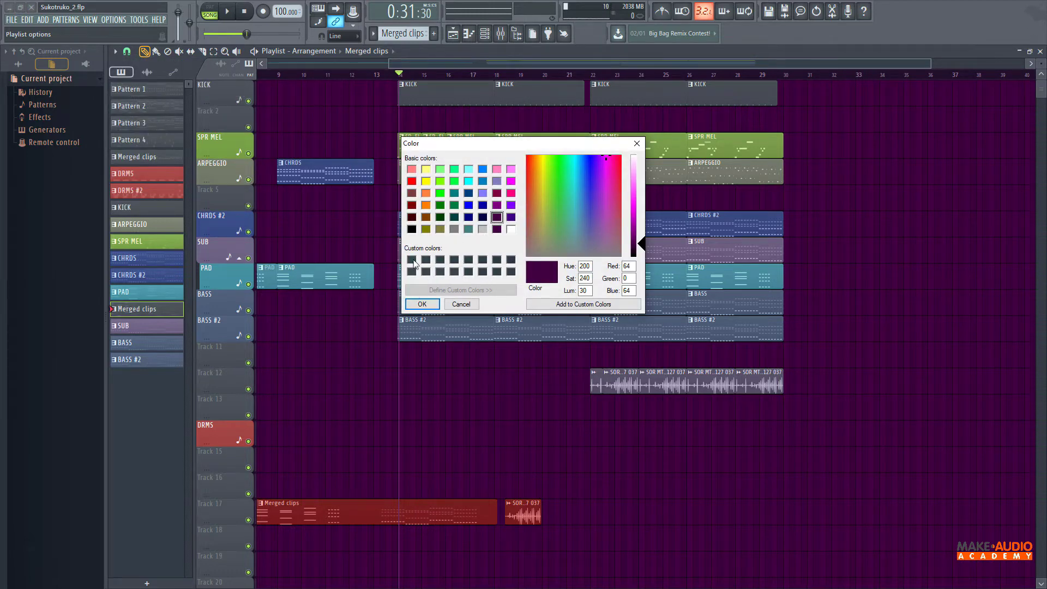
click(413, 263)
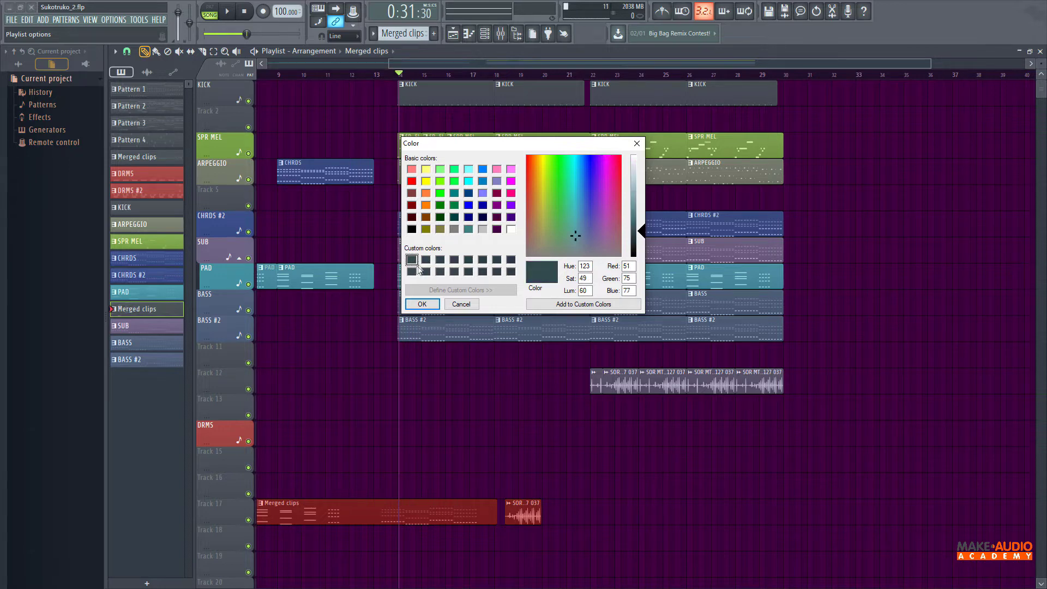
click(432, 303)
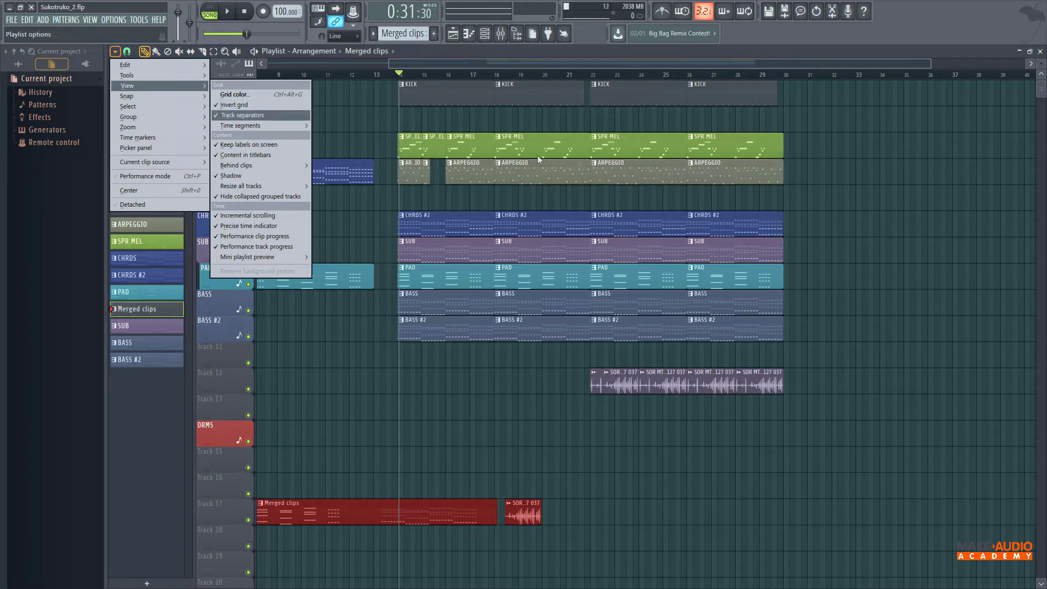
- Examine the time segments option and the beat shading on the grid over the first bars of the playlist
mouse_move(273, 130)
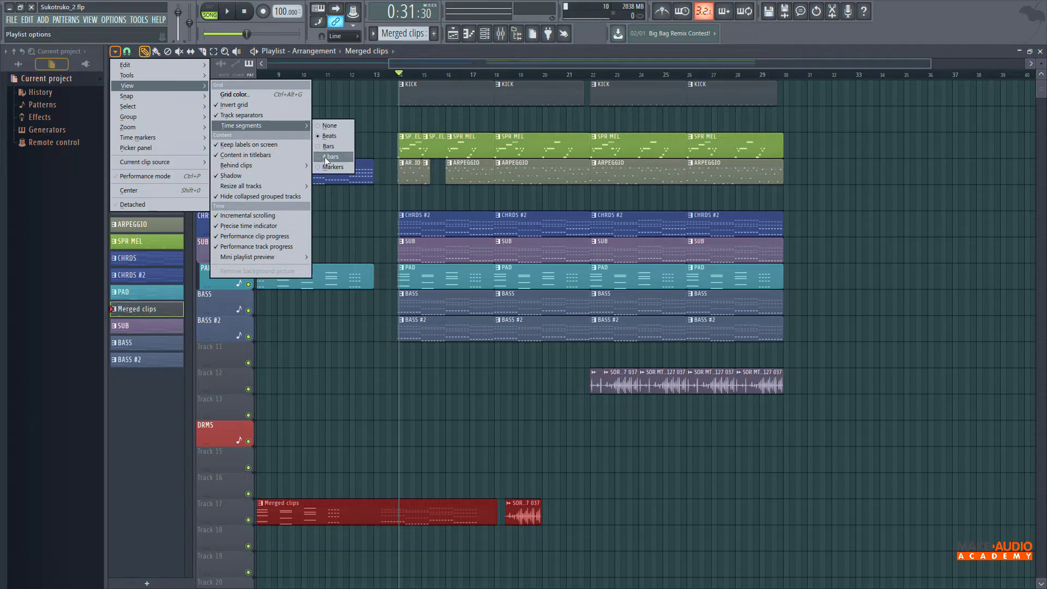
click(441, 67)
drag(452, 67, 339, 76)
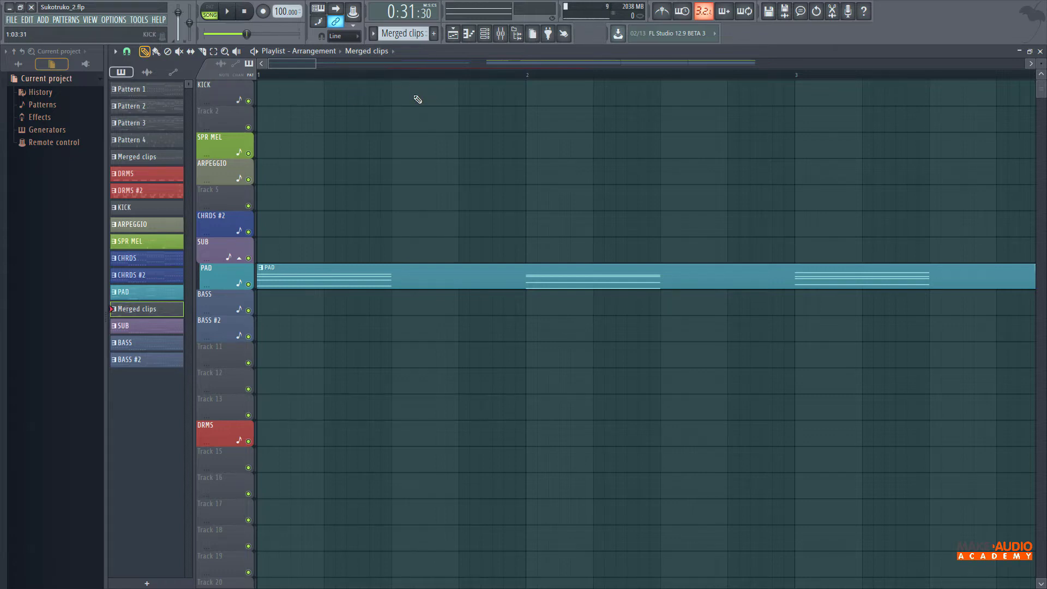
drag(315, 64, 346, 64)
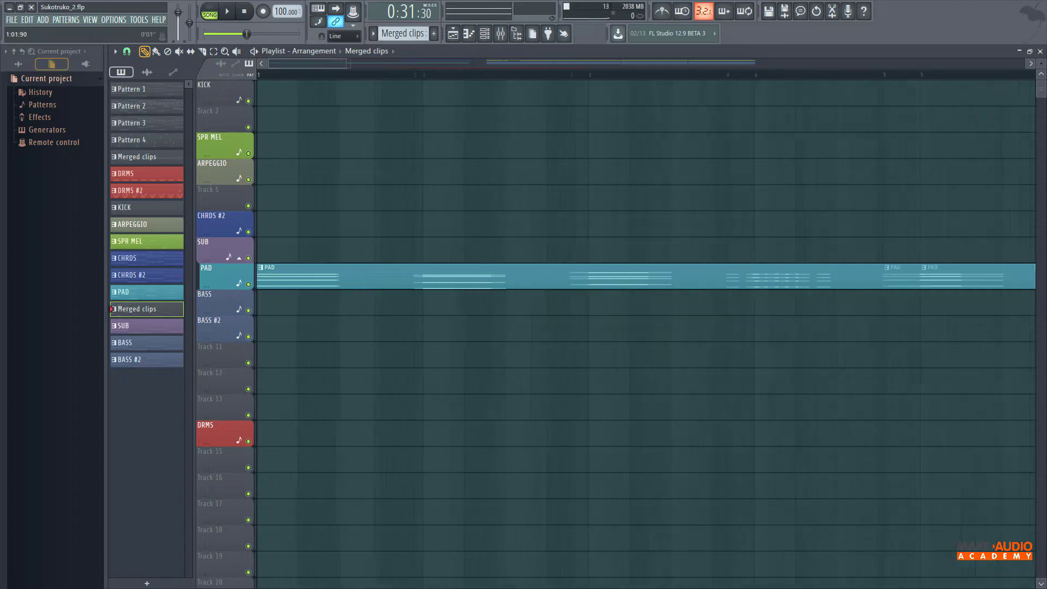
click(116, 51)
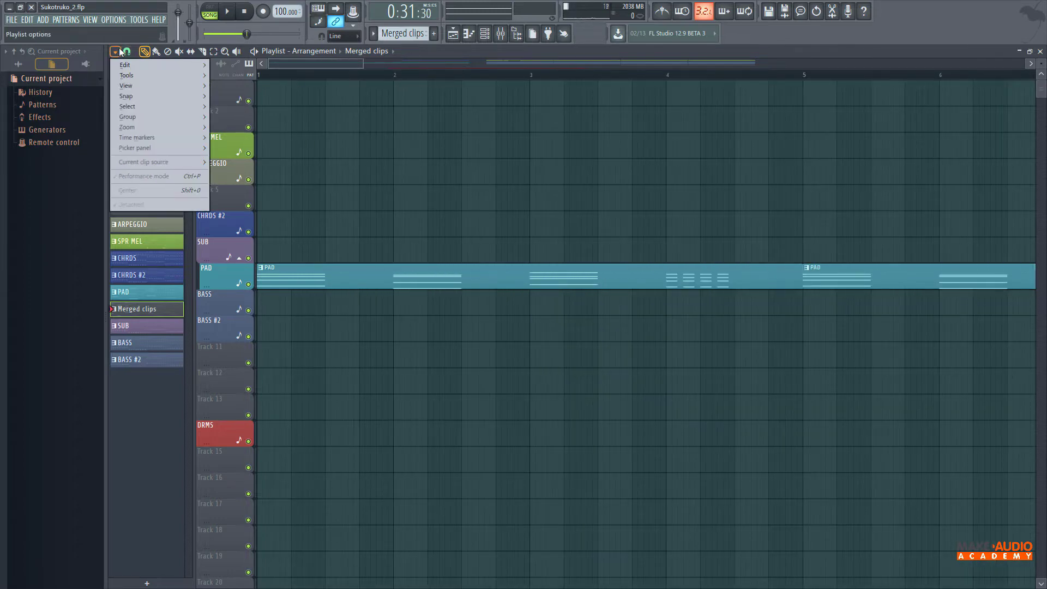
mouse_move(129, 86)
mouse_move(280, 126)
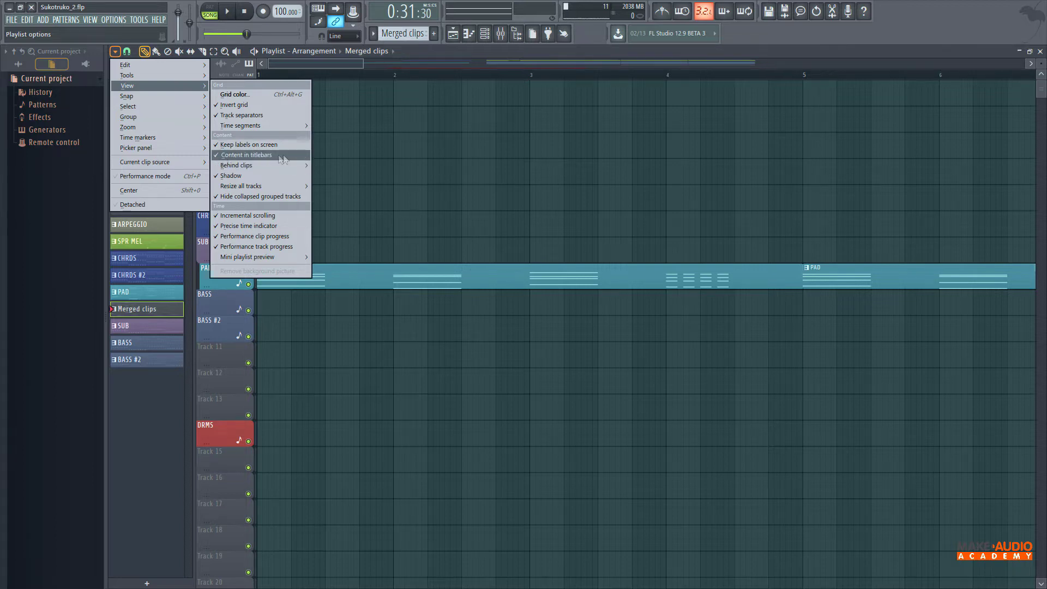
click(340, 60)
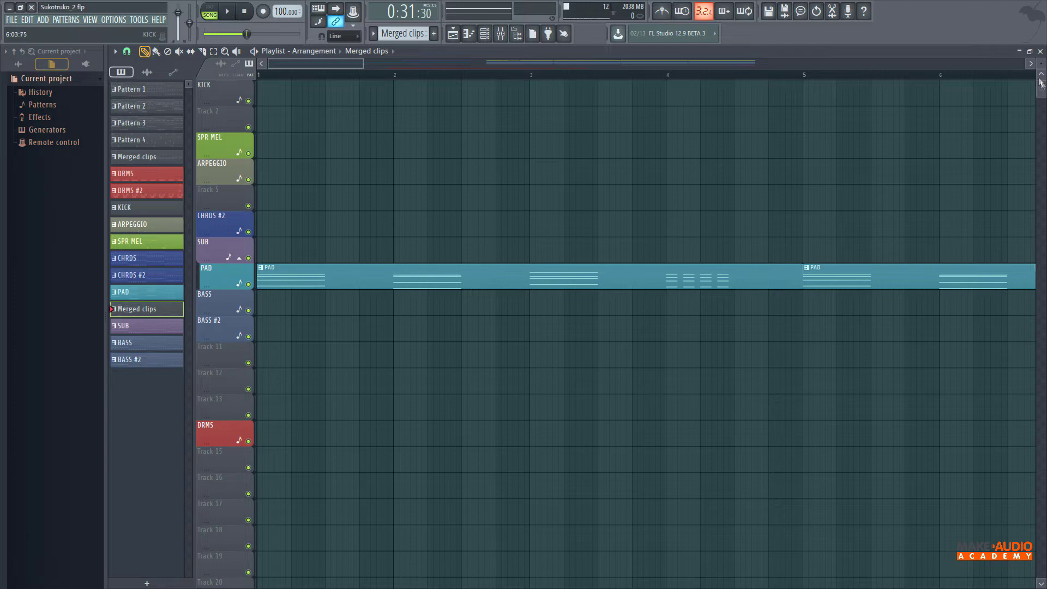
- Examine the clip labels with reduced track heights while viewing different parts of the arrangement at several zoom levels
drag(1042, 64, 1043, 66)
scroll(351, 71, down, 8)
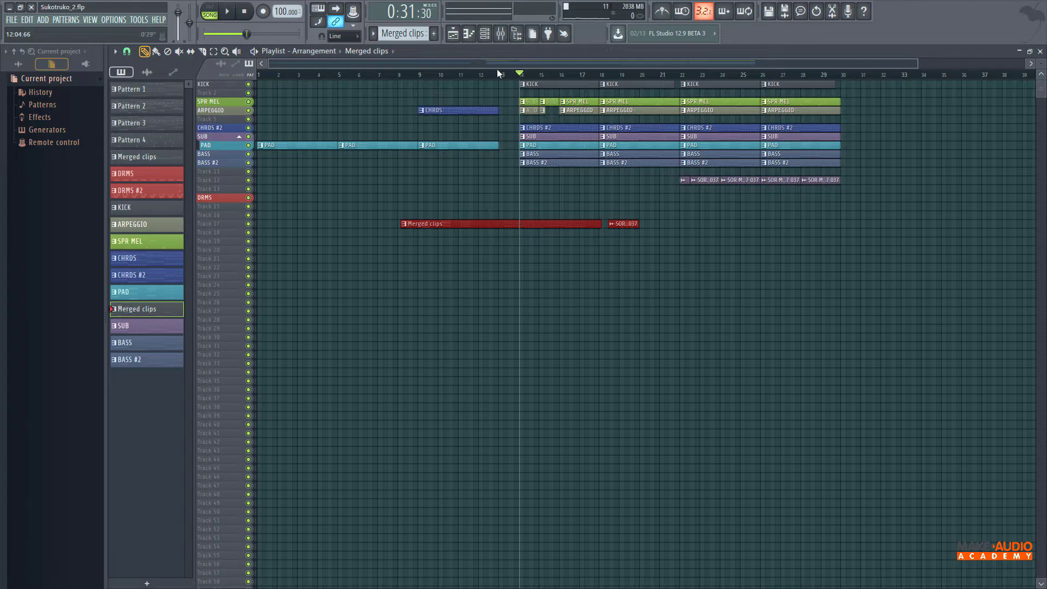
drag(918, 64, 468, 66)
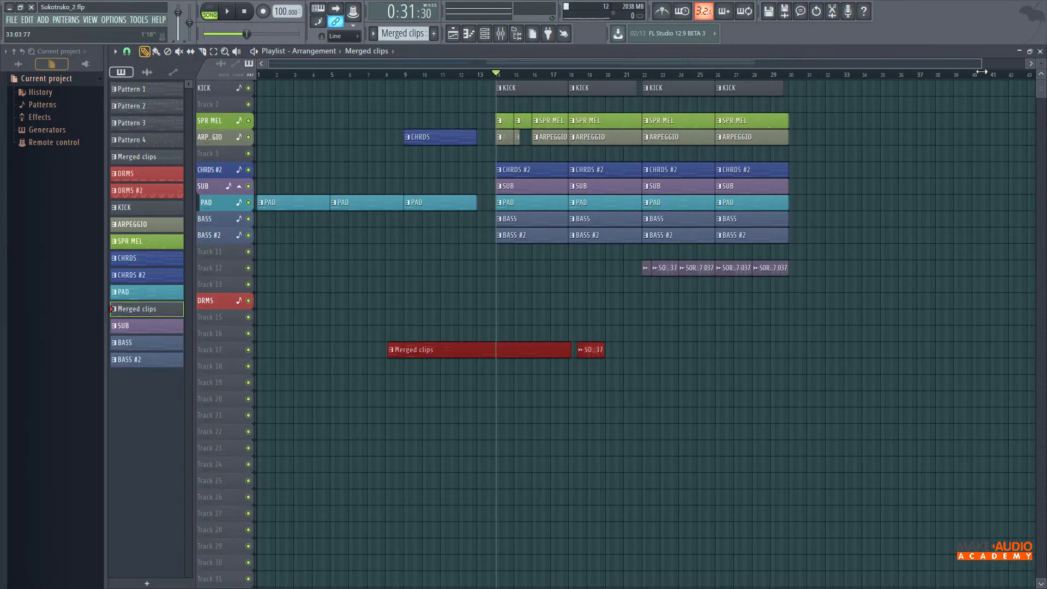
drag(398, 64, 640, 70)
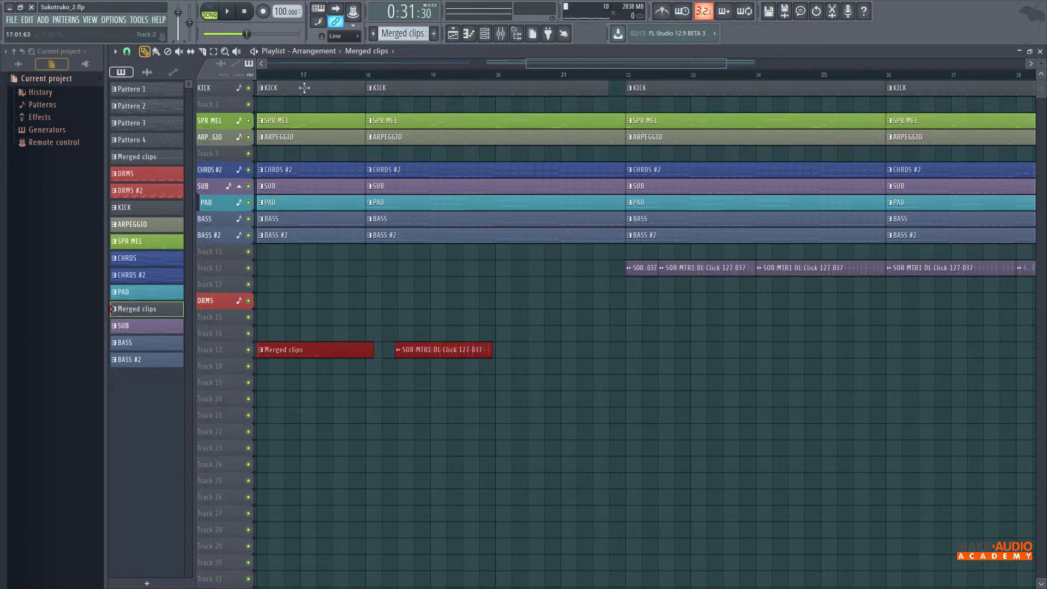
drag(565, 71, 124, 52)
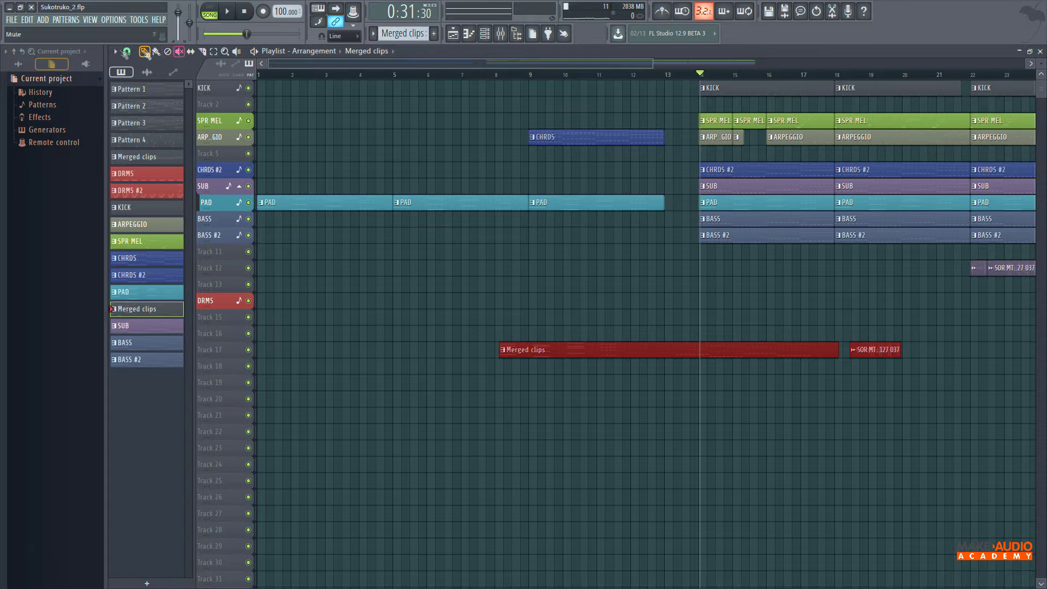
- Change the style behind the playlist clips to Glass
click(116, 51)
mouse_move(144, 82)
mouse_move(272, 167)
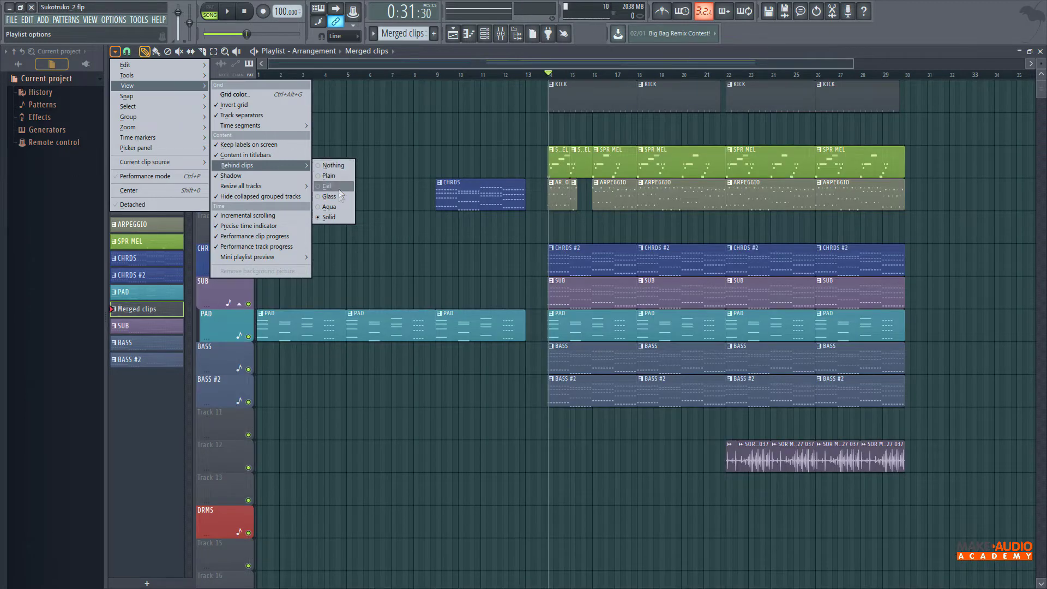
click(330, 197)
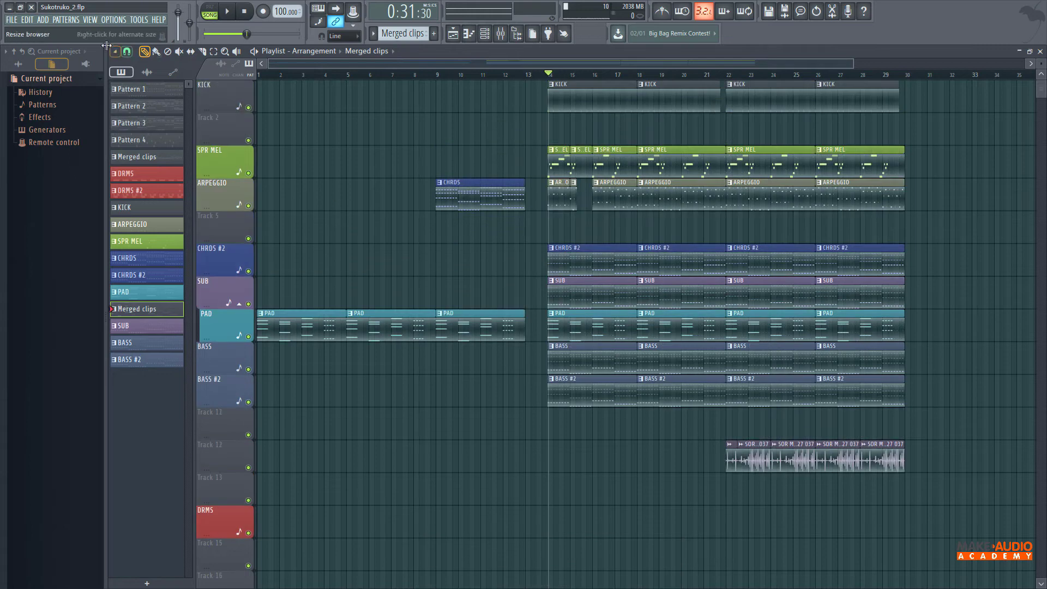
- Set the style behind the playlist clips back to Solid
click(115, 51)
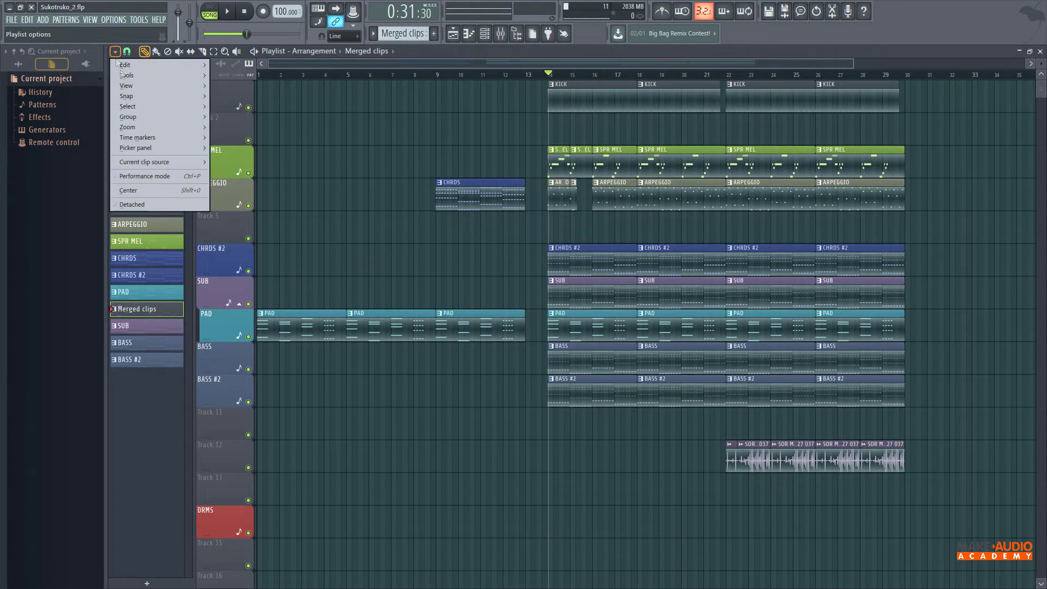
mouse_move(165, 86)
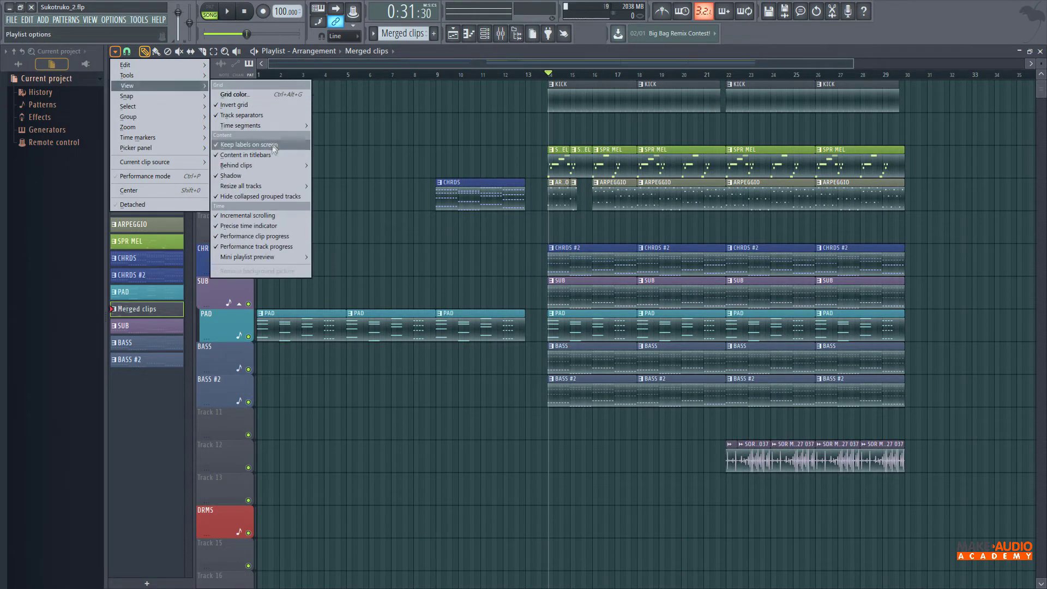
mouse_move(277, 165)
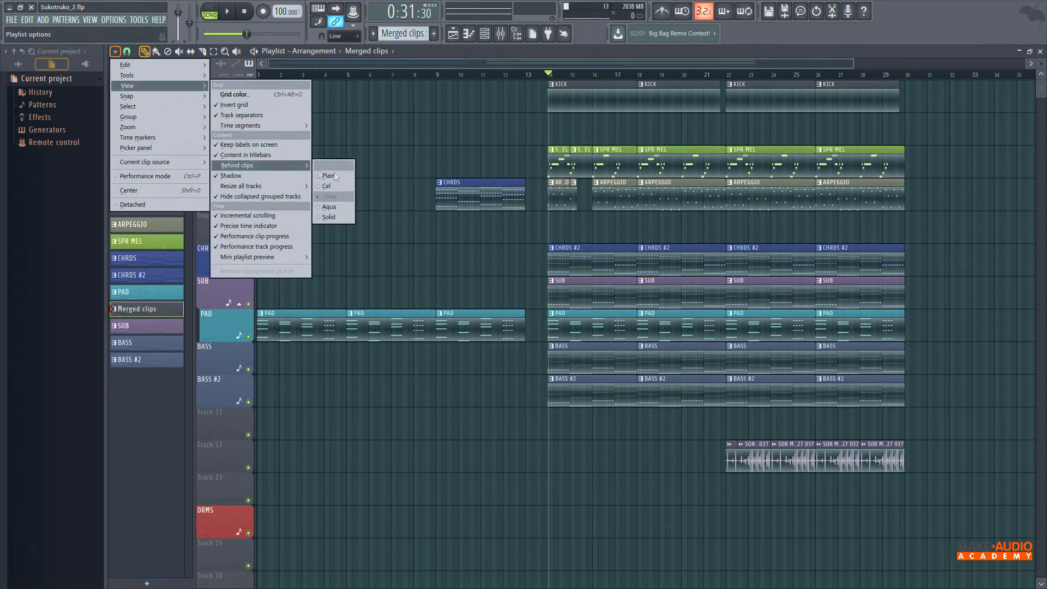
click(329, 217)
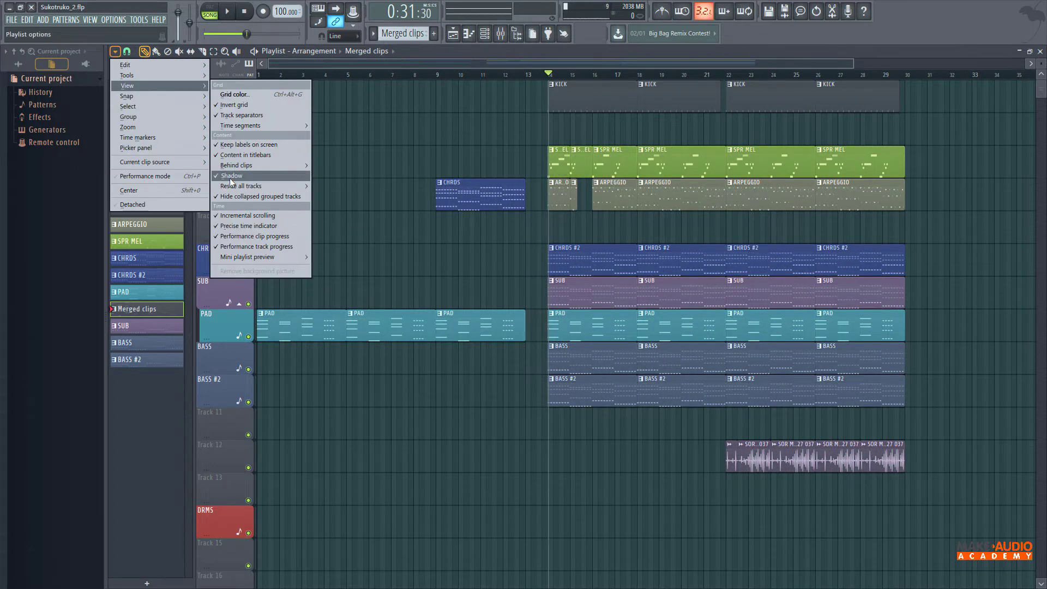
- Try smaller and larger heights for all playlist tracks, and make Track 12 slightly taller
mouse_move(276, 189)
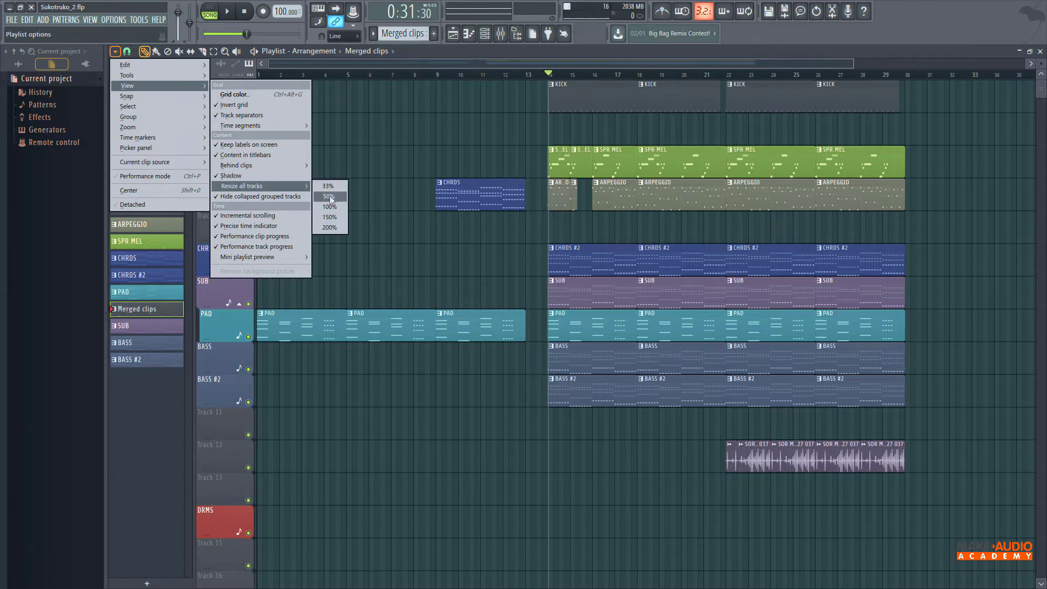
click(323, 227)
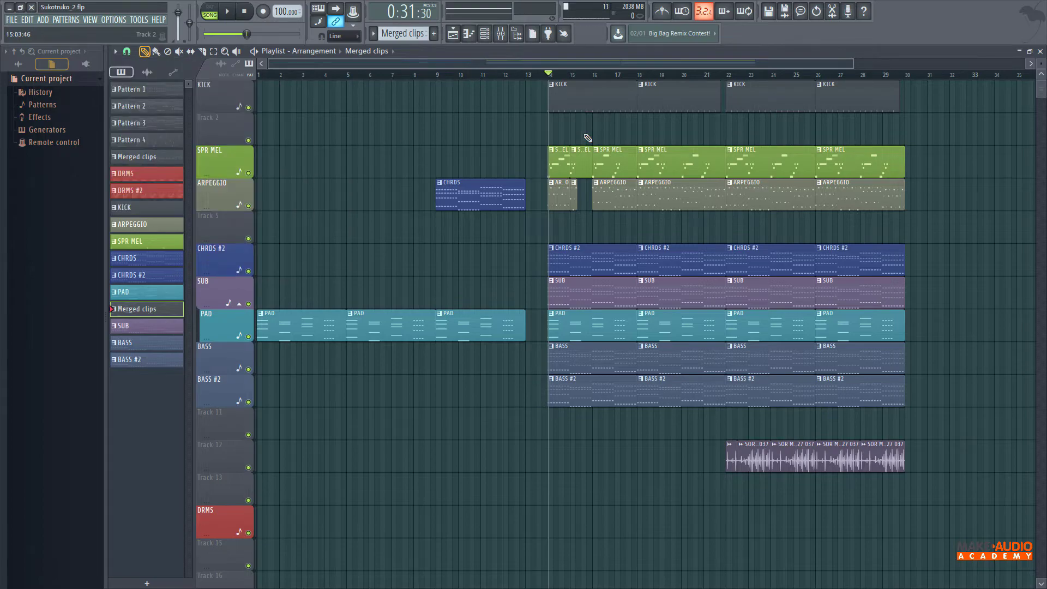
scroll(588, 138, down, 3)
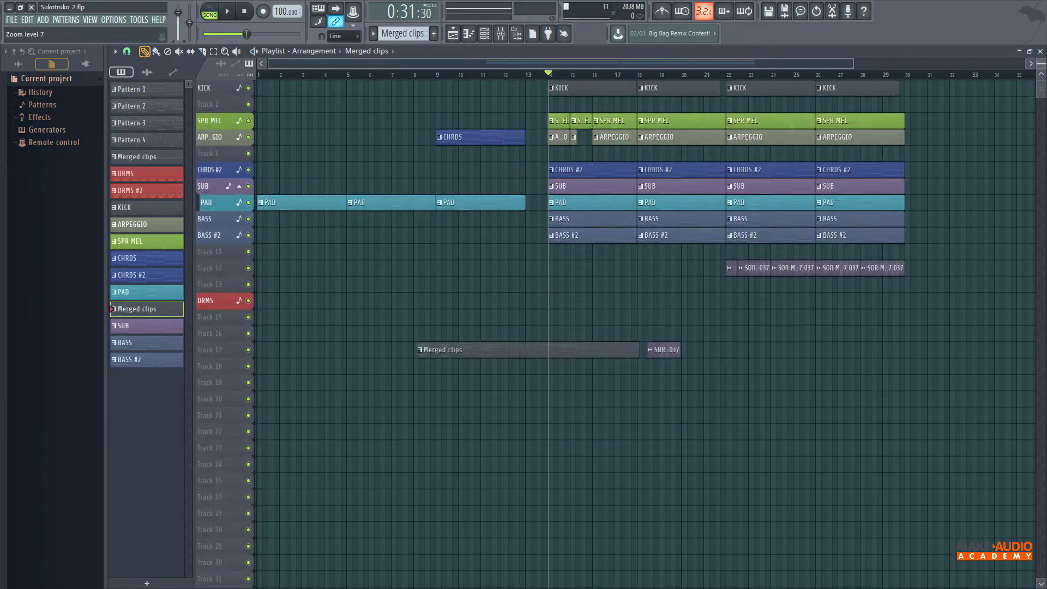
scroll(588, 138, up, 4)
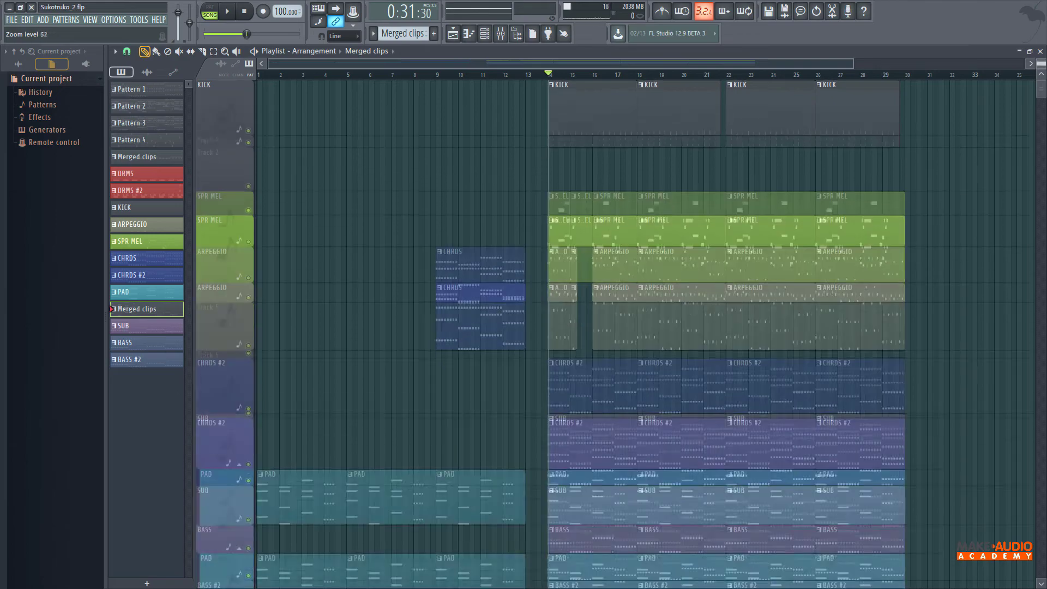
drag(1041, 63, 1040, 89)
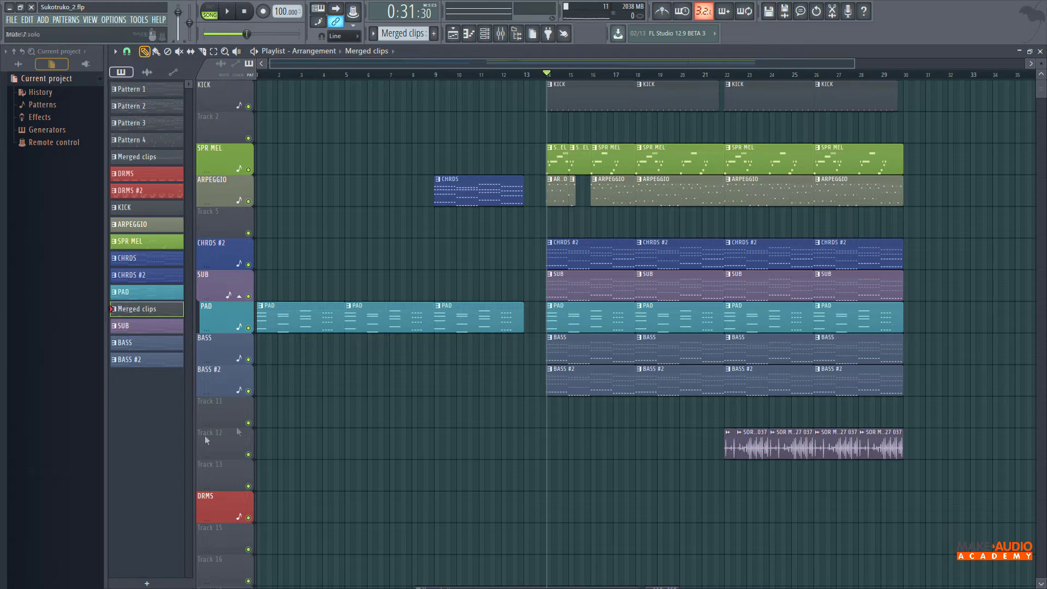
drag(205, 455, 251, 461)
- Look at the option for hiding collapsed grouped tracks, and make the PAD track about twice as tall
click(116, 50)
mouse_move(127, 86)
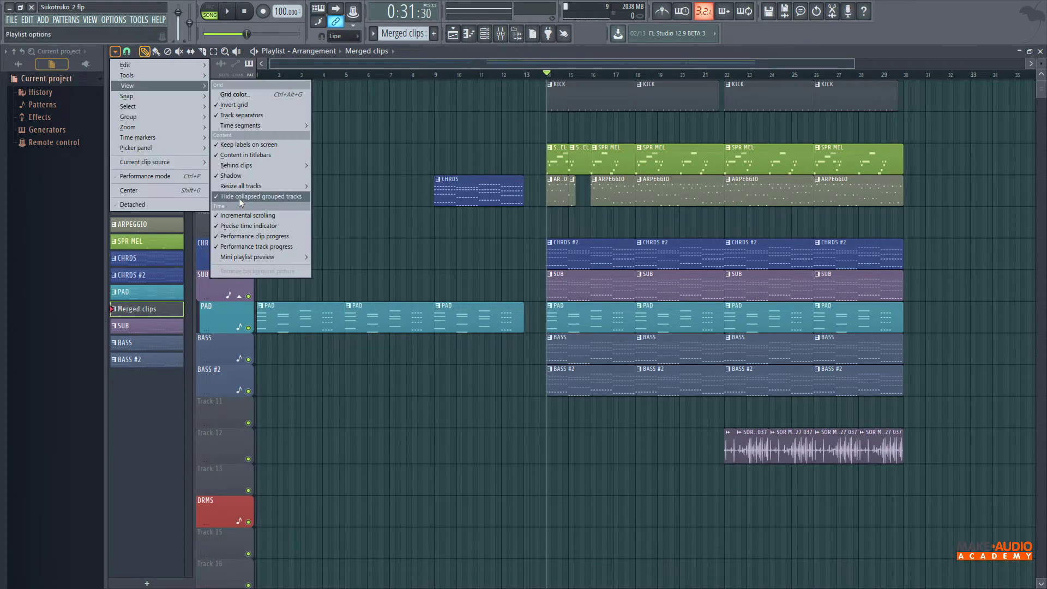
click(279, 197)
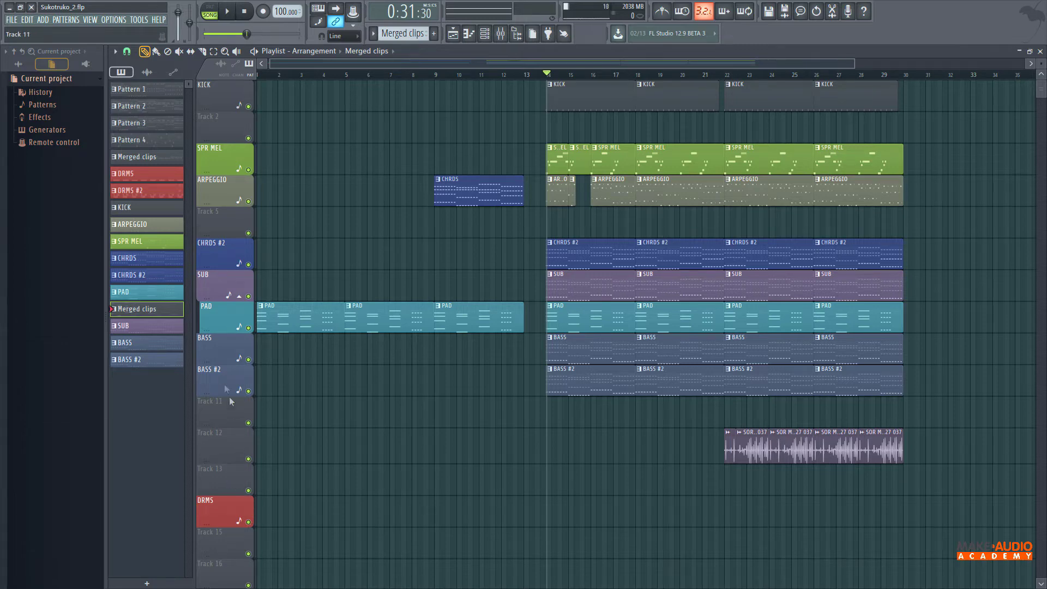
drag(206, 328, 205, 360)
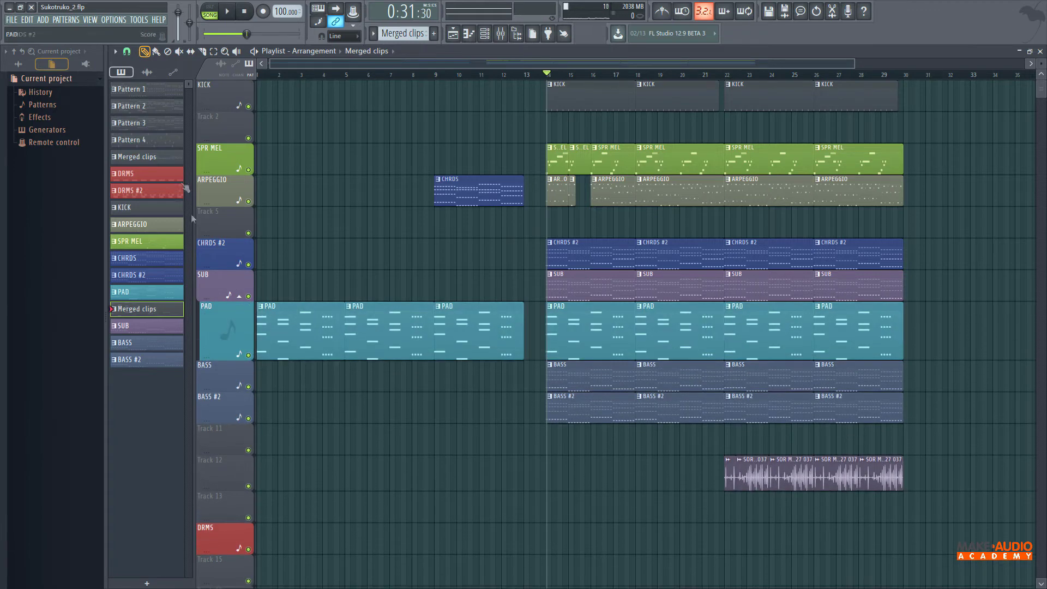
- Examine the scrolling, performance progress and mini playlist preview options, viewing the song at different horizontal zoom levels
click(115, 52)
mouse_move(178, 89)
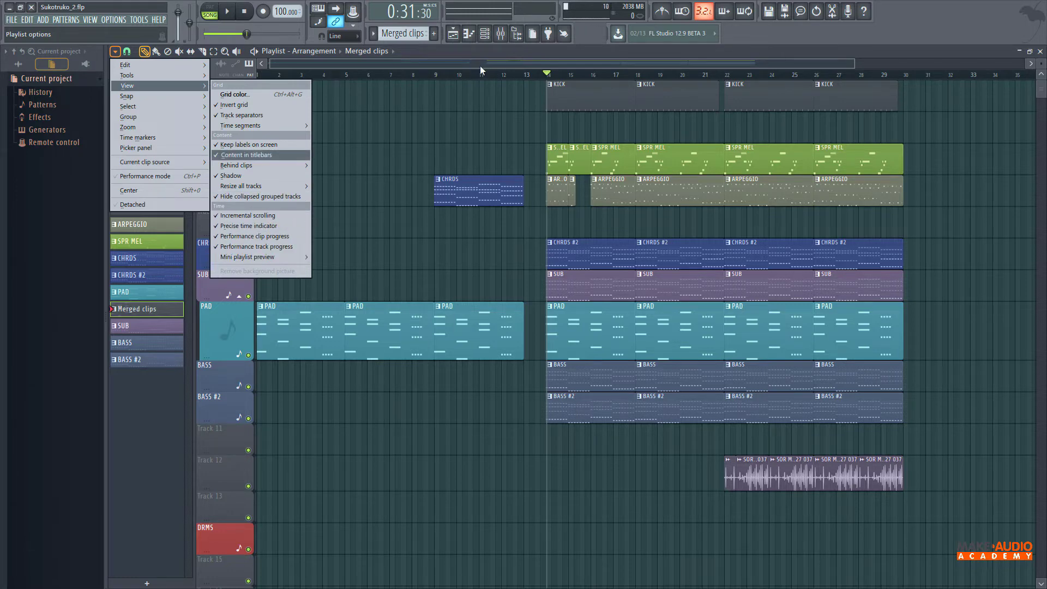
drag(854, 64, 194, 64)
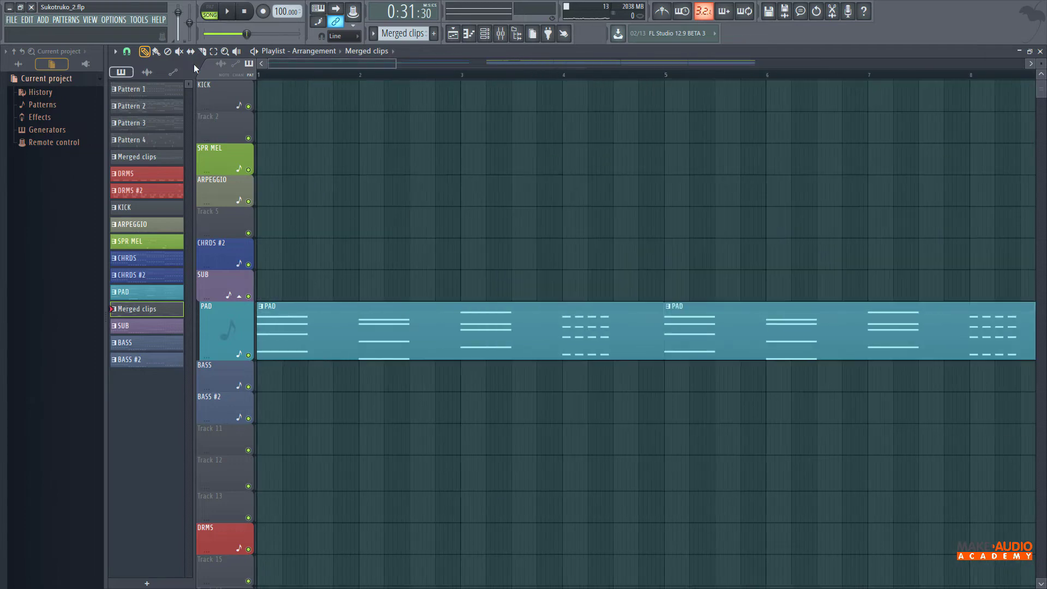
drag(394, 64, 318, 64)
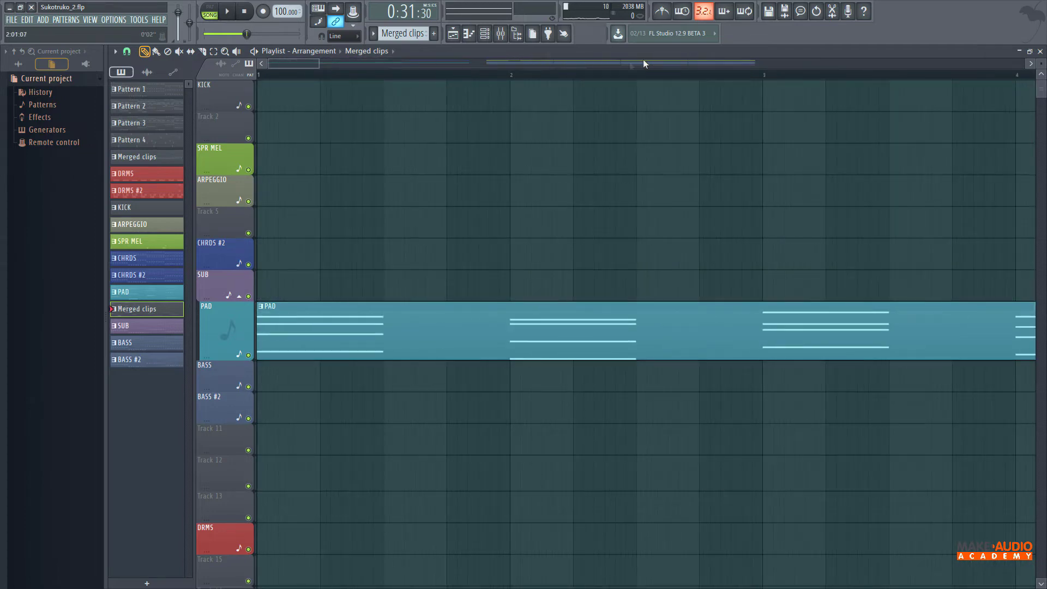
scroll(621, 62, right, 1)
drag(322, 67, 302, 62)
scroll(302, 63, down, 5)
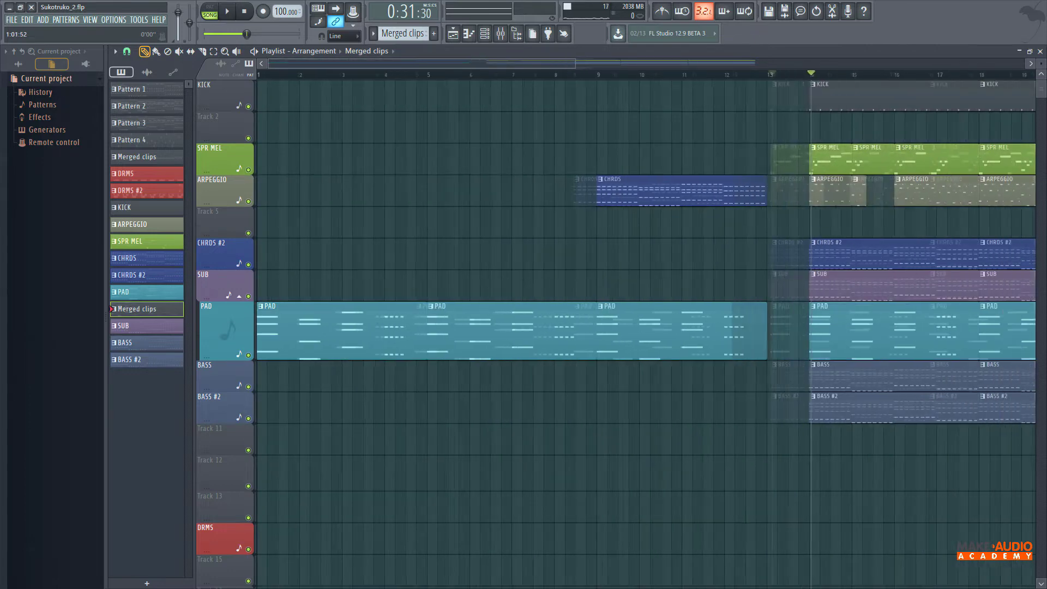
click(115, 51)
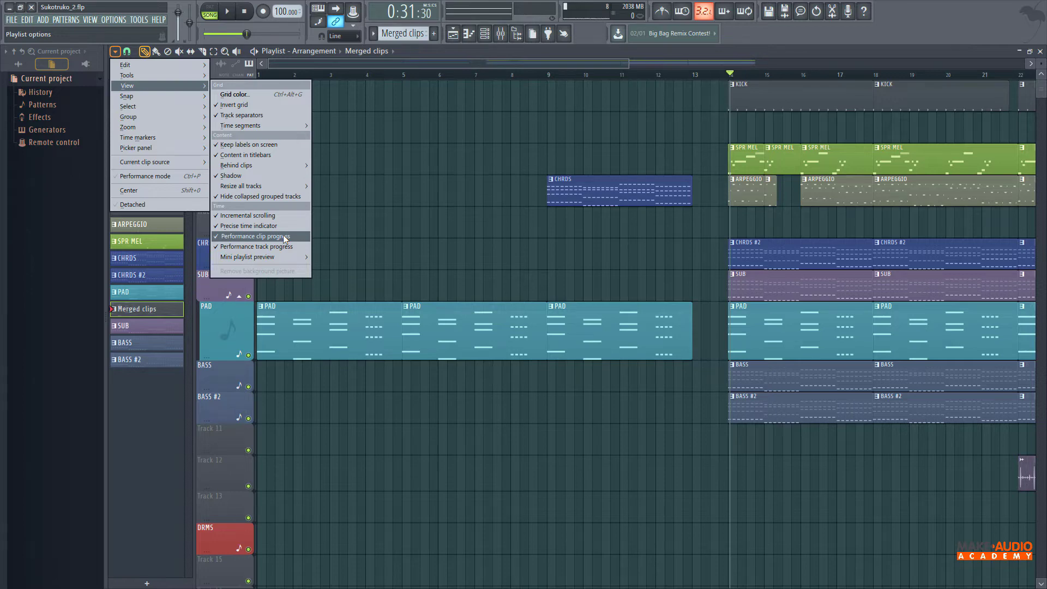
mouse_move(284, 257)
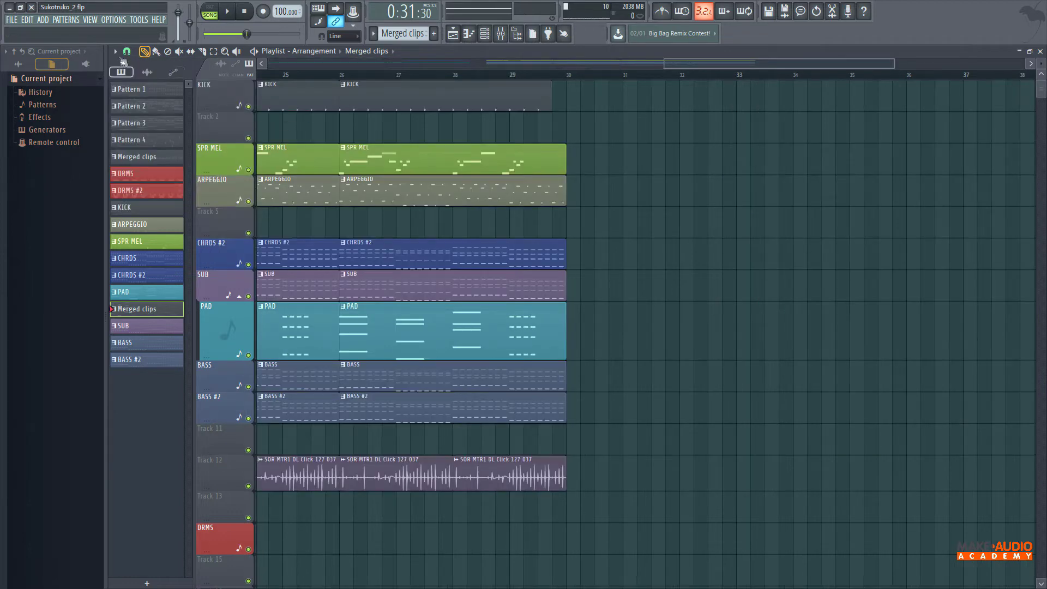
- Set the Fl_studio_is_broken image from the Pictures folder as the playlist background
click(116, 52)
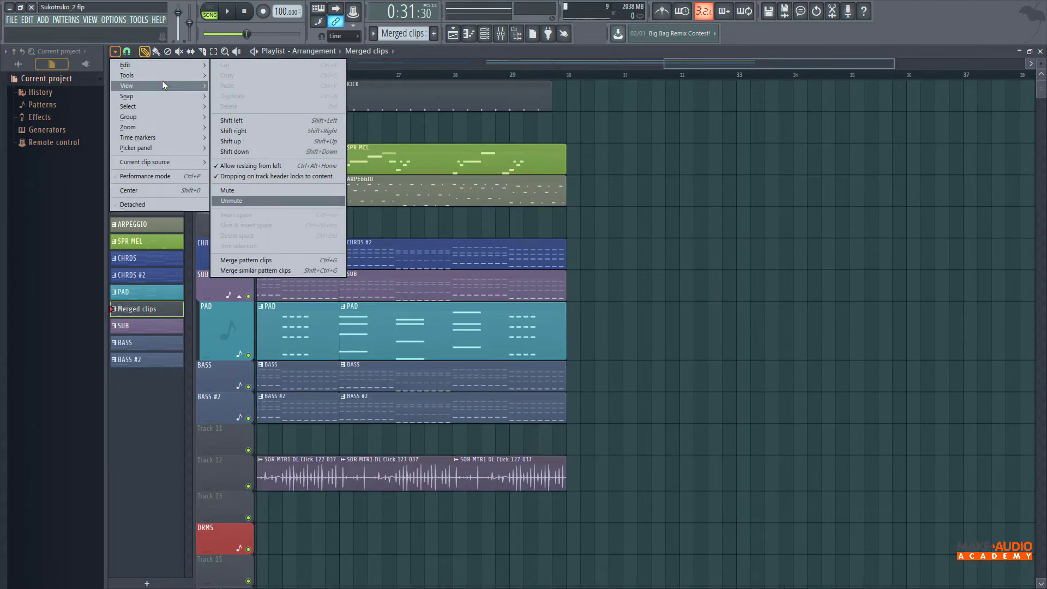
mouse_move(162, 85)
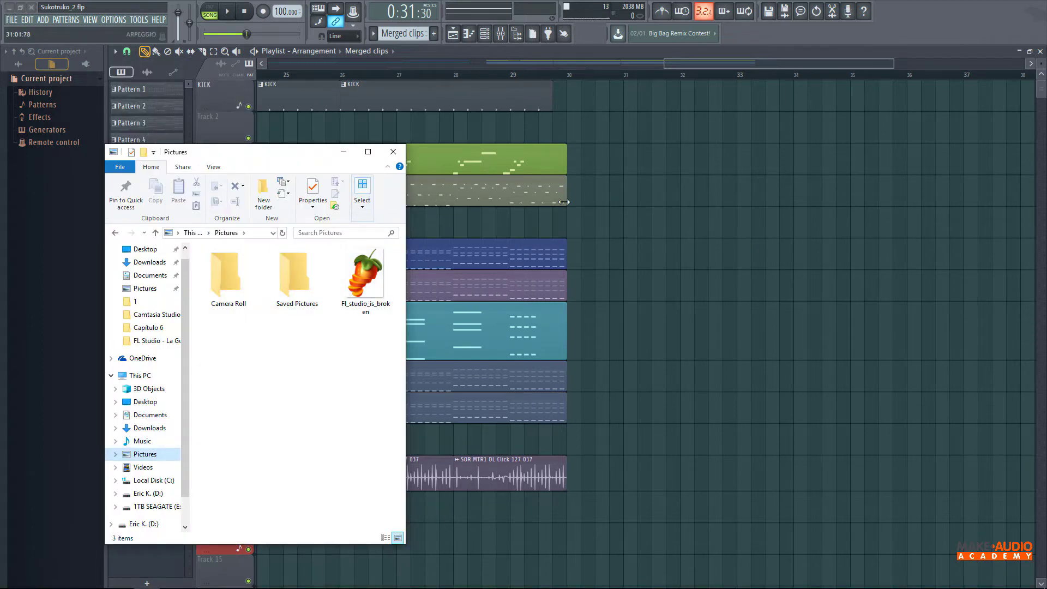
click(360, 271)
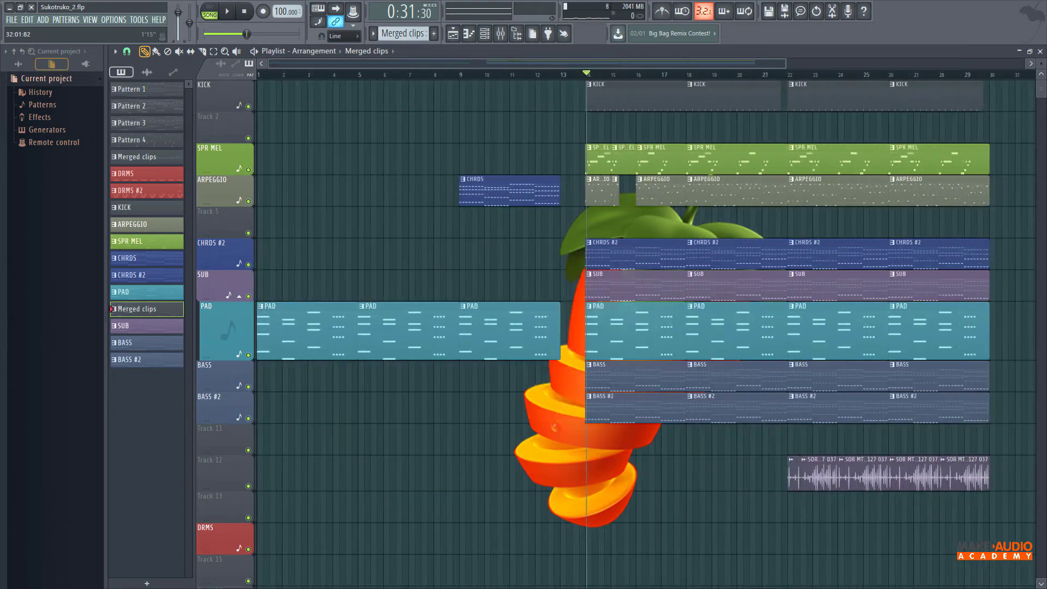
- Remove the background picture from the playlist
click(115, 51)
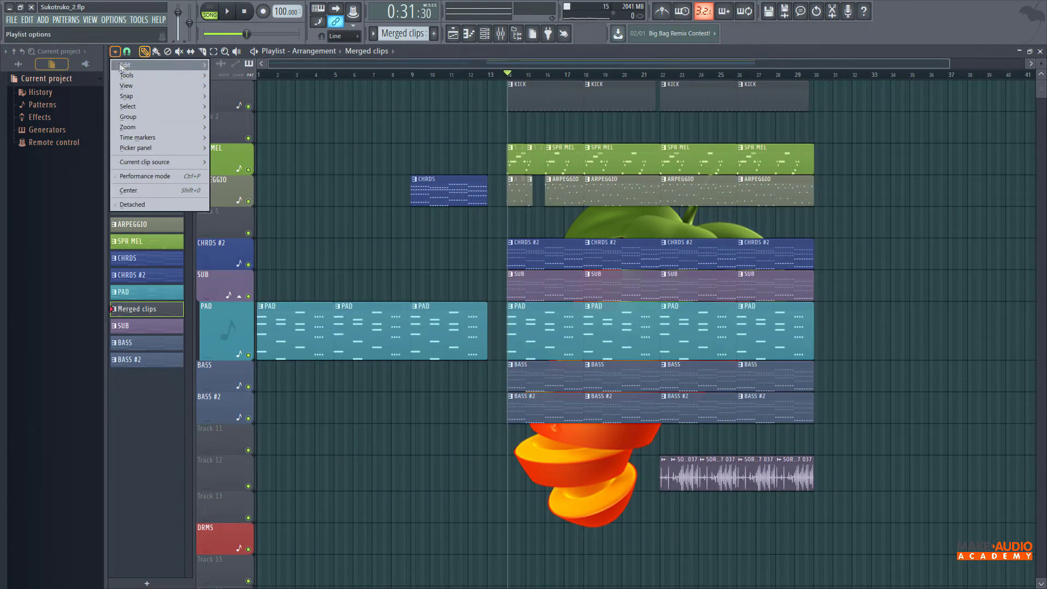
mouse_move(179, 80)
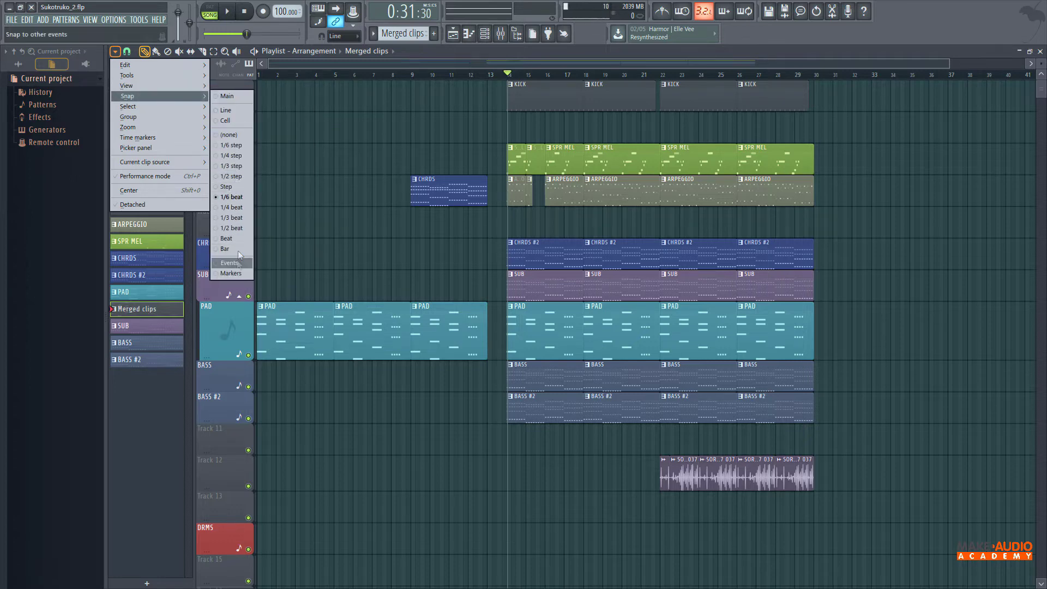
- Select every playlist clip that uses the currently chosen source, the Merged clips pattern
click(336, 68)
scroll(335, 68, up, 3)
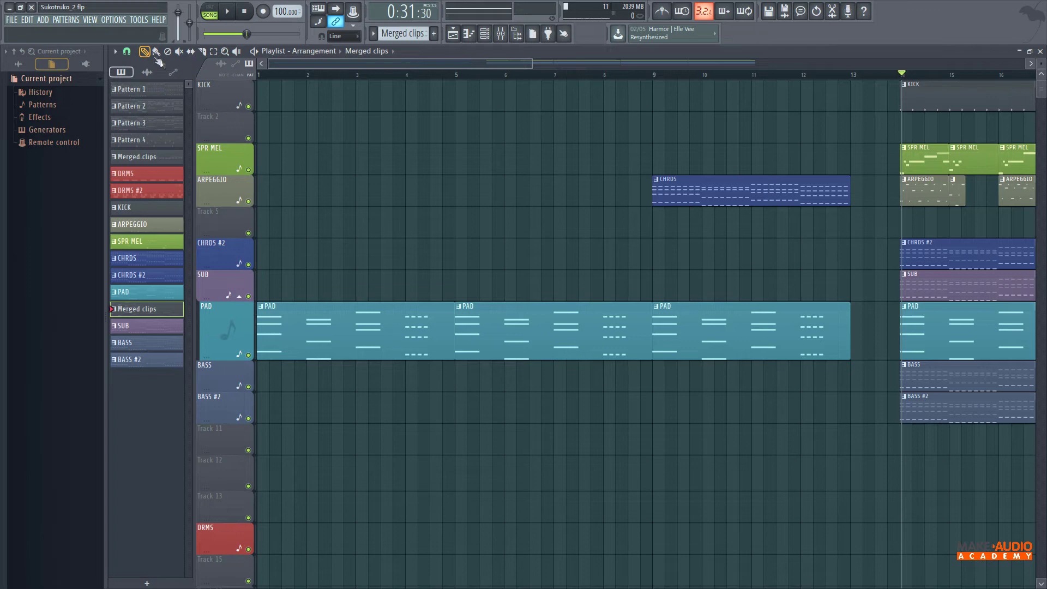
click(115, 51)
mouse_move(181, 107)
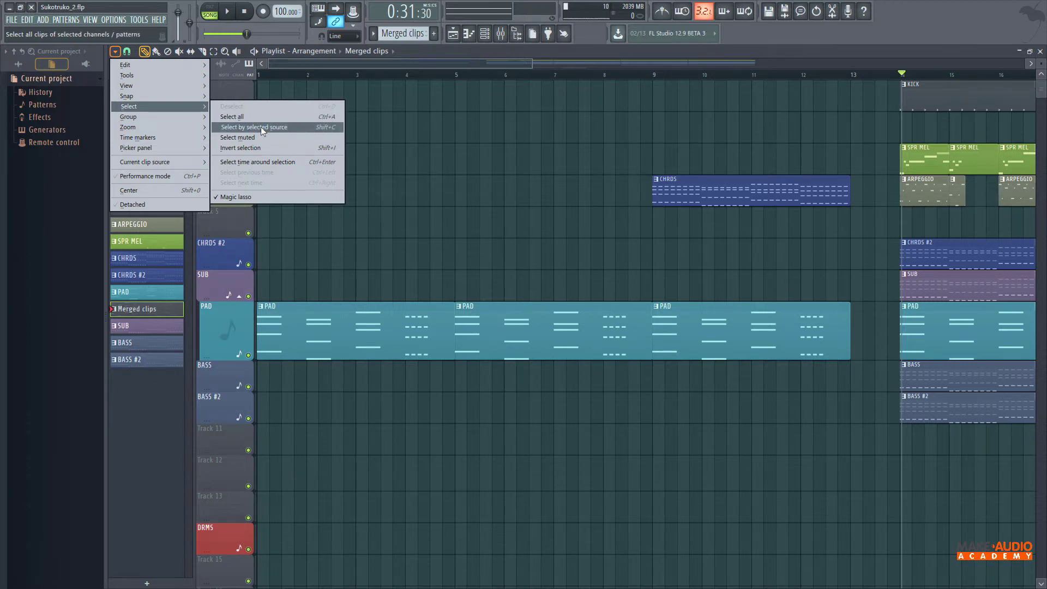
drag(382, 66, 399, 29)
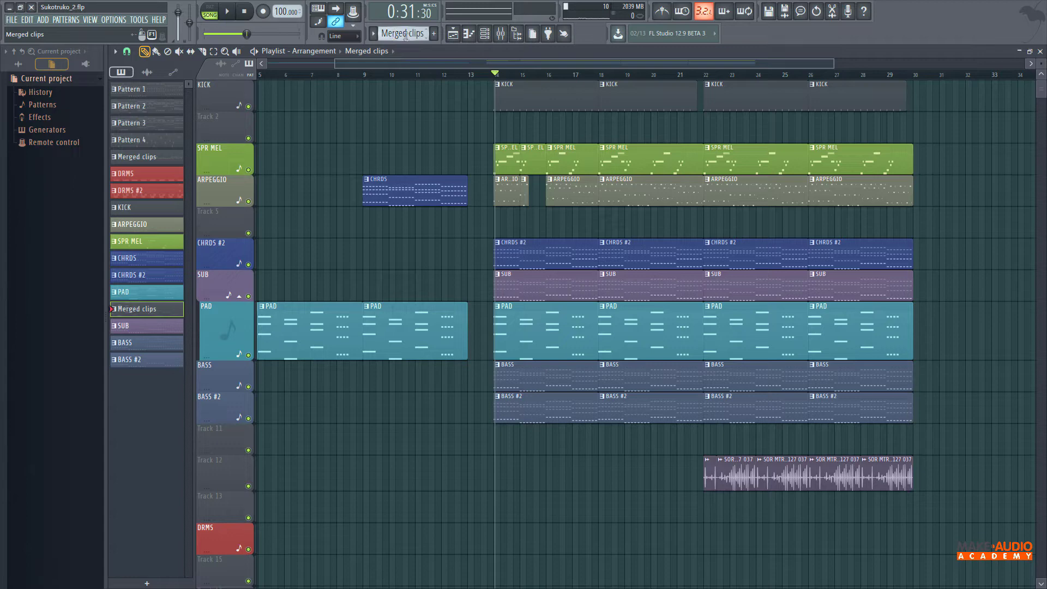
click(115, 51)
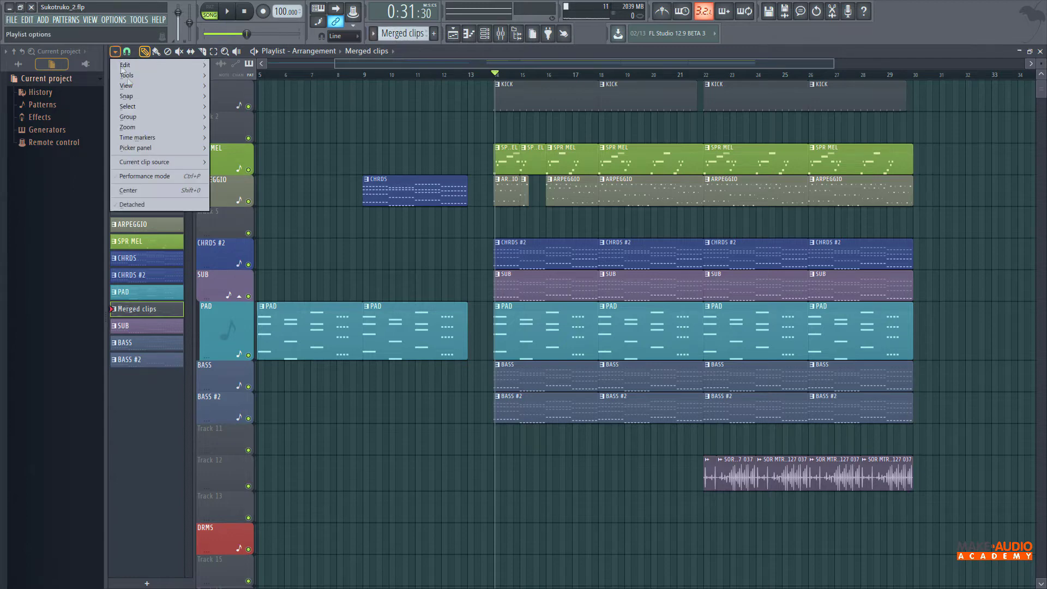
mouse_move(158, 106)
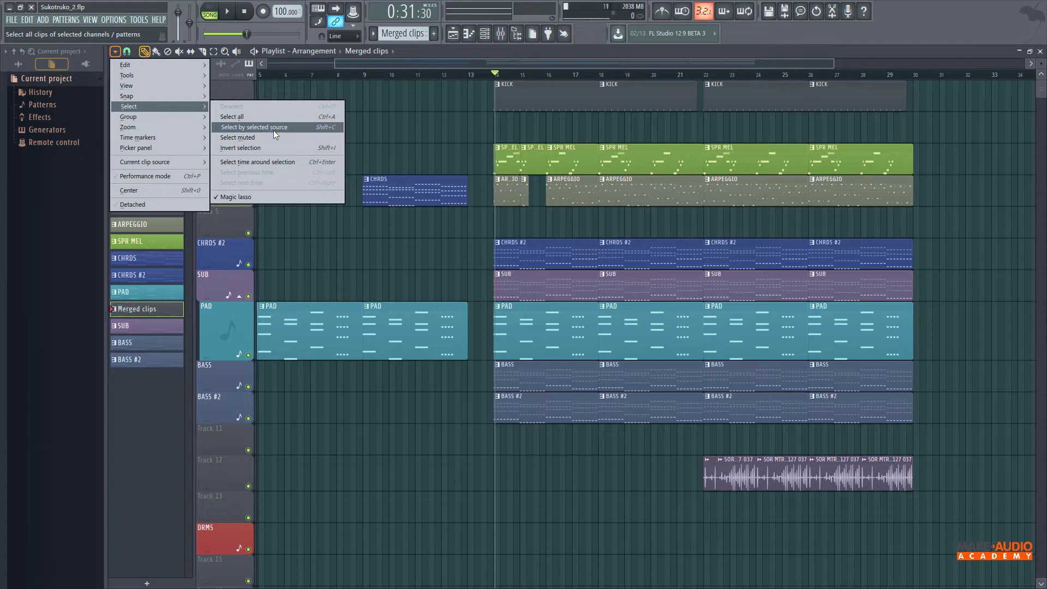
click(273, 130)
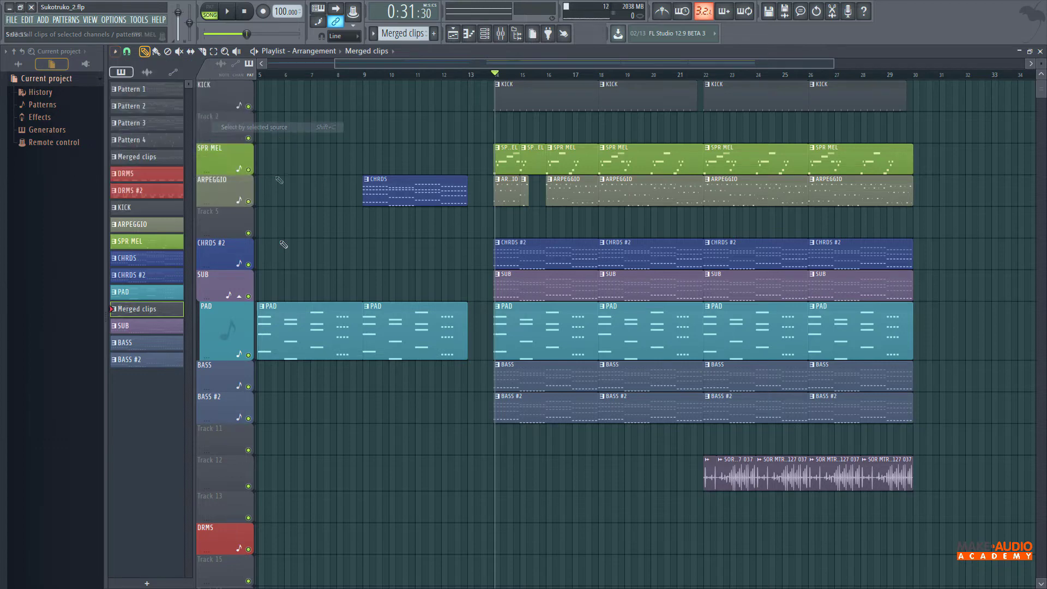
scroll(302, 279, down, 4)
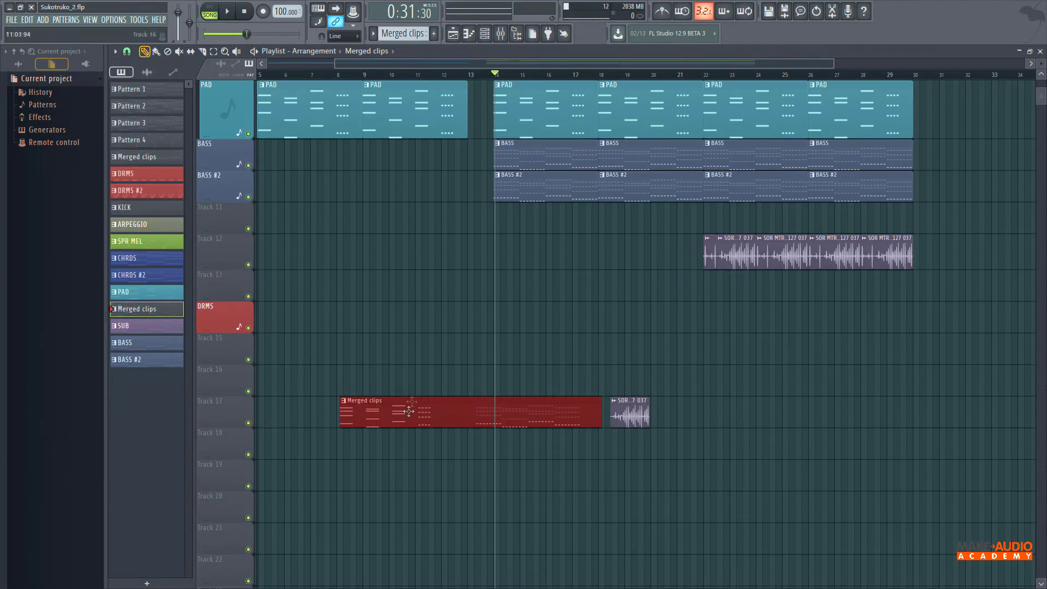
- Select the time range around the selected Merged clips clip on Track 17
click(115, 52)
mouse_move(195, 104)
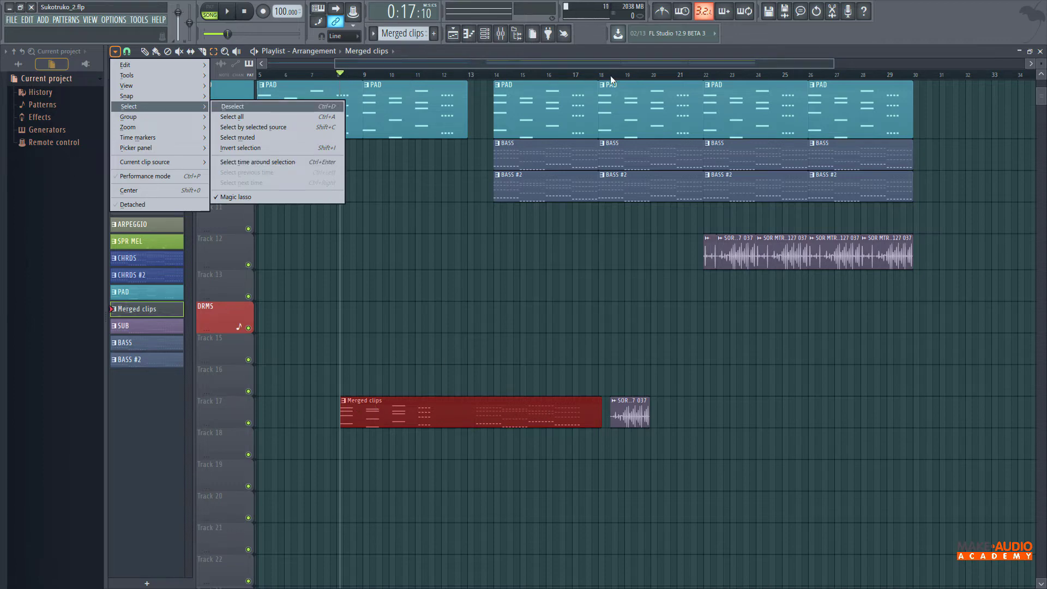
click(262, 162)
scroll(420, 349, up, 3)
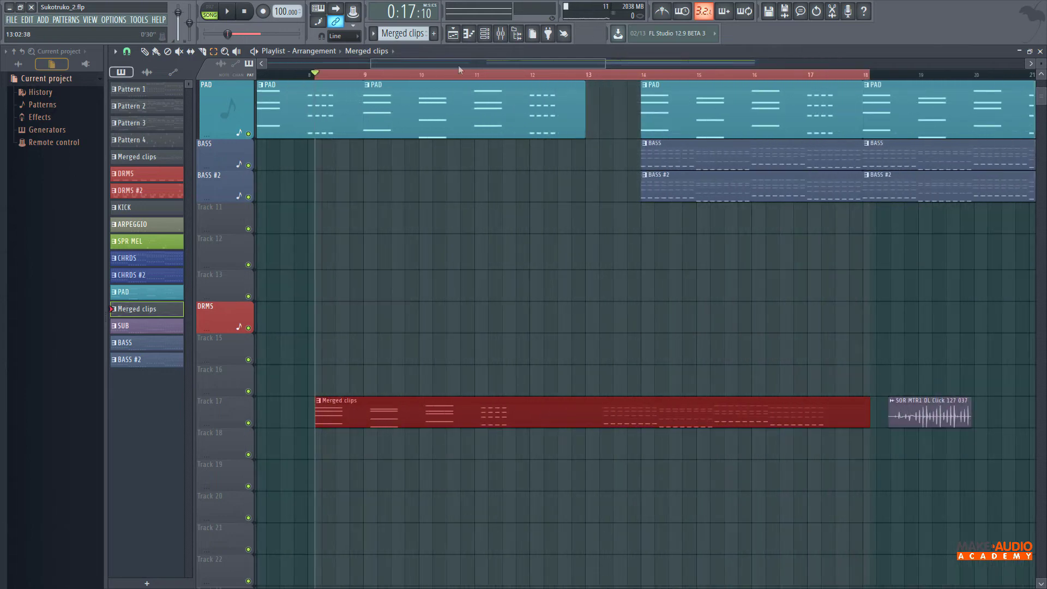
- Relocate two SOR MTR1 DL Click 127 037 clips from Track 12 to Track 15, around bars 39 to 43
click(115, 52)
mouse_move(129, 106)
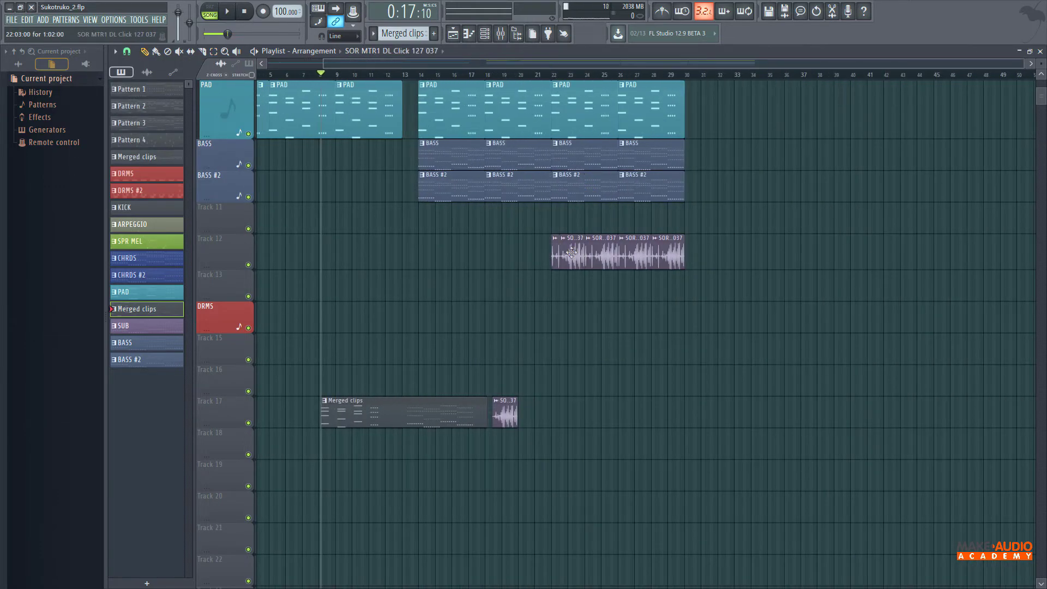
drag(571, 252, 892, 350)
drag(617, 65, 826, 64)
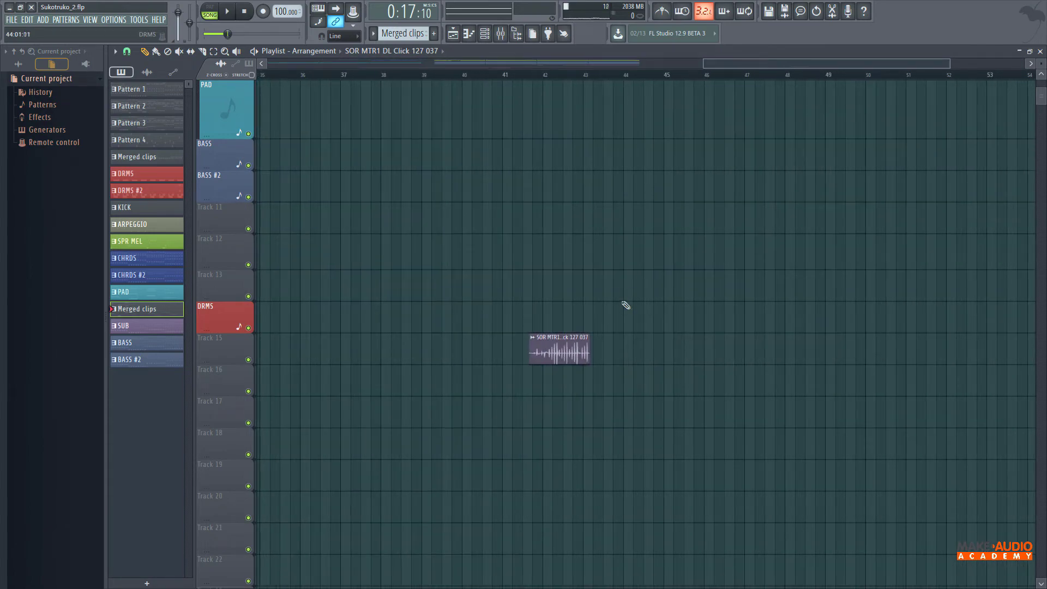
click(489, 263)
right_click(491, 256)
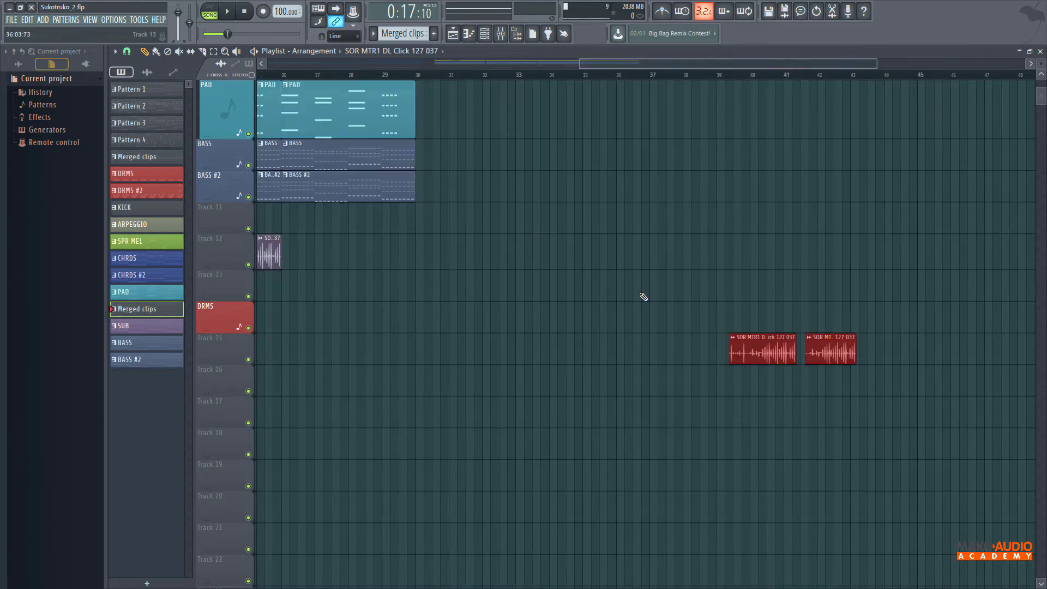
- Delete the SOR MTR1 DL Click 127 037 clips from Track 15
right_click(755, 353)
drag(830, 355, 764, 301)
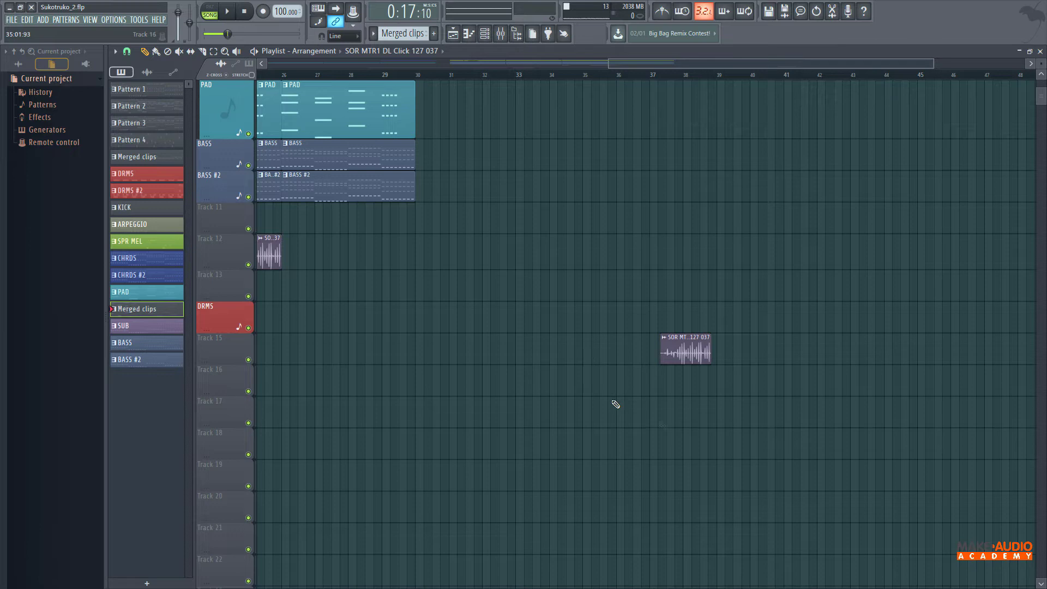
click(274, 254)
click(560, 353)
key(shift+c)
right_click(580, 358)
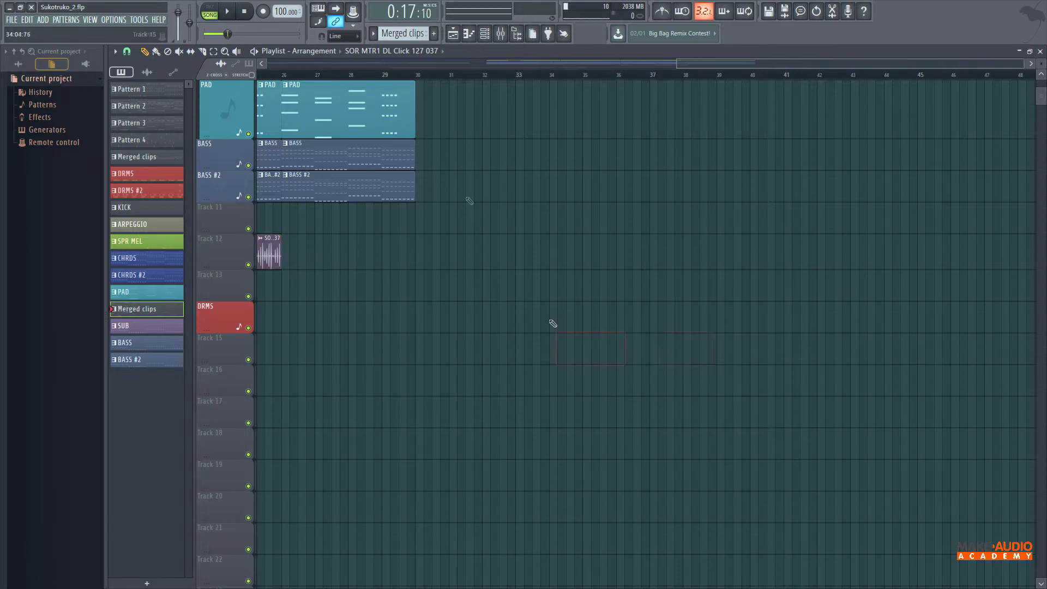
- Select all clips in the playlist and group them
click(117, 52)
mouse_move(169, 89)
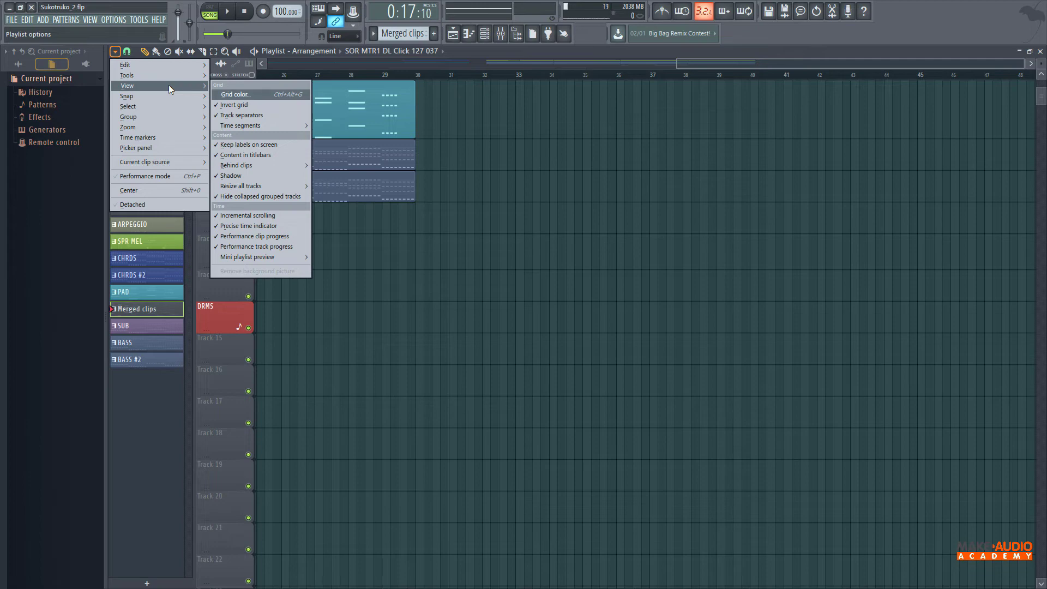
mouse_move(147, 116)
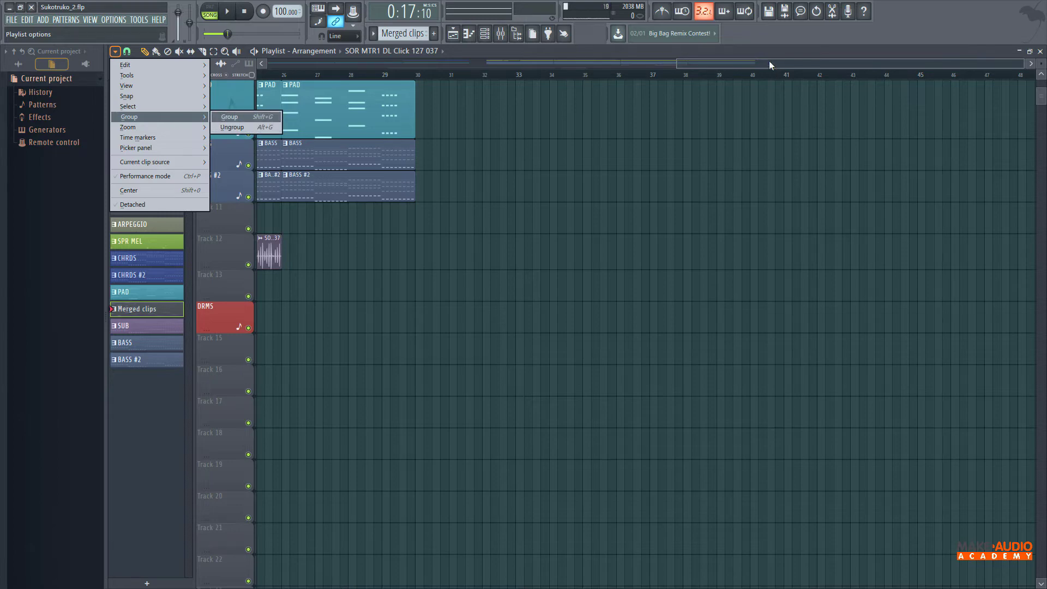
click(246, 127)
scroll(755, 275, down, 5)
scroll(755, 275, up, 7)
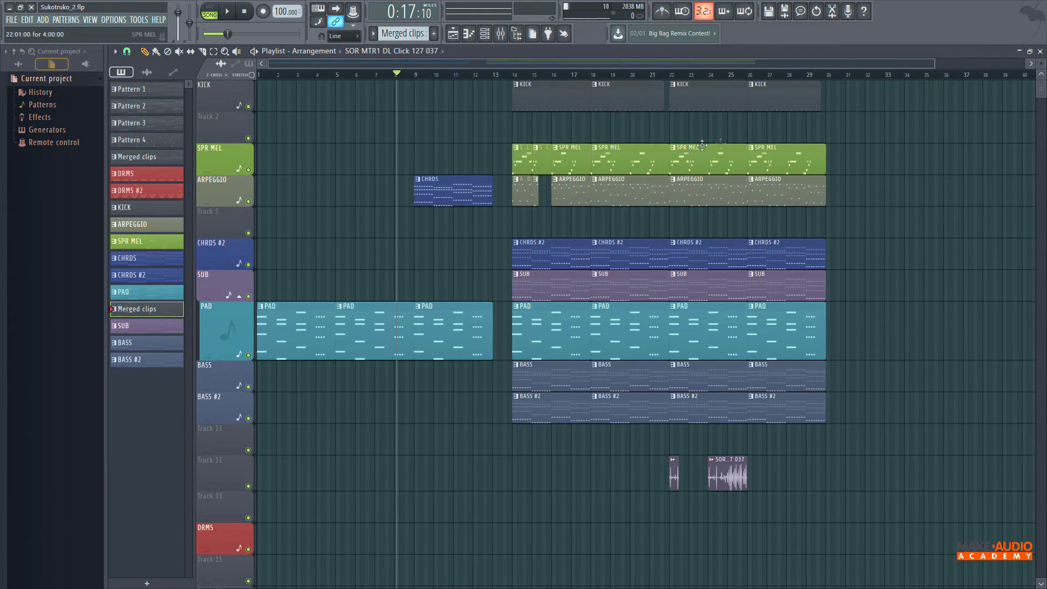
click(373, 163)
right_click(375, 164)
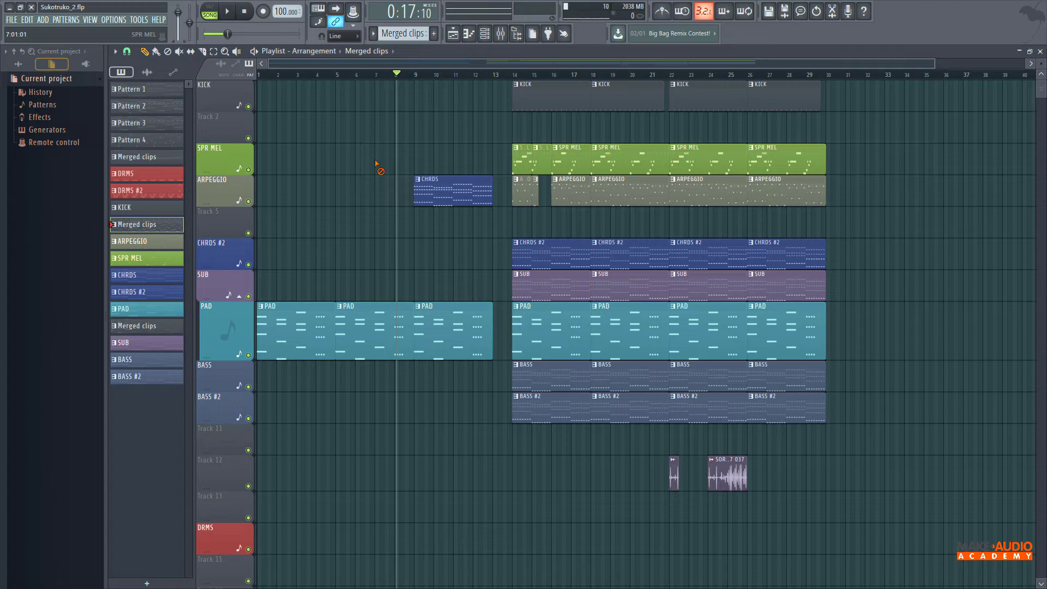
key(ctrl+a)
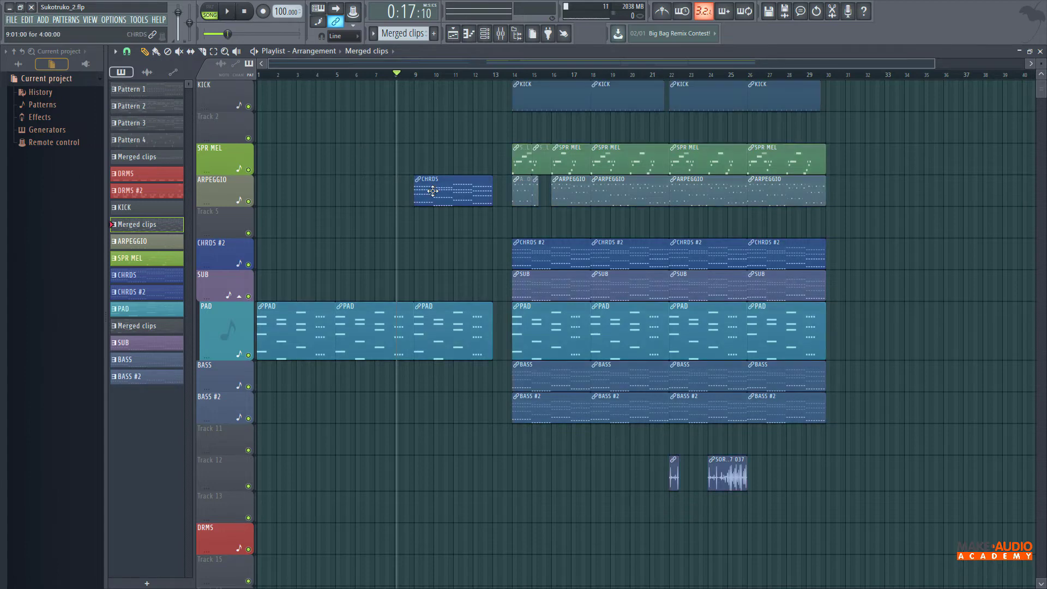
- Move the grouped clips about 14 bars later and return them to their original position
drag(444, 198, 711, 197)
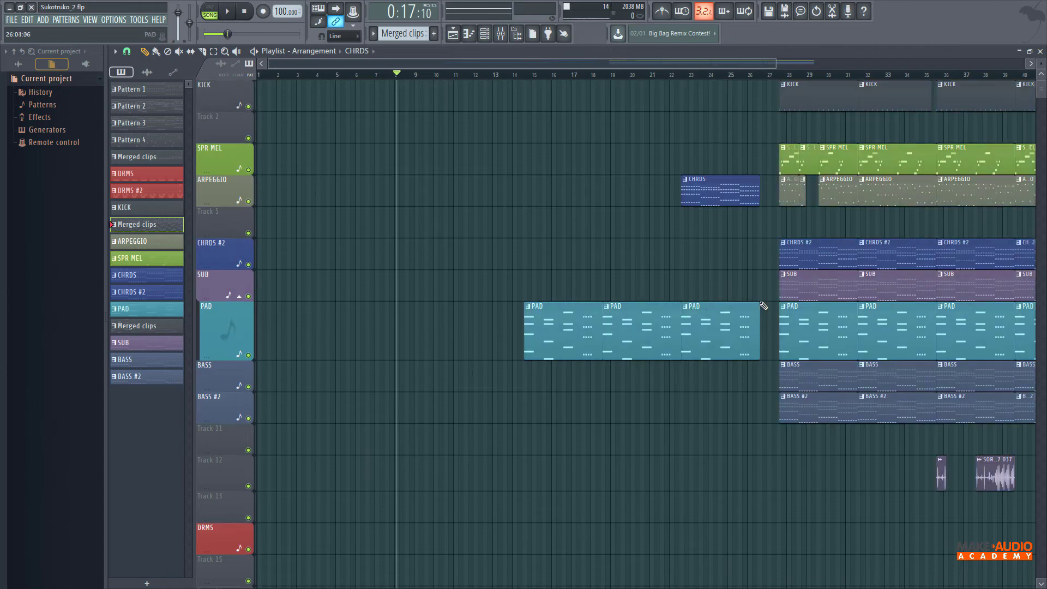
drag(816, 289, 515, 286)
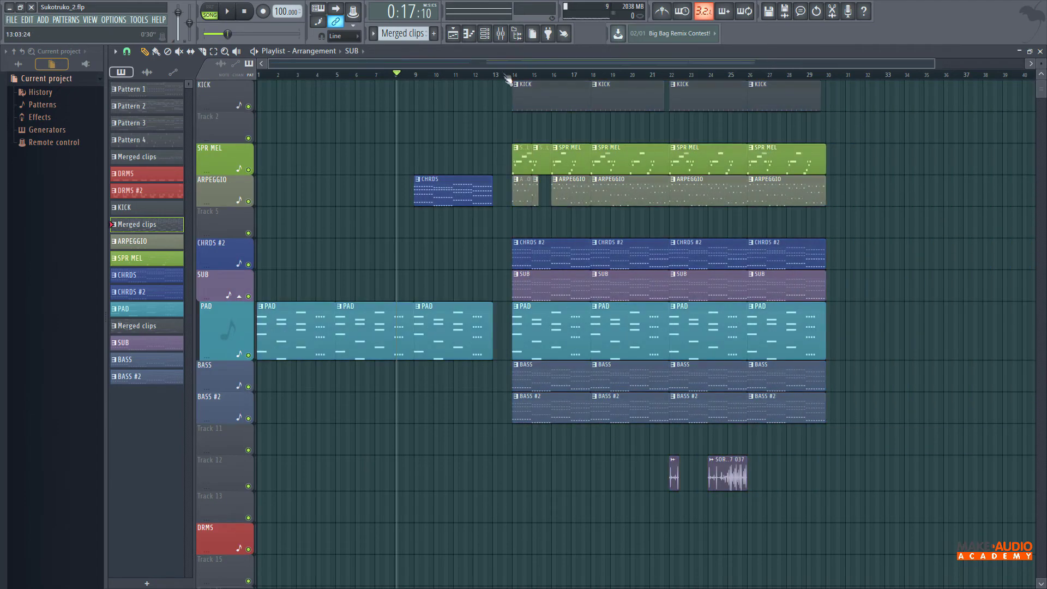
scroll(508, 76, down, 5)
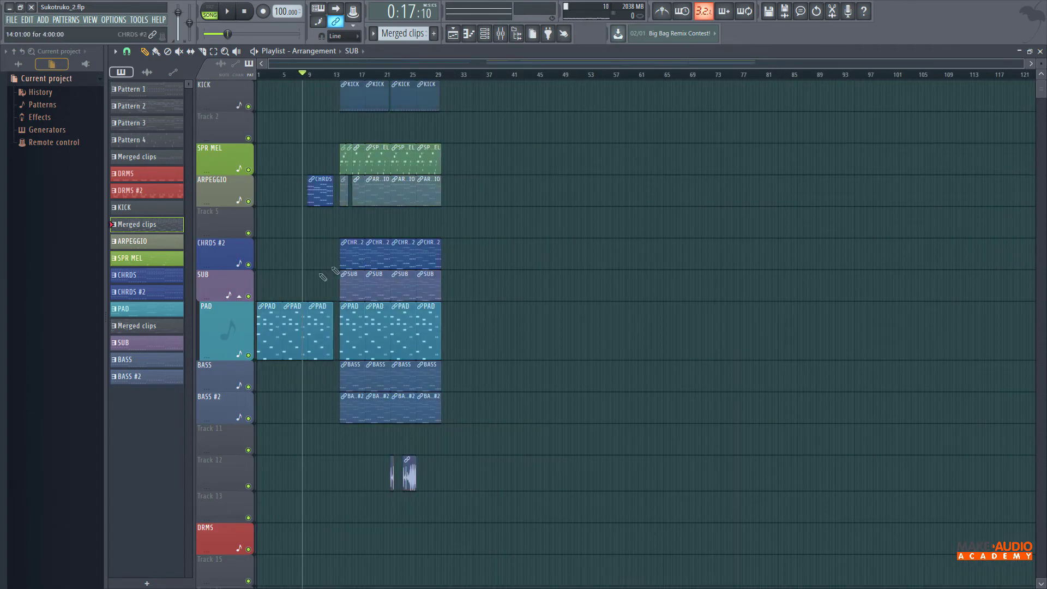
mouse_move(313, 316)
mouse_down()
mouse_move(847, 316)
mouse_move(313, 316)
mouse_up()
scroll(388, 72, up, 6)
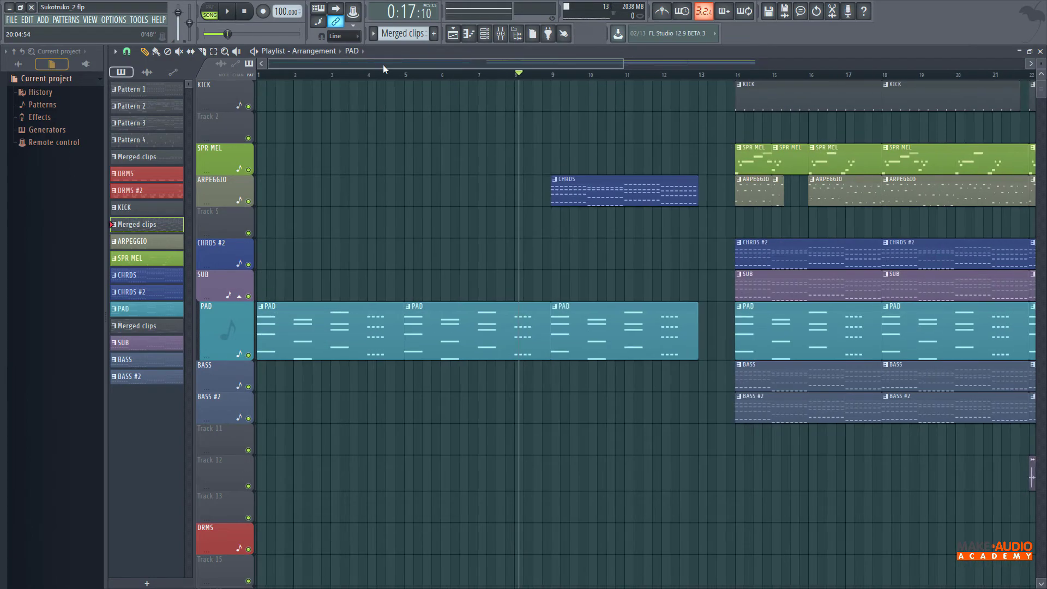
mouse_move(595, 202)
mouse_down()
mouse_move(613, 203)
mouse_move(596, 202)
mouse_up()
- Examine the zoom options and the time marker options, including Add one, Add auto, Add one every and Place loop
click(115, 51)
mouse_move(156, 116)
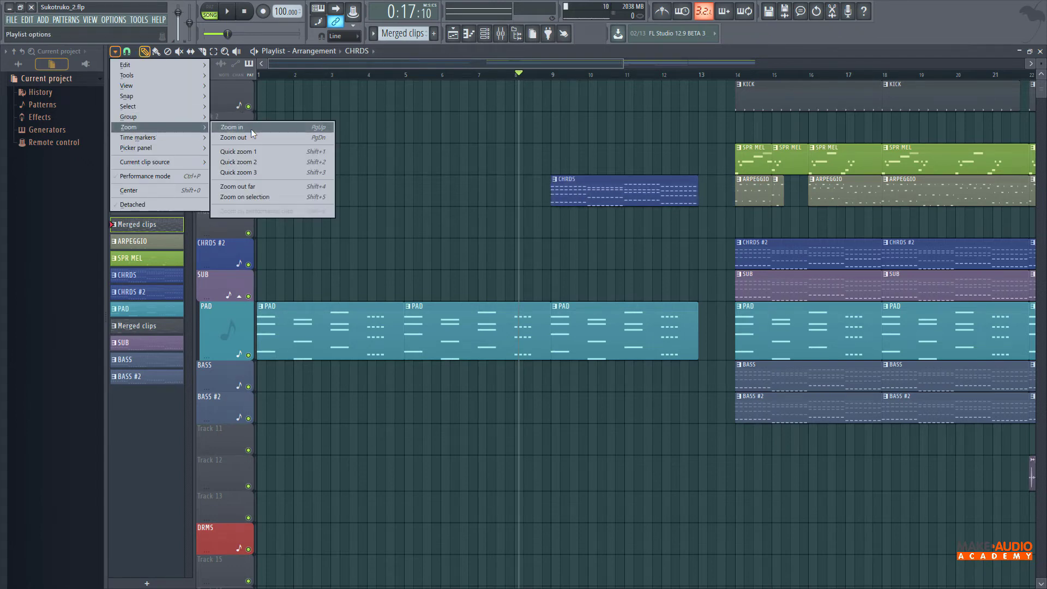
mouse_move(201, 65)
click(229, 51)
click(115, 51)
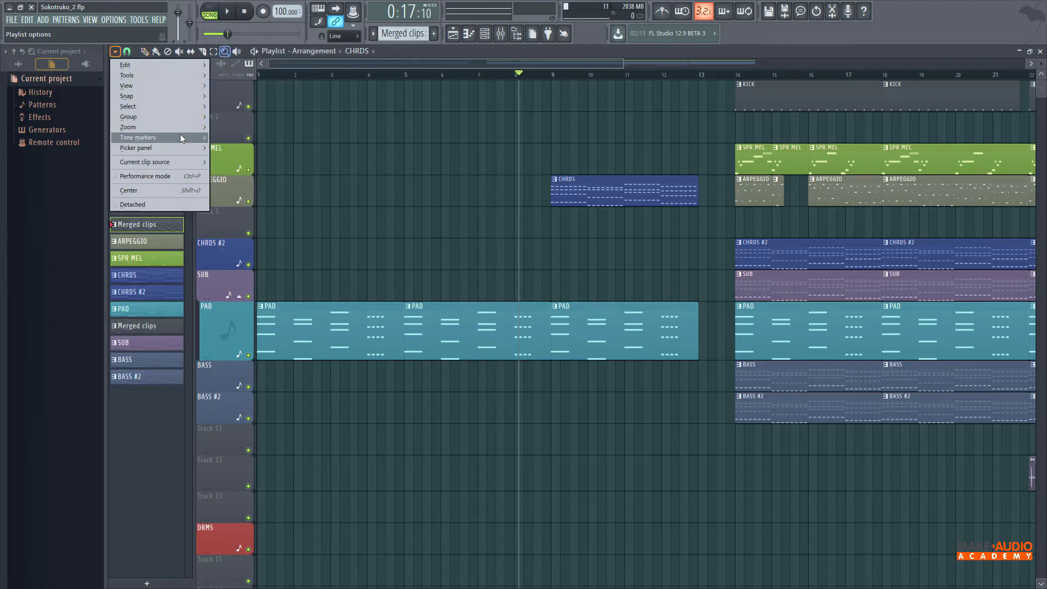
mouse_move(180, 138)
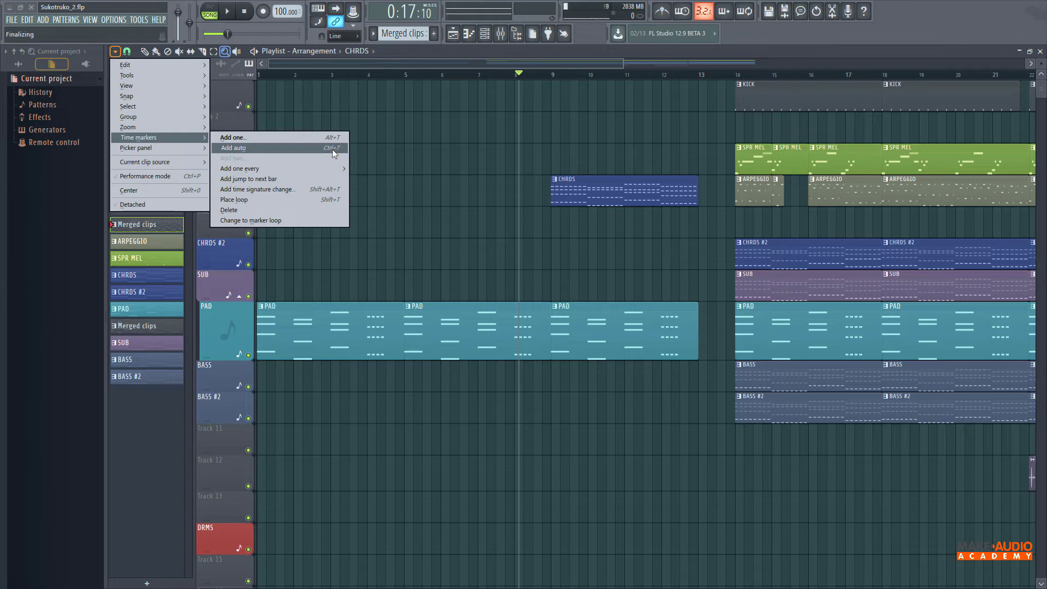
mouse_move(310, 169)
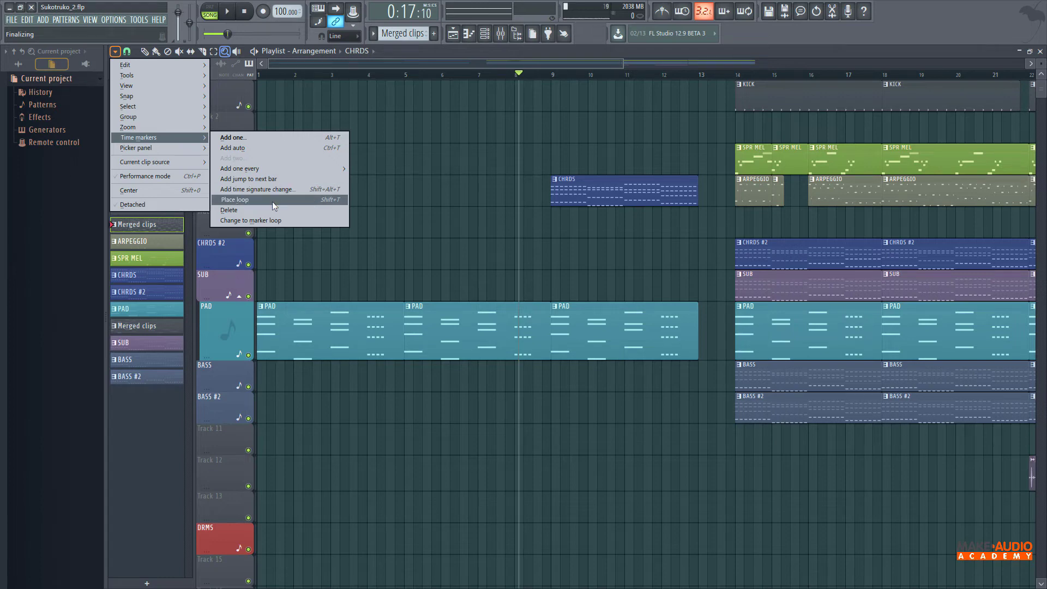
click(299, 221)
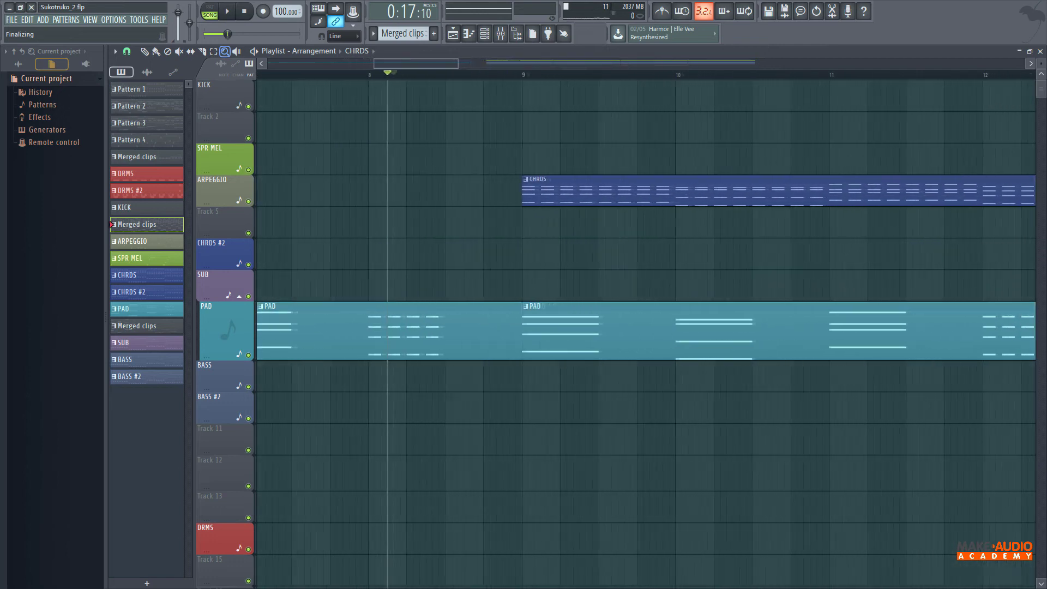
- Add a time marker named TEST to the playlist timeline at bar 1
click(376, 75)
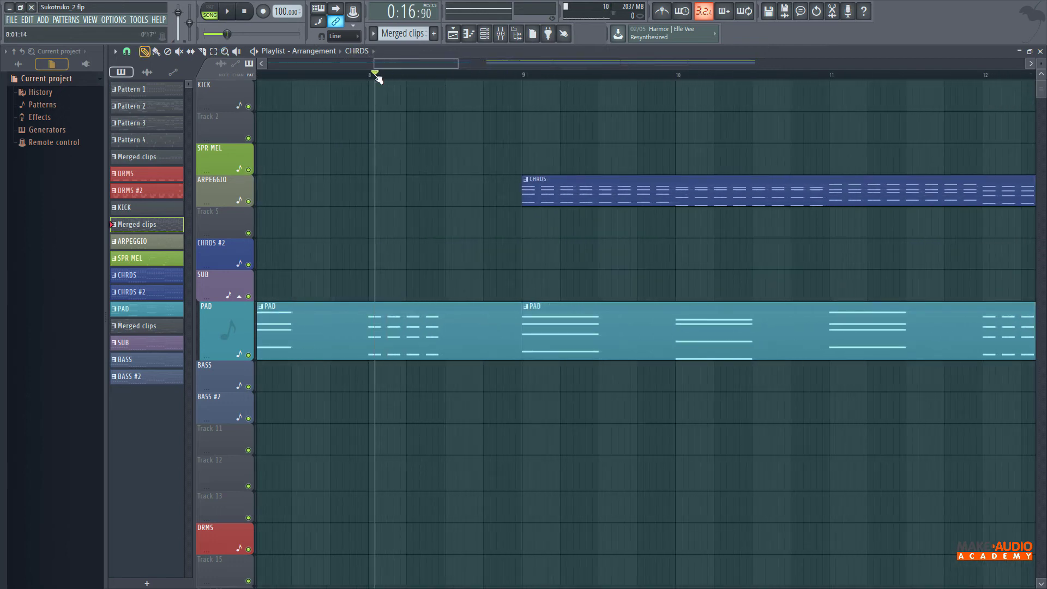
key(alt+t)
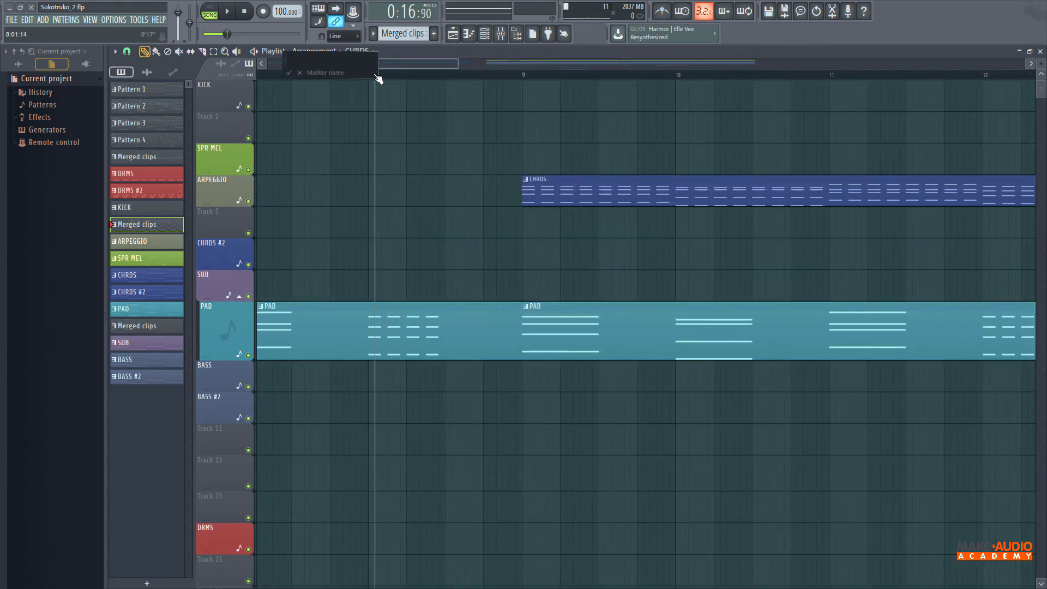
text(TEST)
key(Return)
- Rename the TEST time marker at bar 1 as INTRO
scroll(611, 102, down, 5)
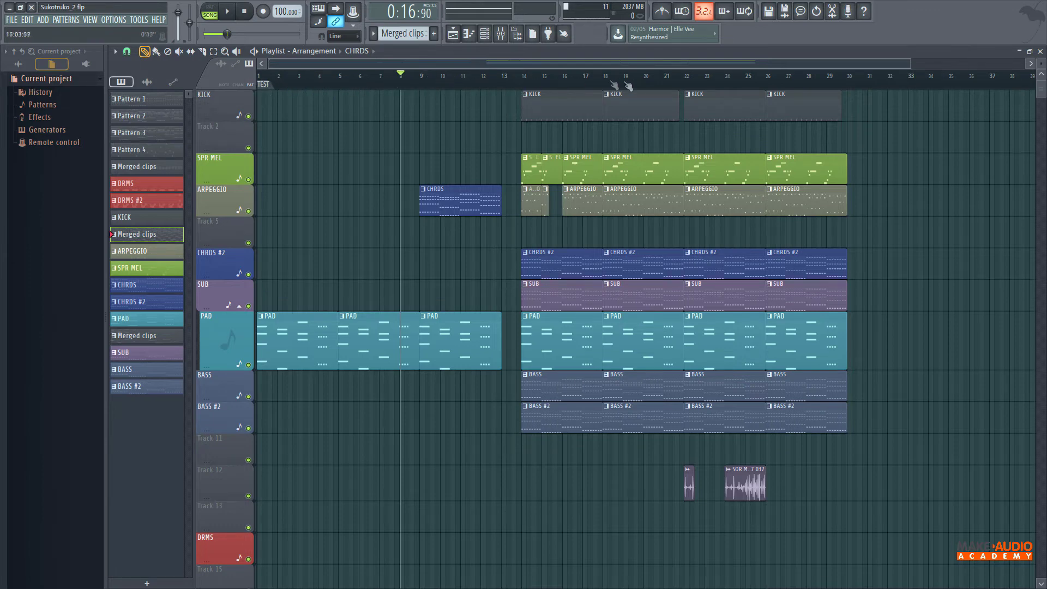
scroll(399, 71, down, 2)
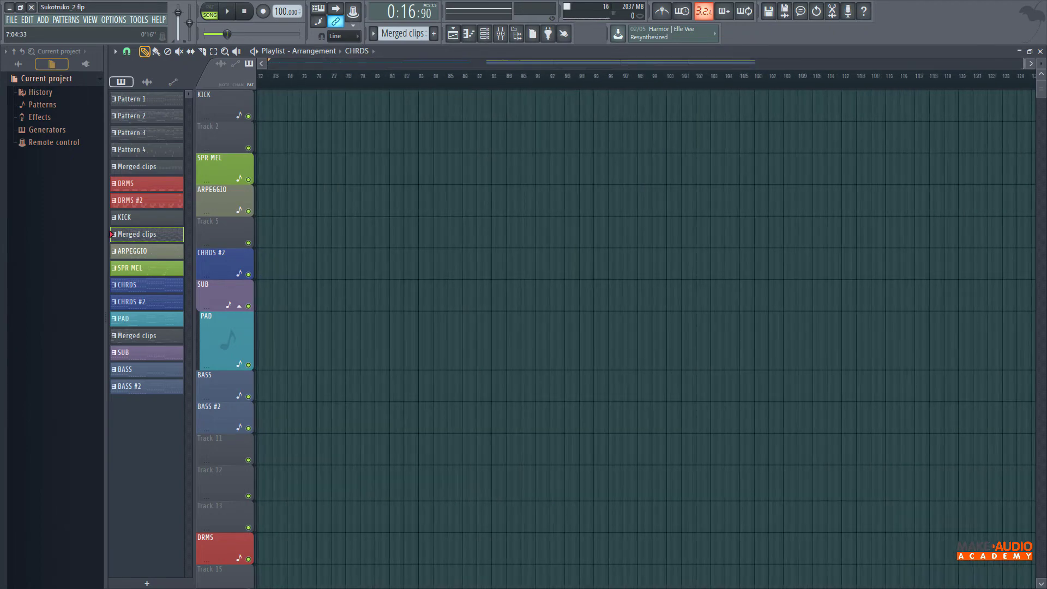
scroll(251, 99, up, 5)
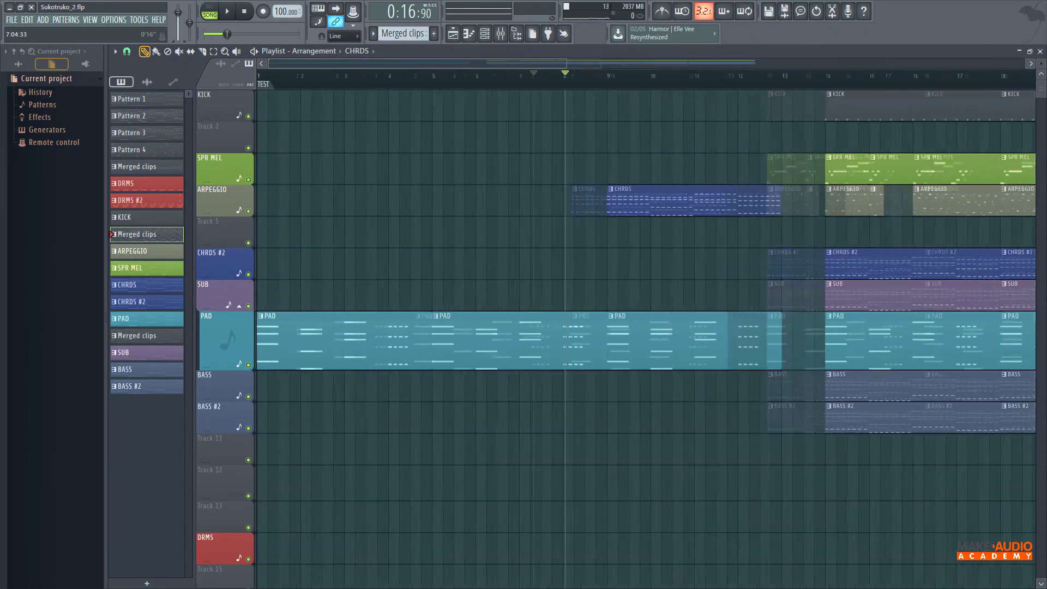
right_click(264, 85)
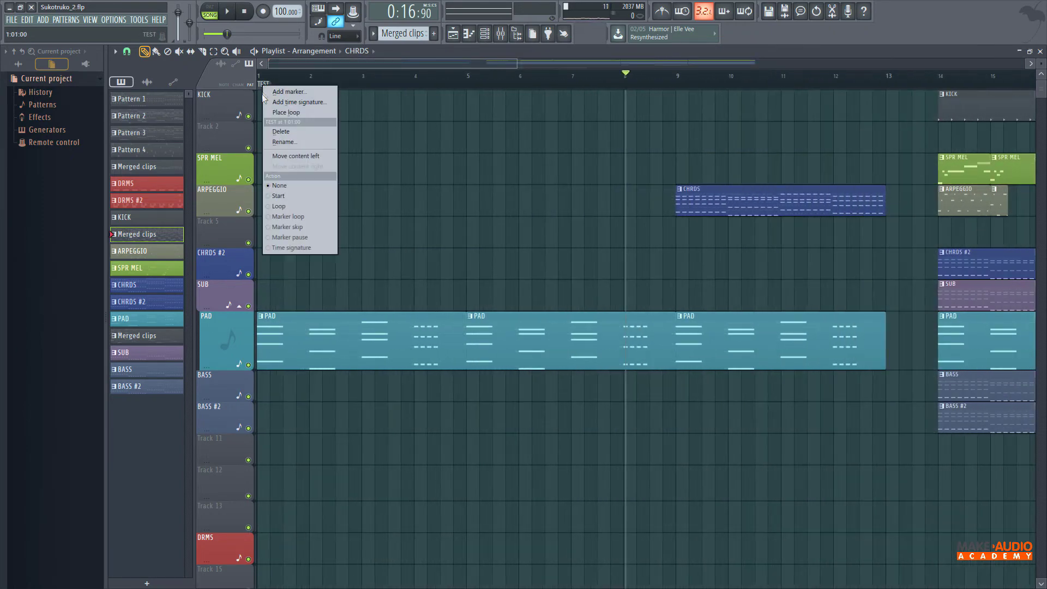
click(289, 139)
text(INTRO)
key(Return)
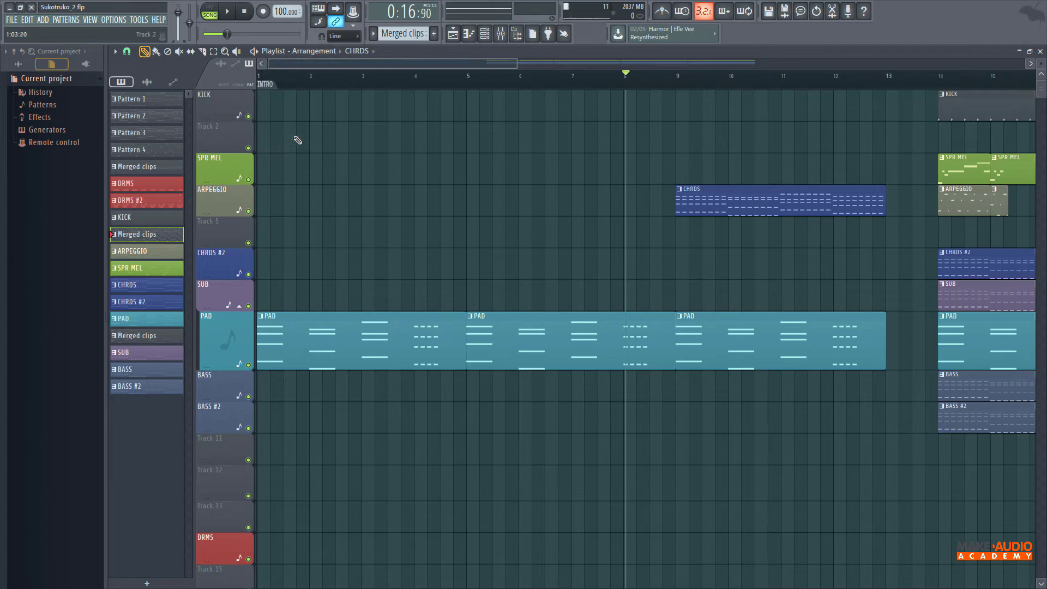
- Add a time marker named Breakdown to the playlist timeline at bar 9
click(677, 84)
key(alt+t)
text(Brea)
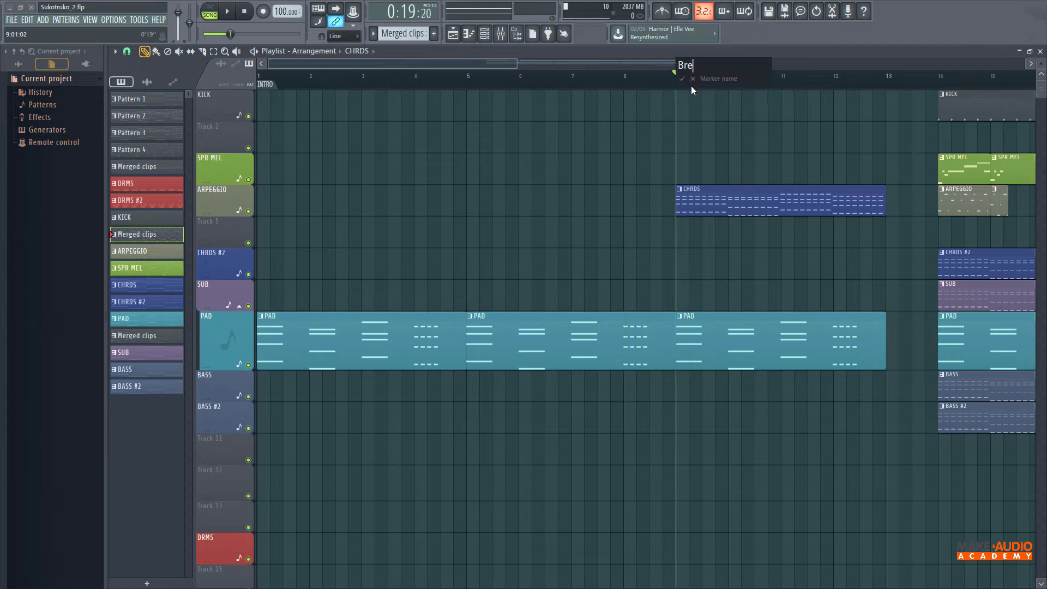
ctrl+click(612, 81)
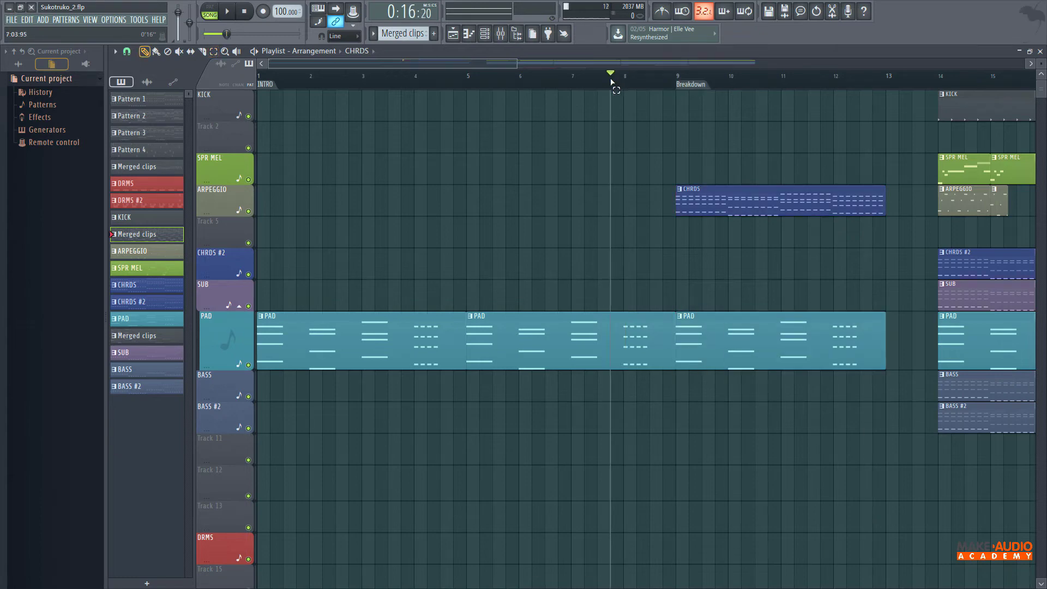
- Examine the timeline marker options and the numerator and denominator settings for a time signature change at bar 1
right_click(871, 86)
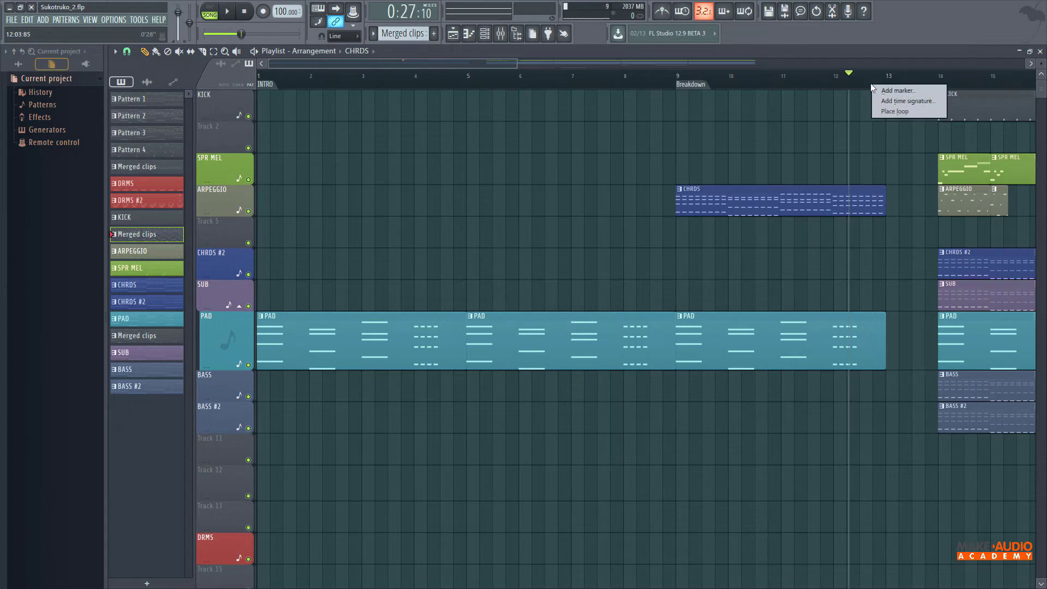
click(896, 111)
right_click(261, 86)
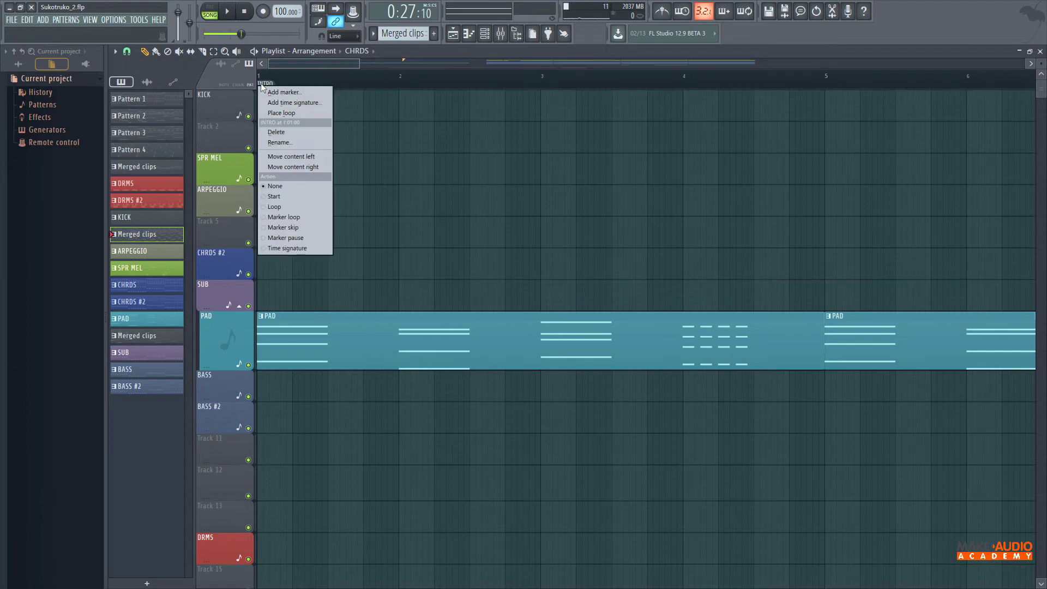
click(315, 103)
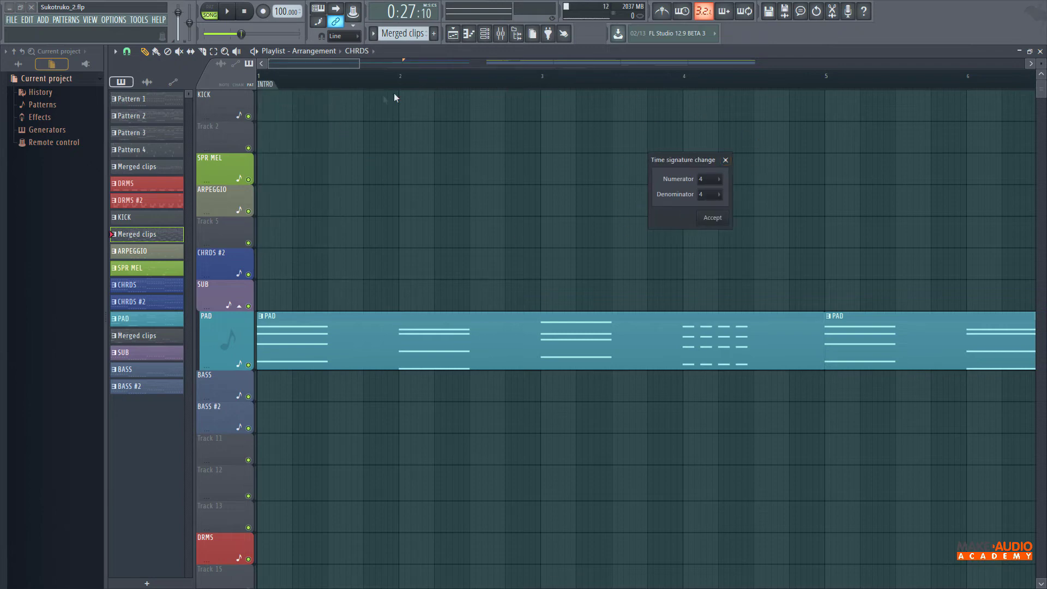
click(726, 160)
- Place a loop marker on the timeline at bar 1 and move it to bar 2
click(265, 84)
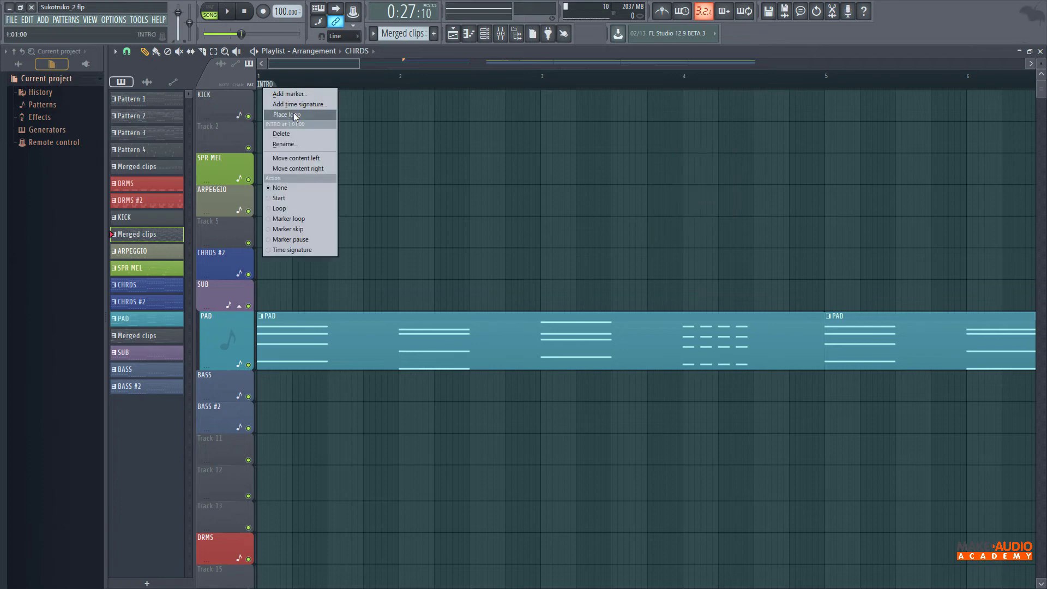
click(306, 116)
scroll(299, 104, up, 3)
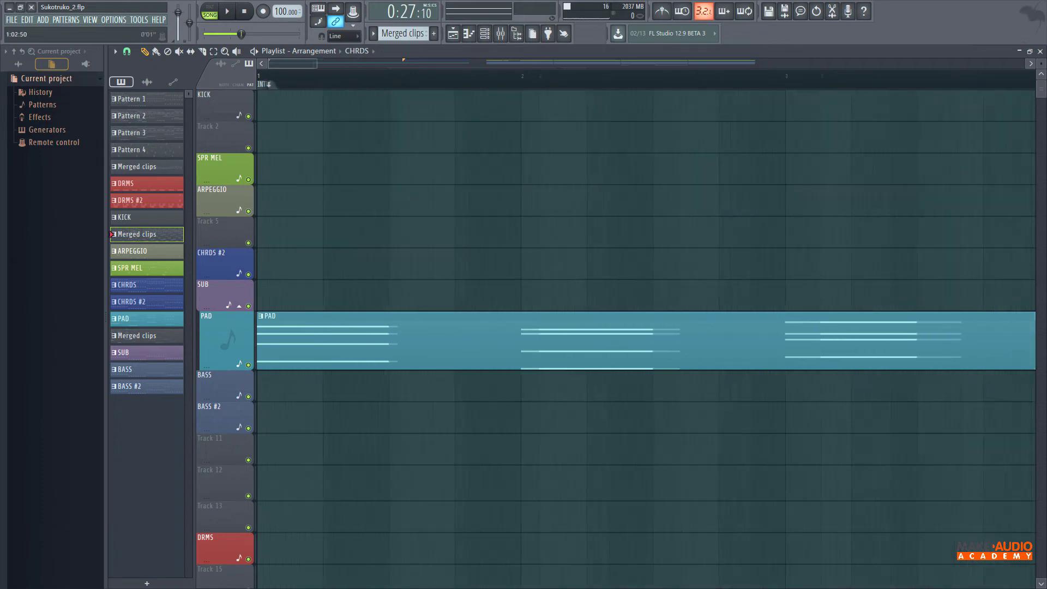
drag(272, 86, 567, 88)
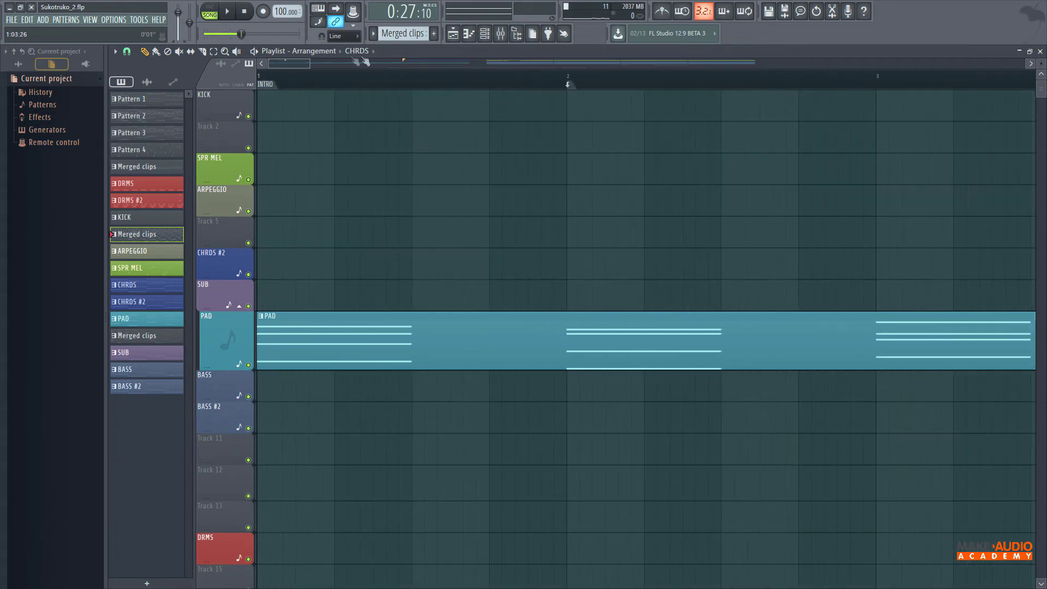
scroll(484, 101, down, 2)
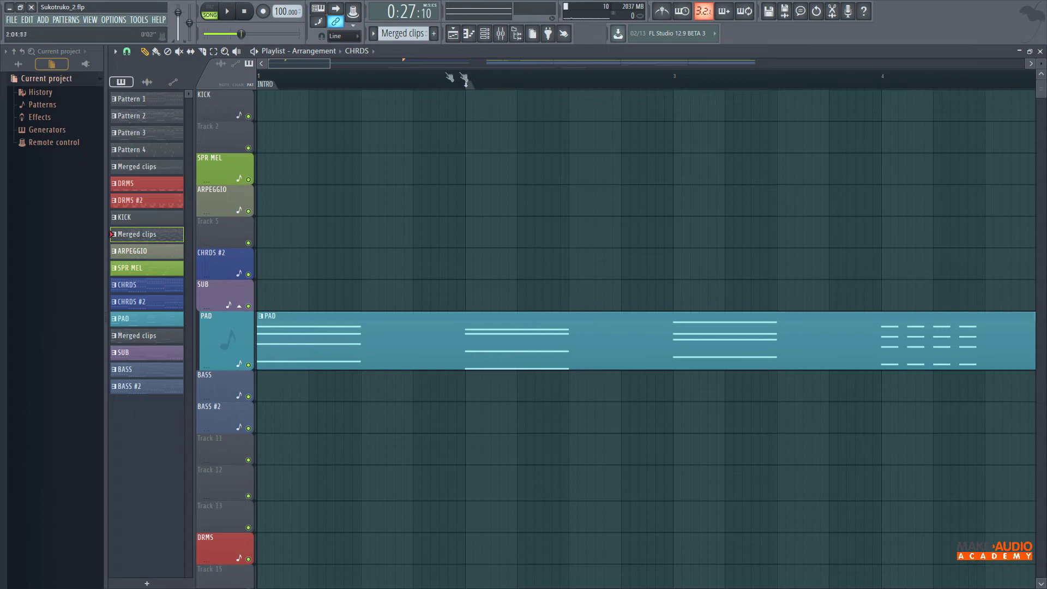
scroll(462, 84, down, 2)
click(391, 81)
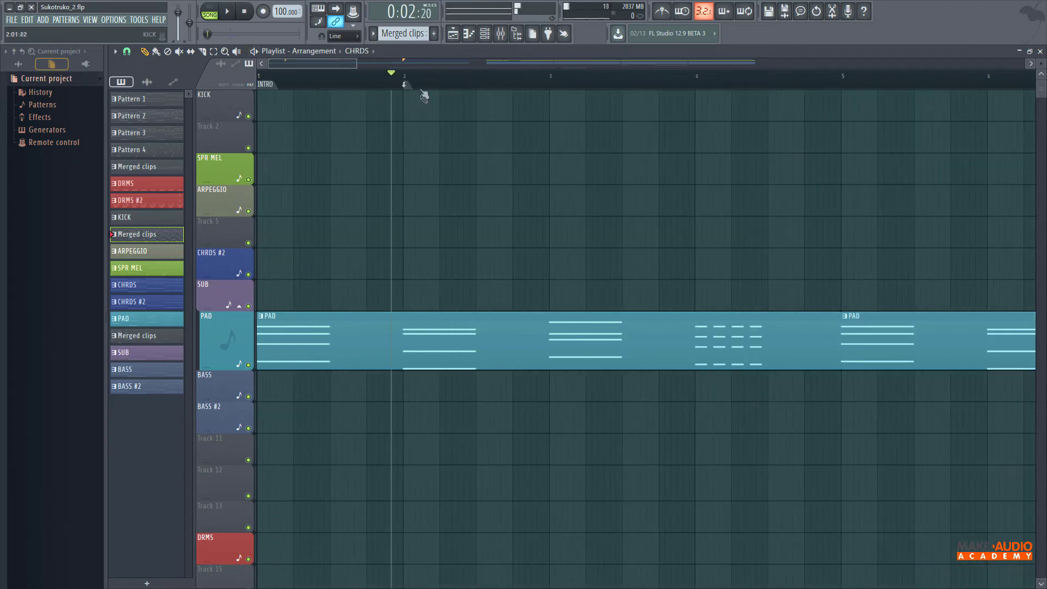
- Set the INTRO marker's action to Marker loop and play across the loop point at bar 2
right_click(266, 86)
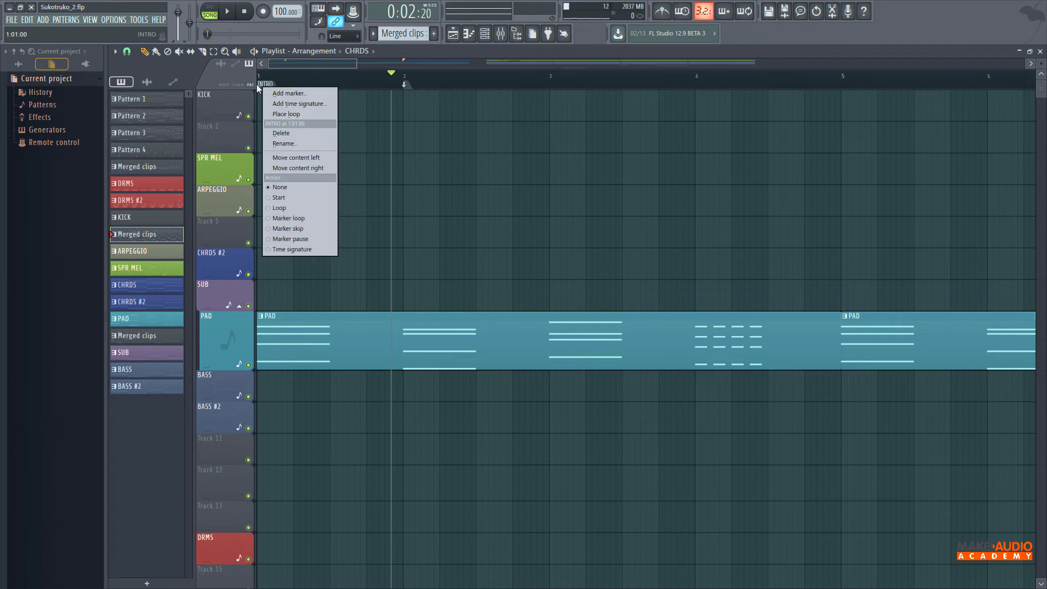
click(279, 207)
key(space)
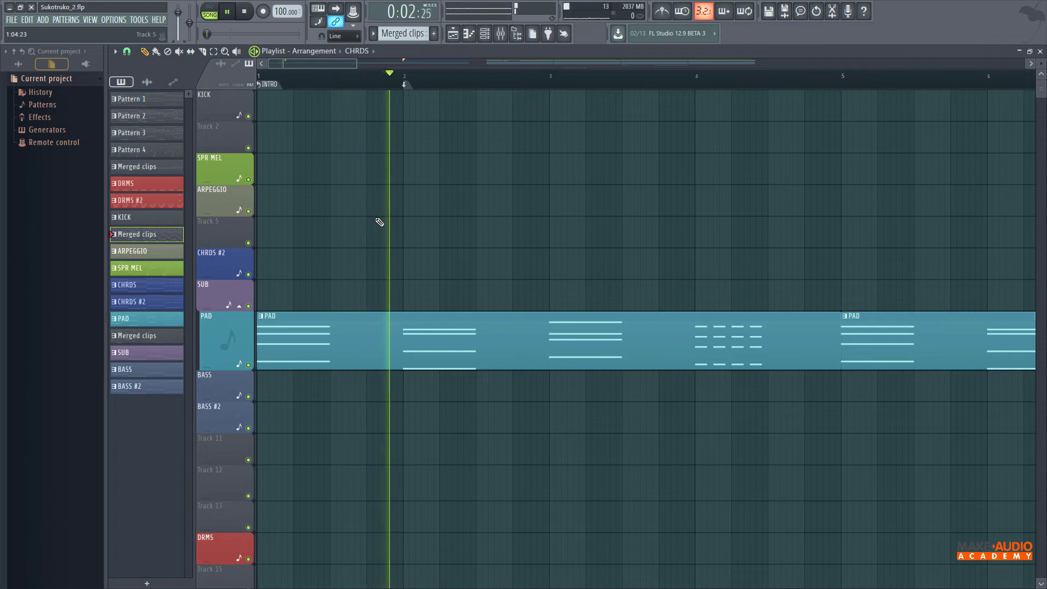
key(space)
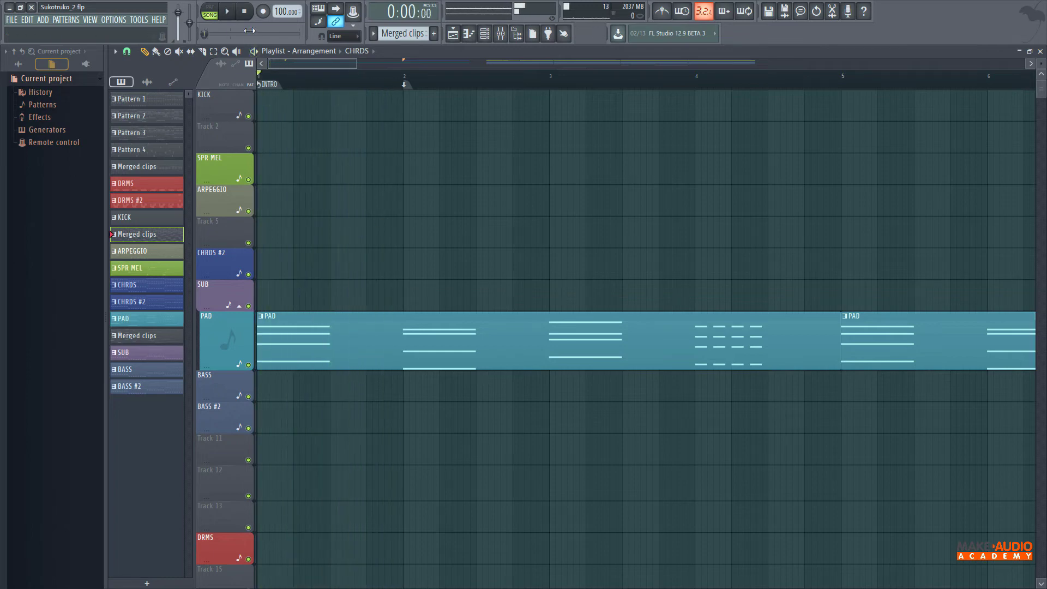
- Examine the action settings of the loop marker at bar 2 and the INTRO marker at bar 1
scroll(476, 82, up, 2)
right_click(475, 85)
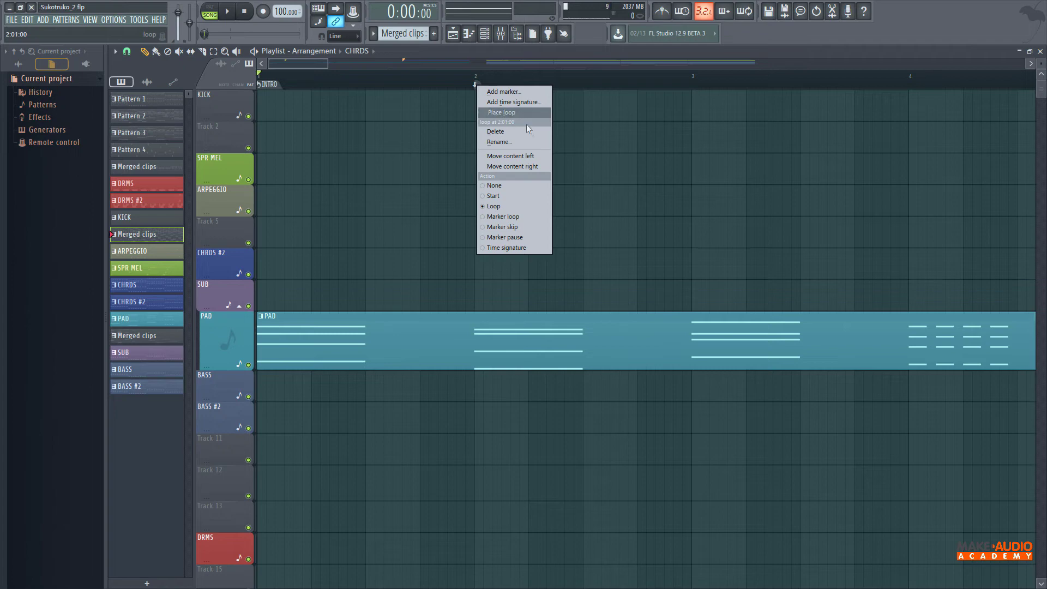
click(498, 214)
right_click(267, 87)
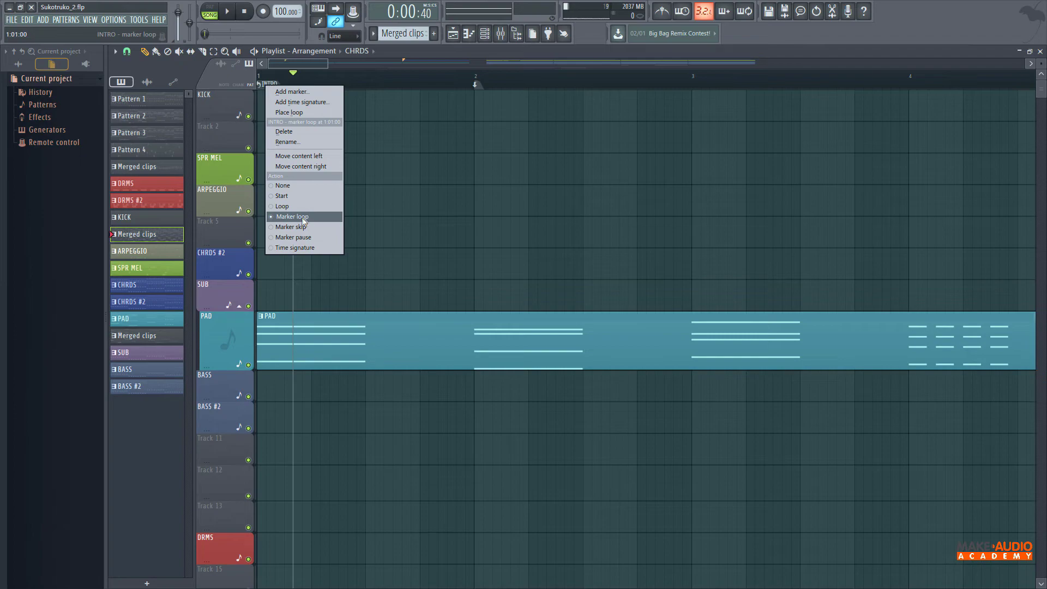
- Move the loop marker from bar 2 to bar 30 at the arrangement's end and play the last bar
click(307, 65)
drag(327, 64, 861, 64)
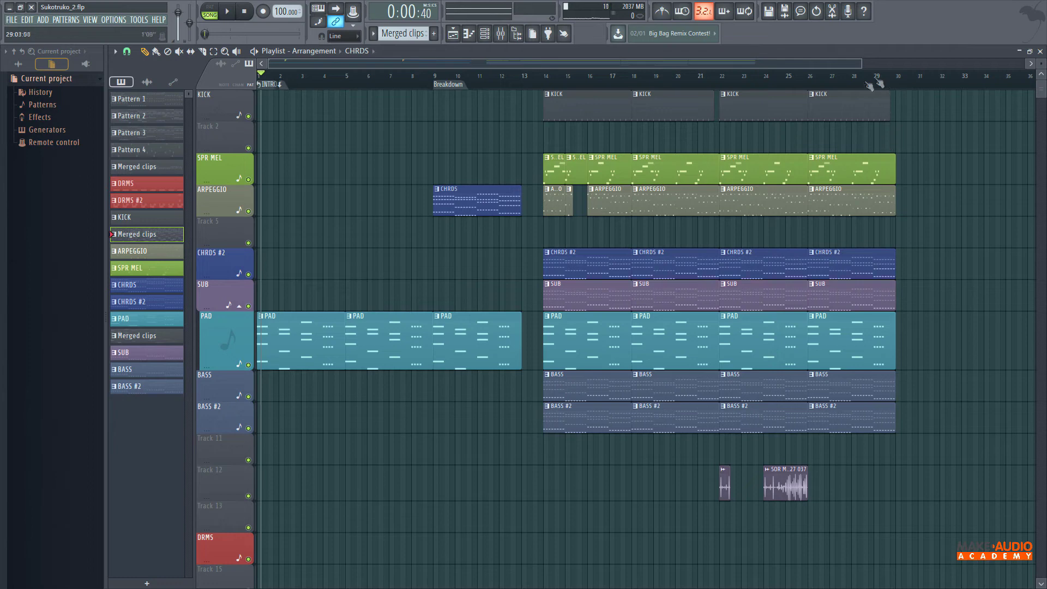
drag(282, 88, 898, 85)
click(897, 80)
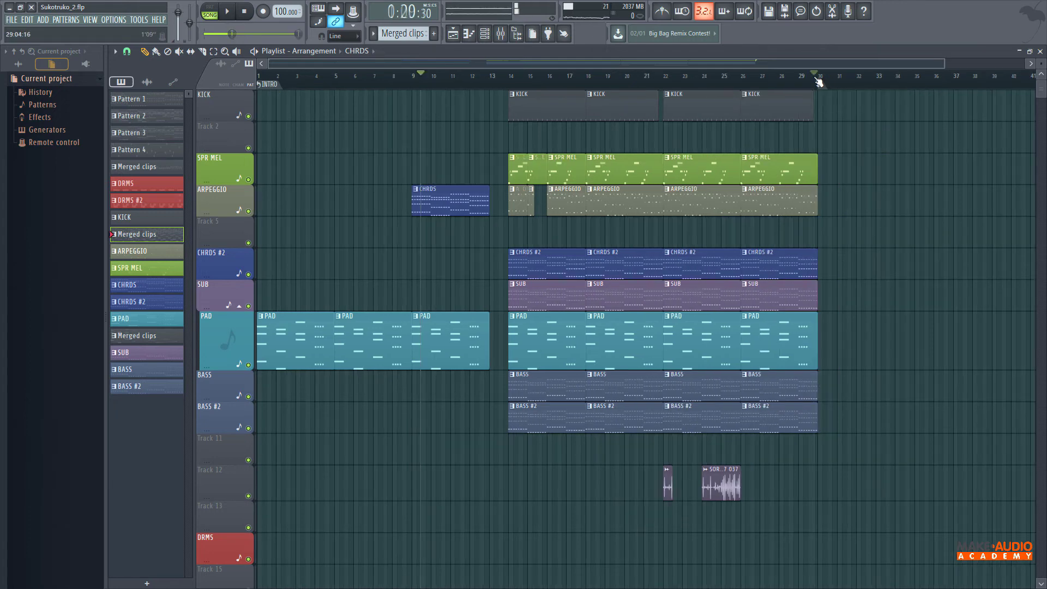
click(813, 78)
key(space)
scroll(300, 62, up, 5)
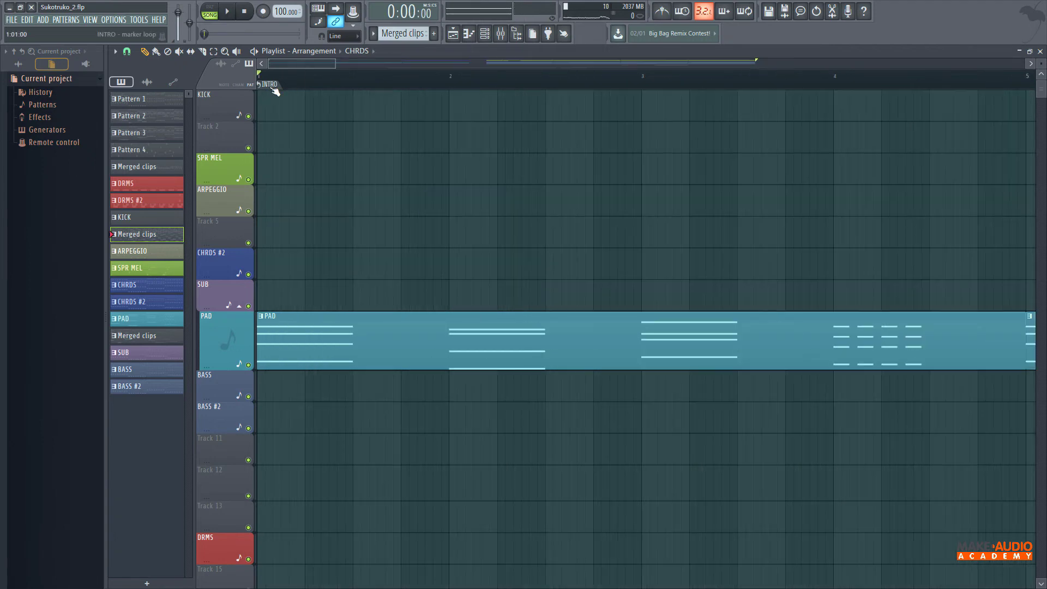
- Set the INTRO marker's action to Marker skip
right_click(267, 86)
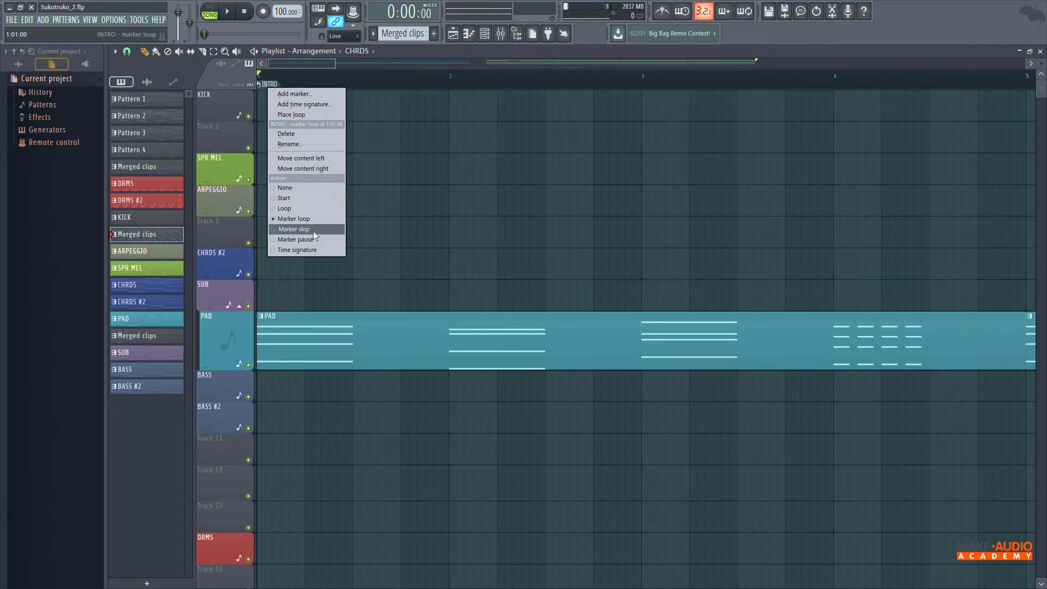
click(295, 229)
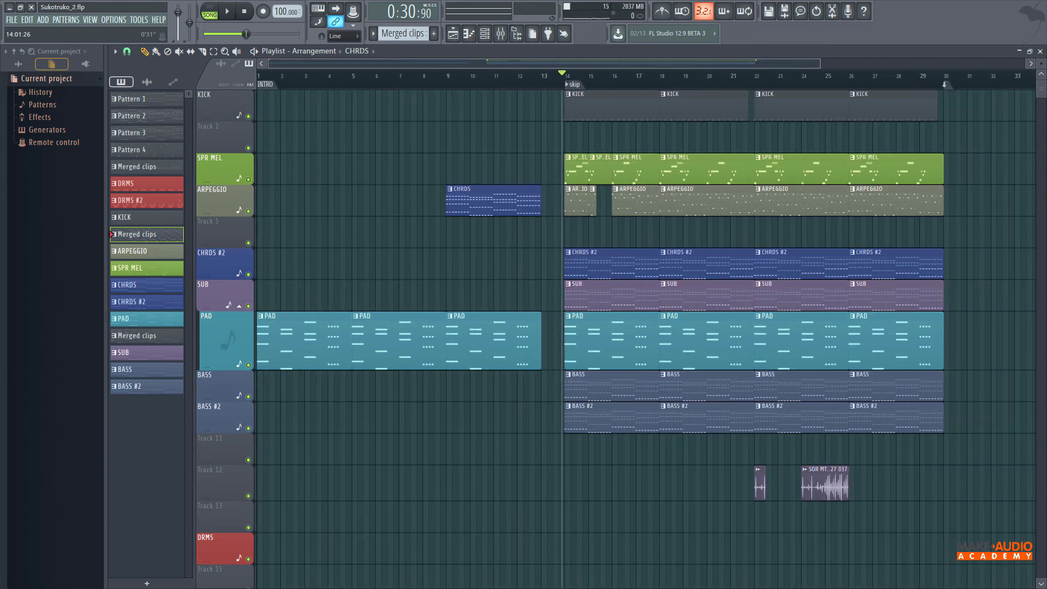
- Delete the loop marker at bar 30 and the INTRO marker at bar 1
right_click(945, 86)
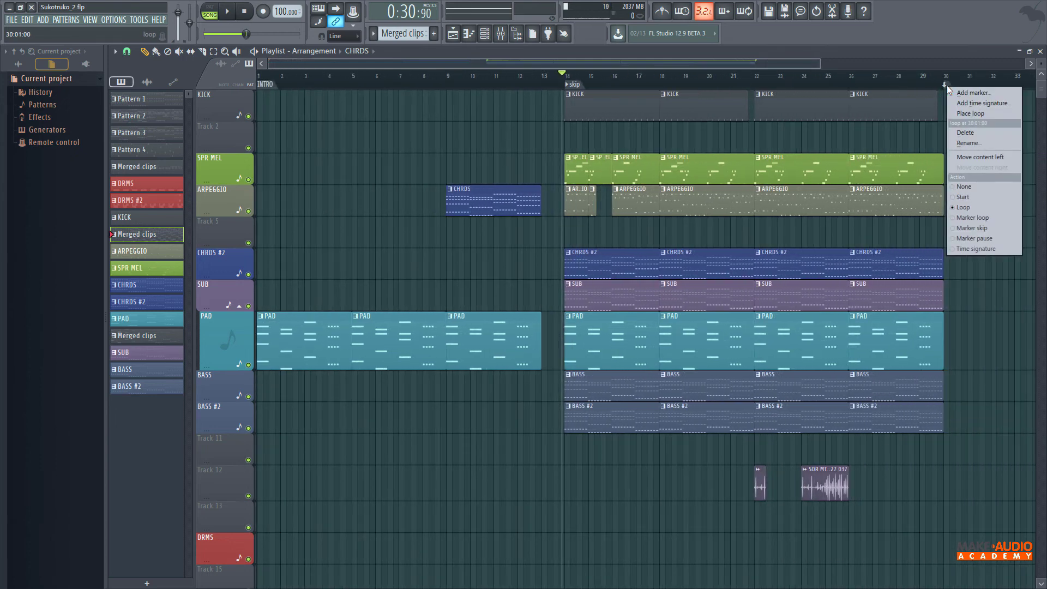
click(965, 132)
right_click(273, 88)
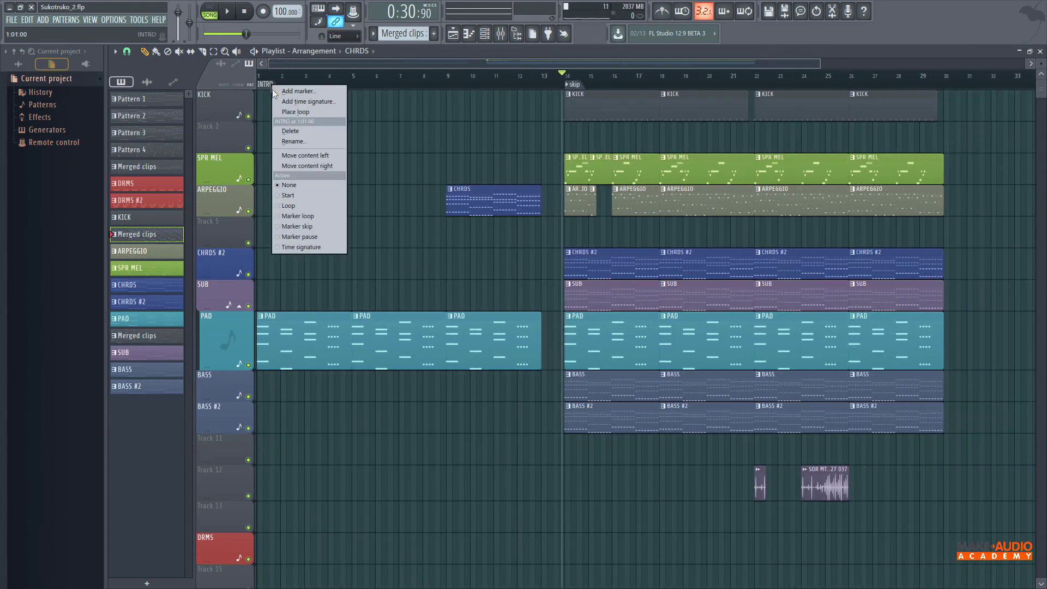
click(290, 131)
- Add a time marker named skip0 to the playlist timeline at about bar 26
right_click(756, 87)
click(927, 76)
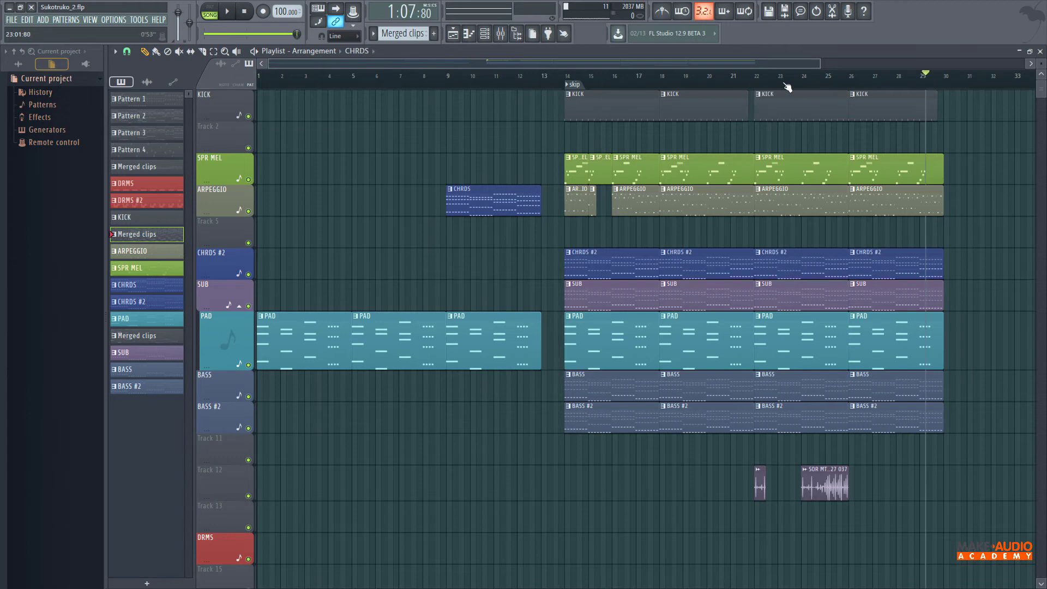
right_click(848, 86)
click(865, 92)
text(skip)
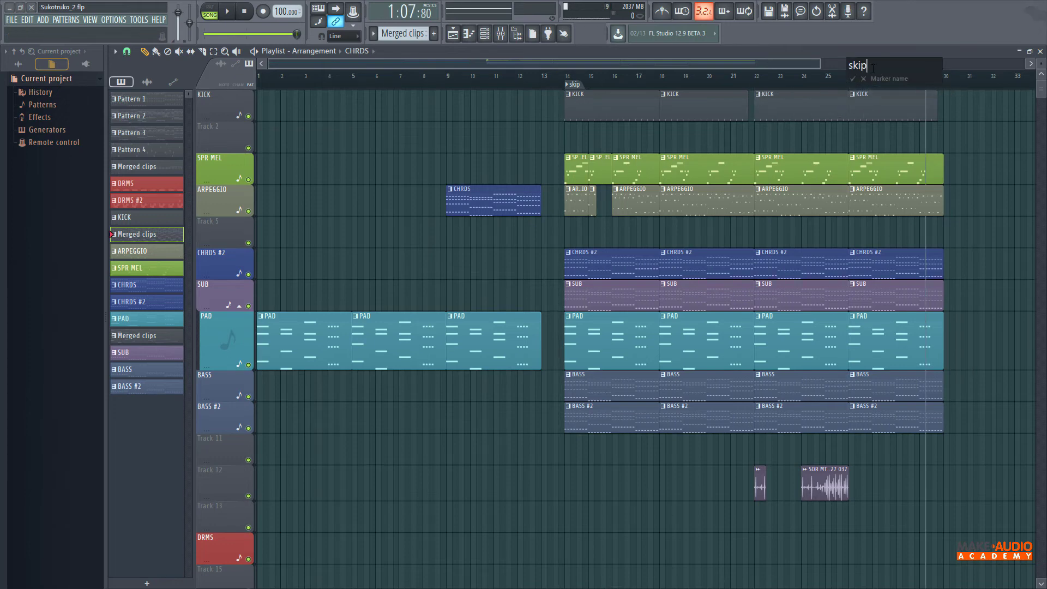
text(0)
key(Return)
- Set the skip0 marker's action to Marker pause and test playback around the skip and skip0 markers
right_click(853, 85)
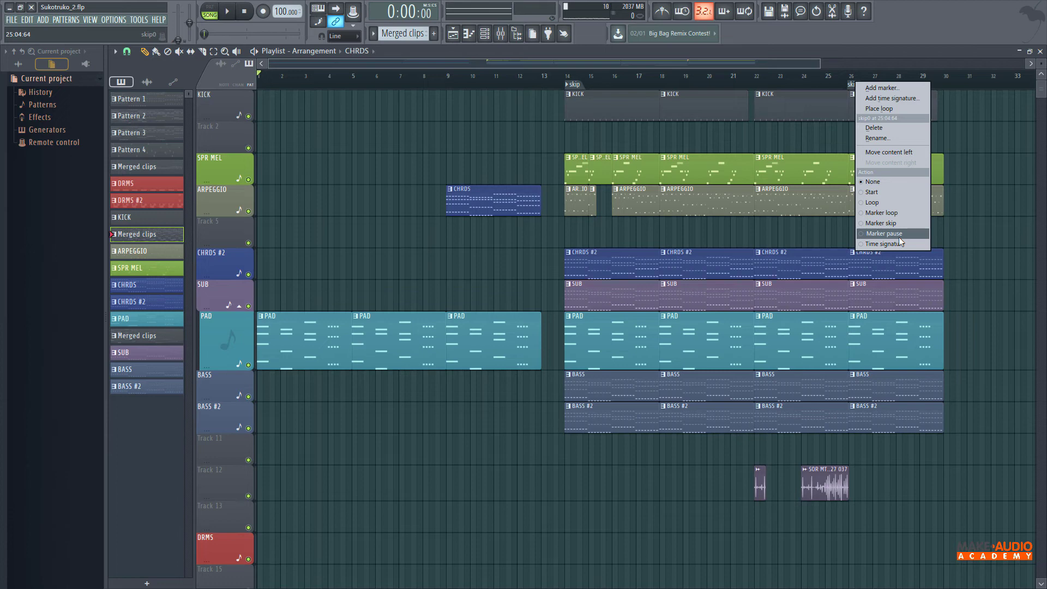
click(901, 242)
click(568, 81)
drag(829, 136, 666, 79)
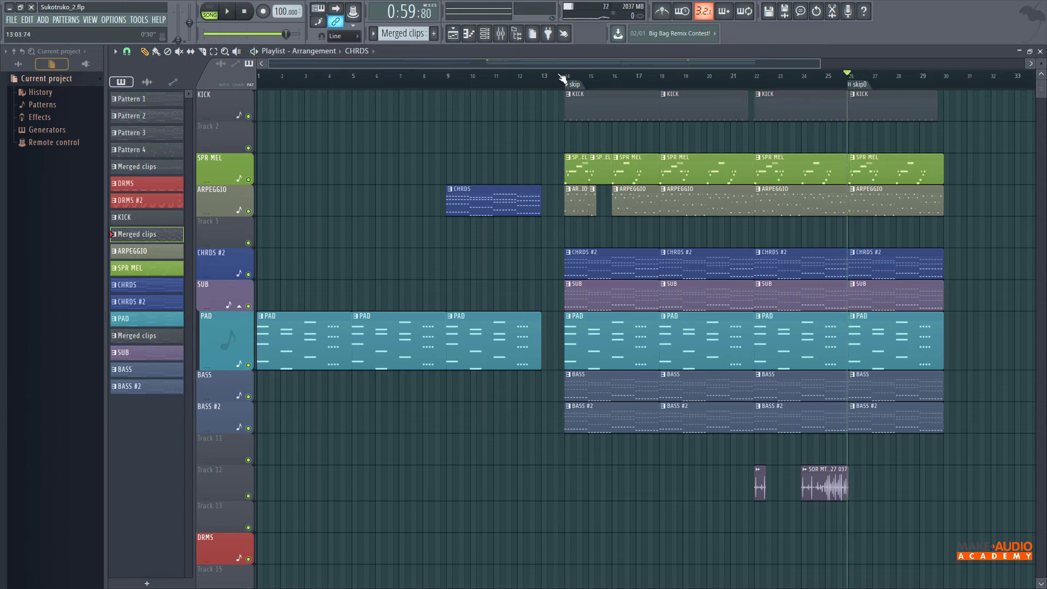
click(563, 80)
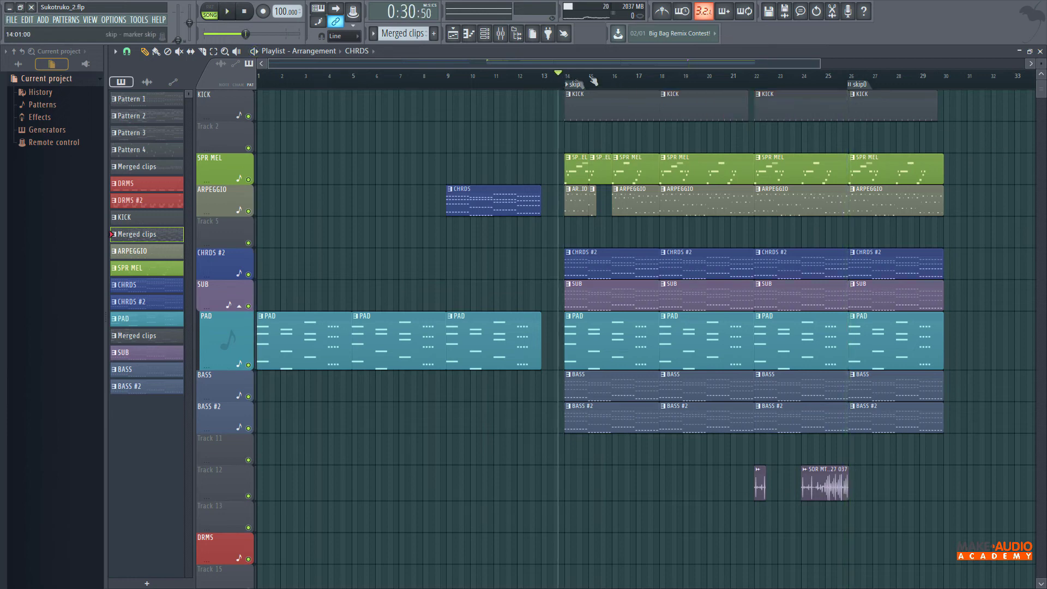
right_click(859, 86)
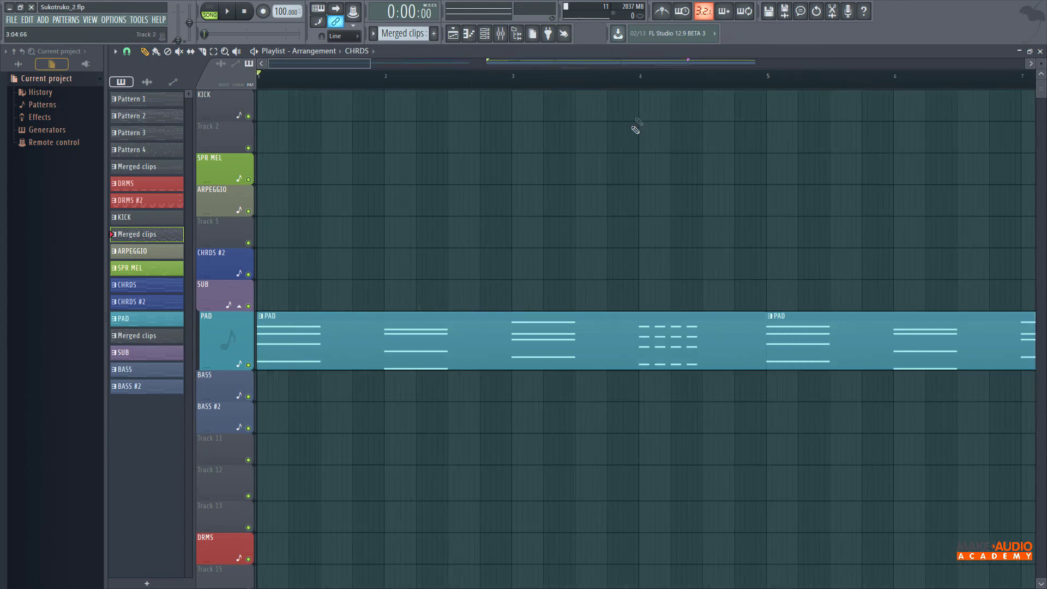
- Add a 2/4 time signature change at bar 4 of the timeline and remove it again
right_click(652, 89)
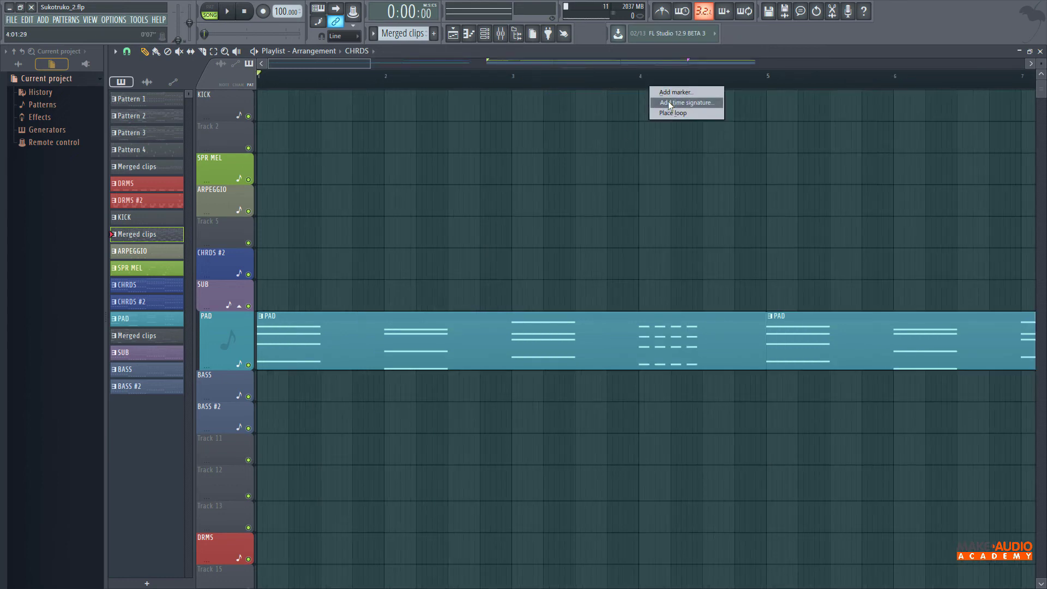
click(671, 103)
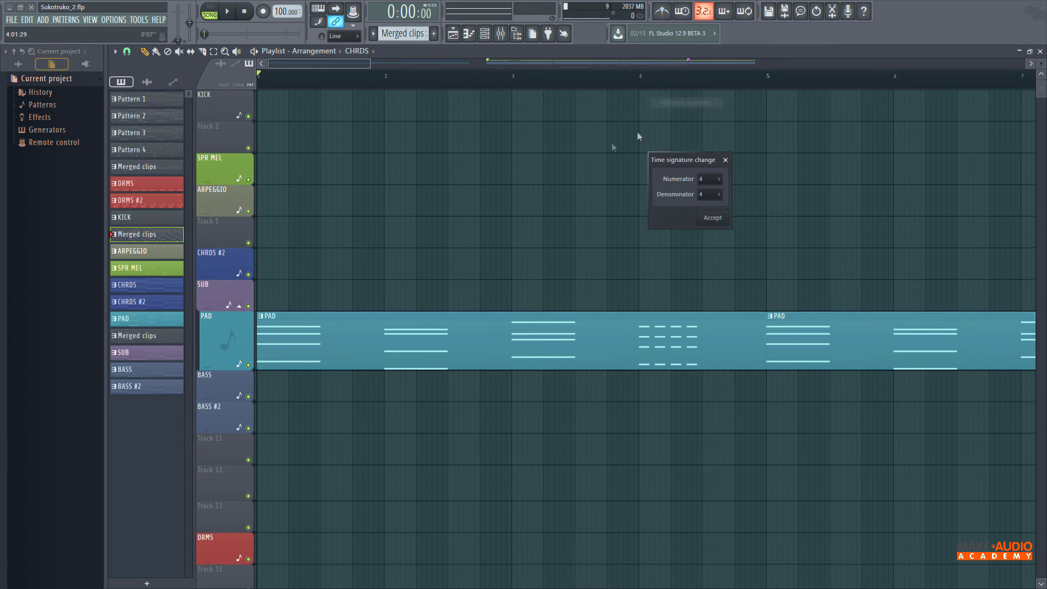
click(719, 180)
click(707, 201)
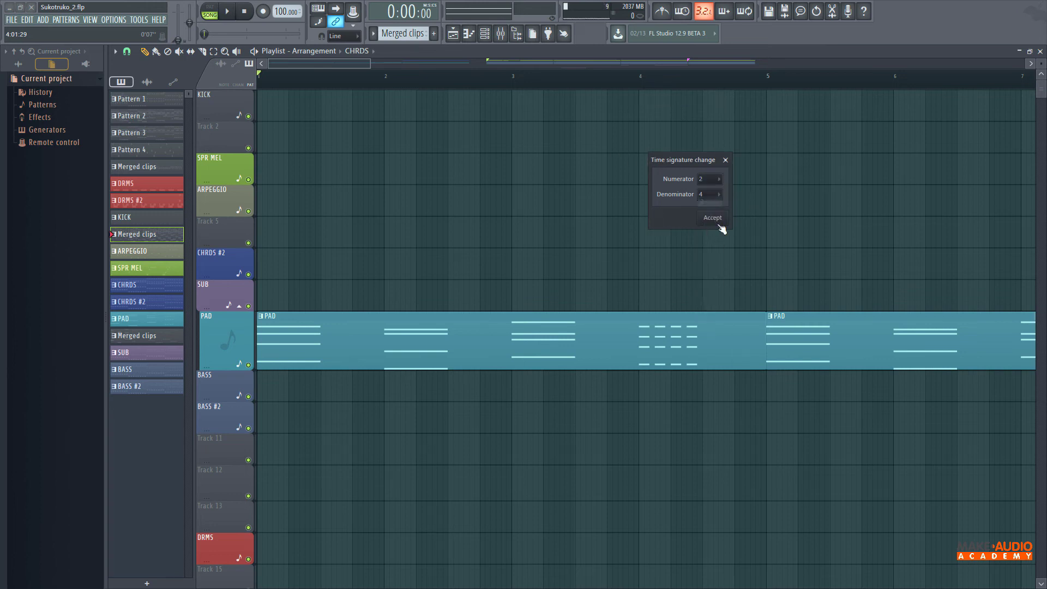
click(716, 223)
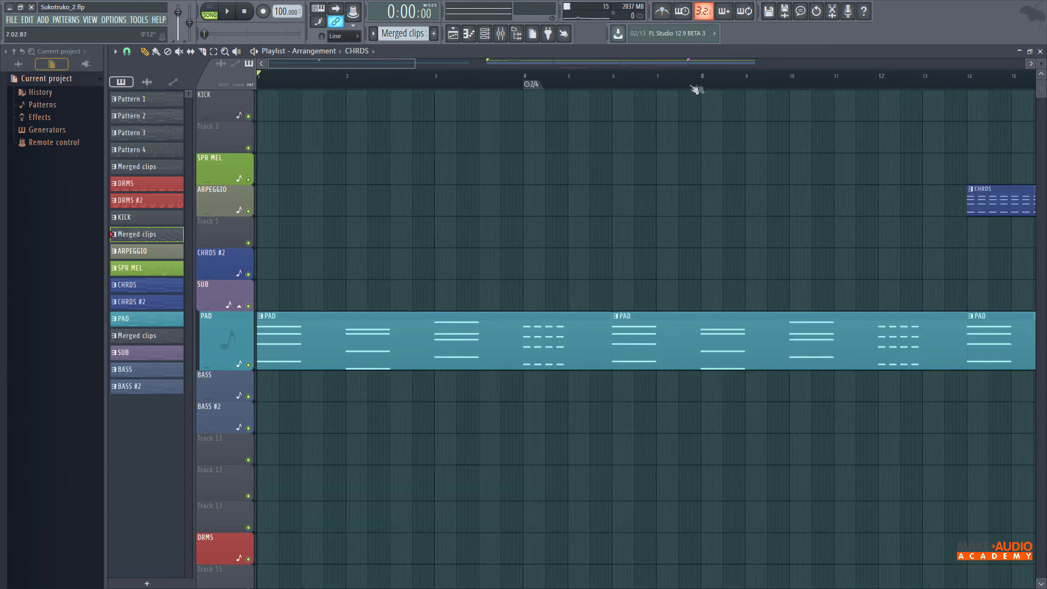
mouse_move(526, 84)
mouse_down()
mouse_move(308, 96)
mouse_move(645, 101)
mouse_move(531, 95)
mouse_move(569, 91)
mouse_up()
- Set the playlist's picker panel to show on the right side
click(115, 51)
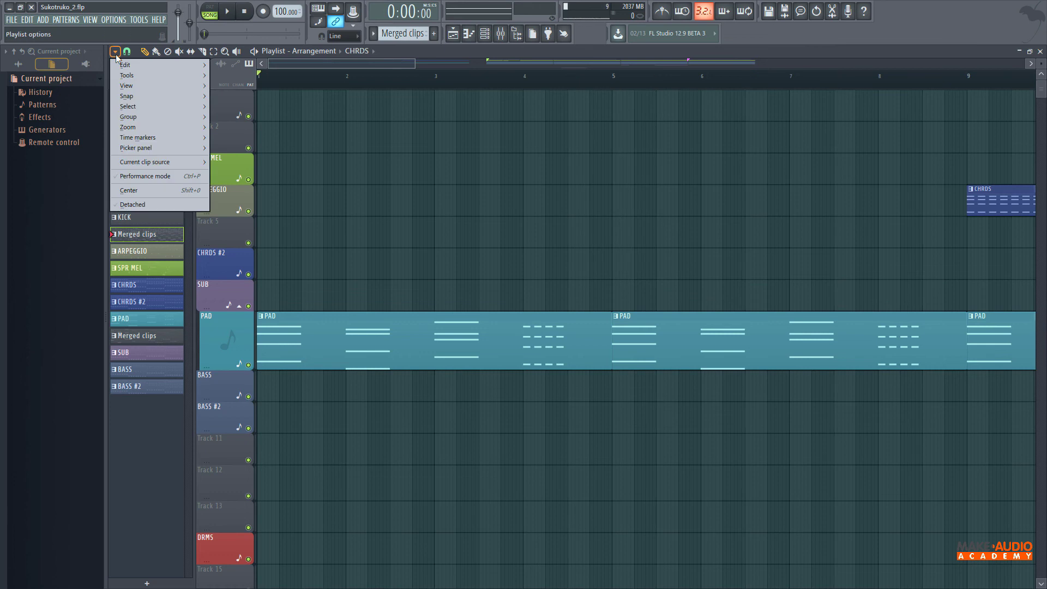
mouse_move(140, 149)
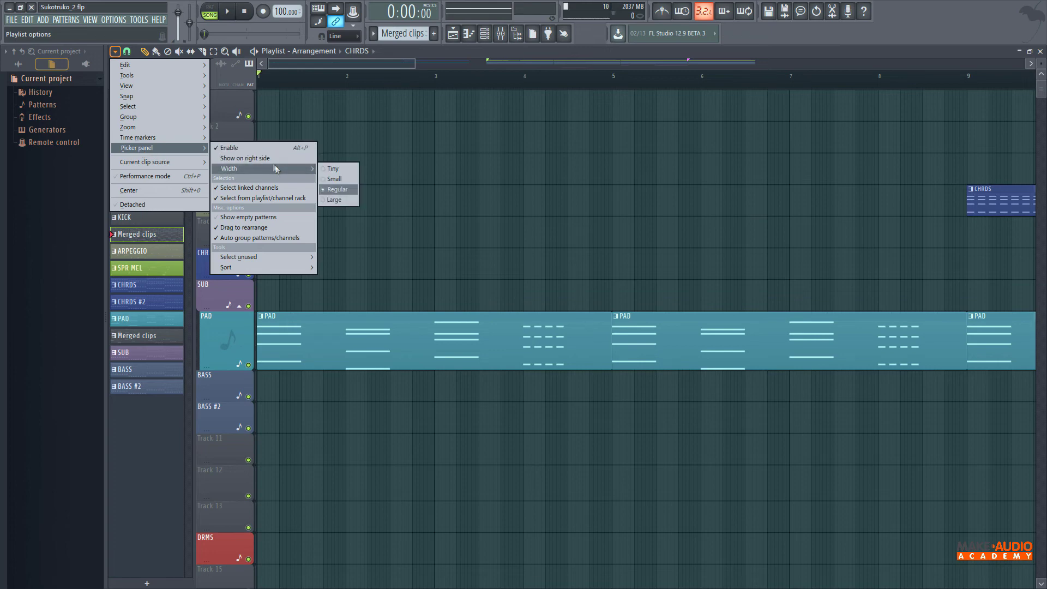
click(268, 158)
- Examine the picker panel's width, grouping, select unused and sort options, and the list of current clip sources
click(115, 51)
mouse_move(261, 168)
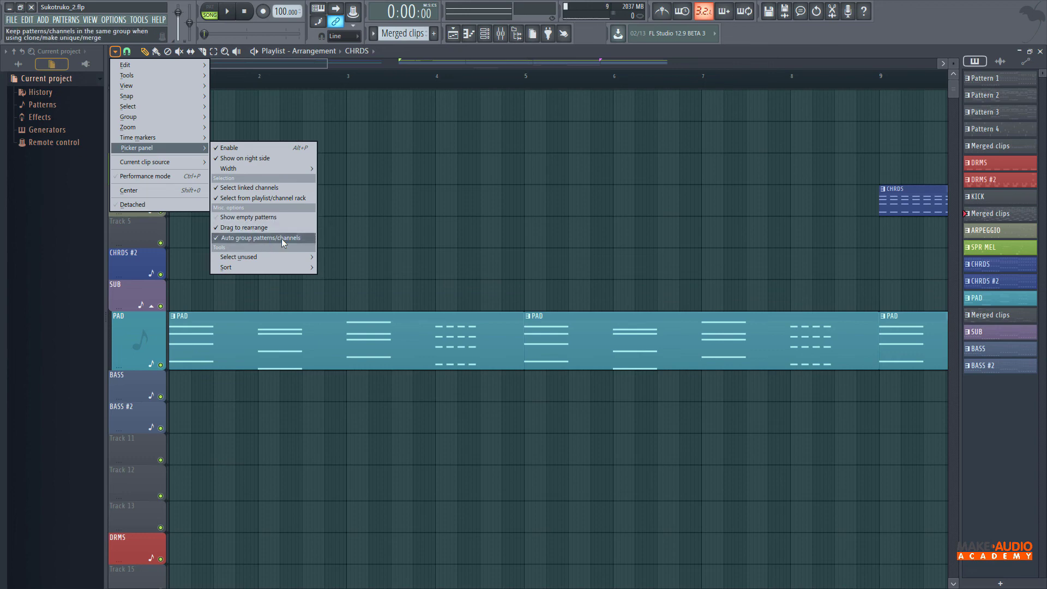
mouse_move(289, 257)
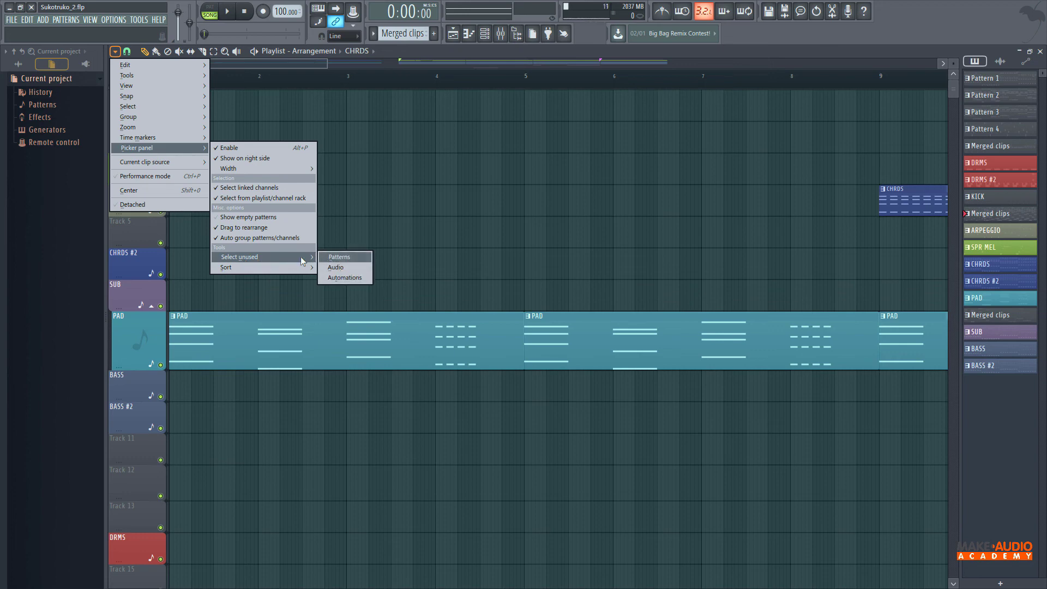
mouse_move(235, 269)
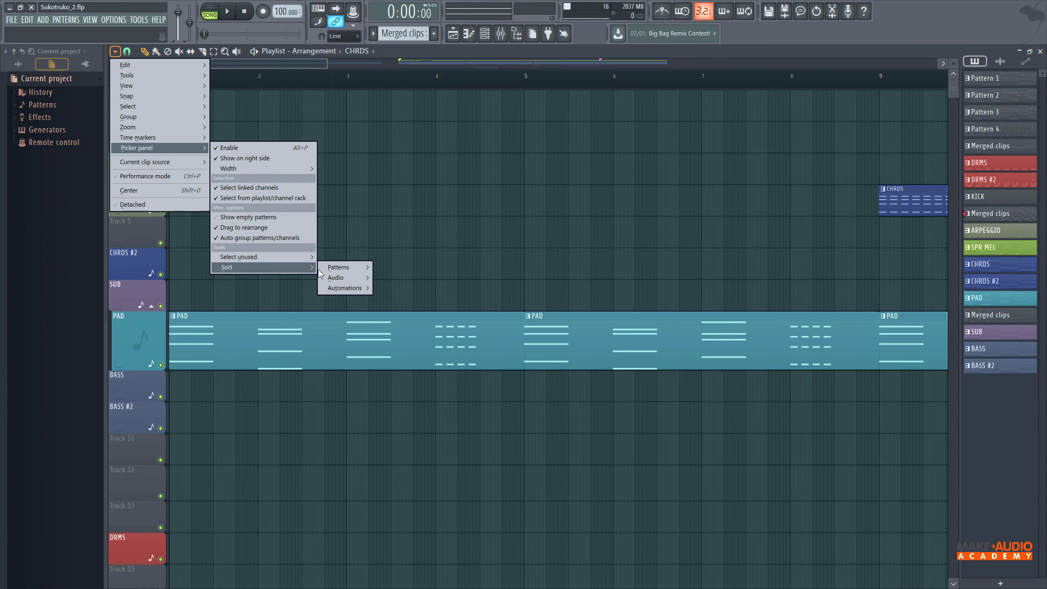
mouse_move(346, 278)
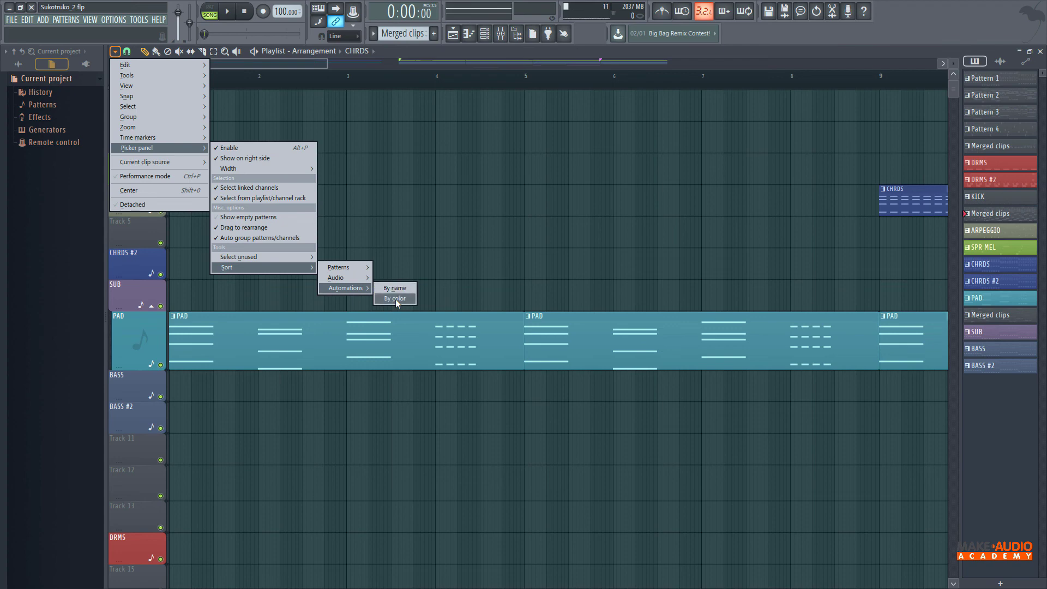
mouse_move(126, 169)
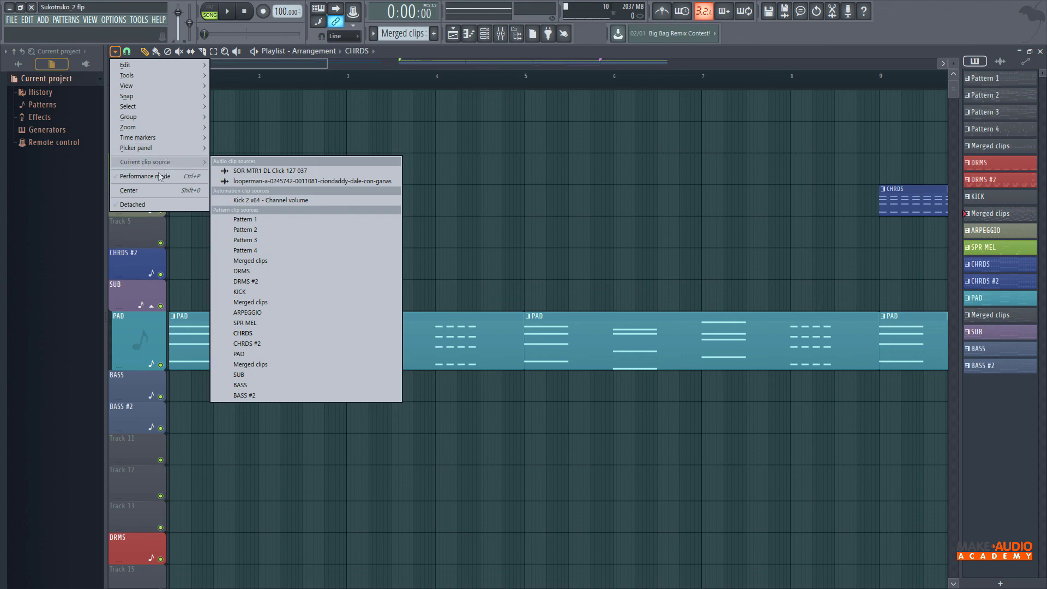
key(Escape)
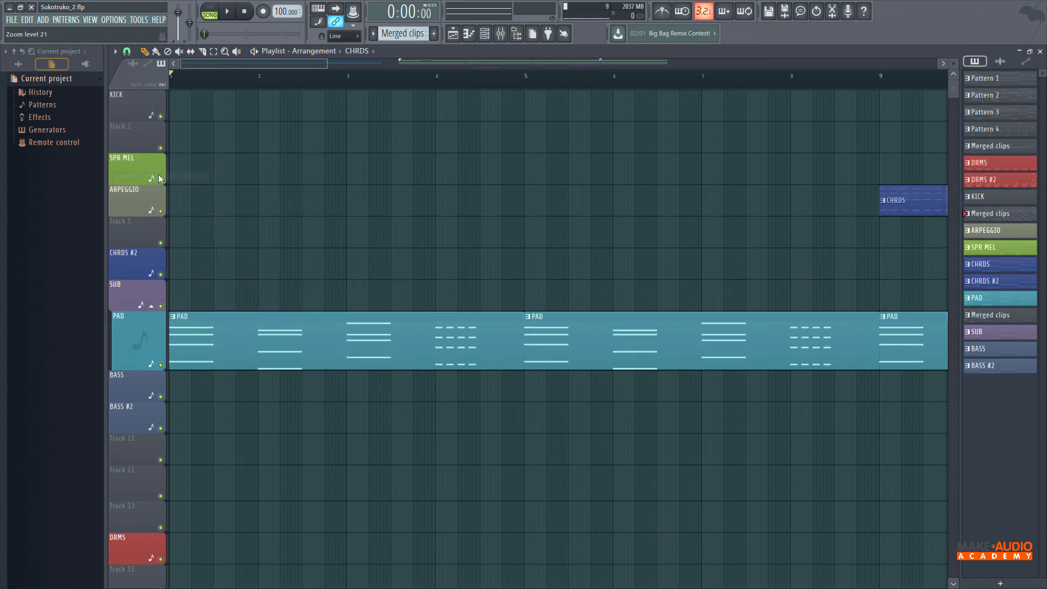
- Try the playlist's performance mode and switch it back off
scroll(270, 74, down, 5)
scroll(270, 74, up, 3)
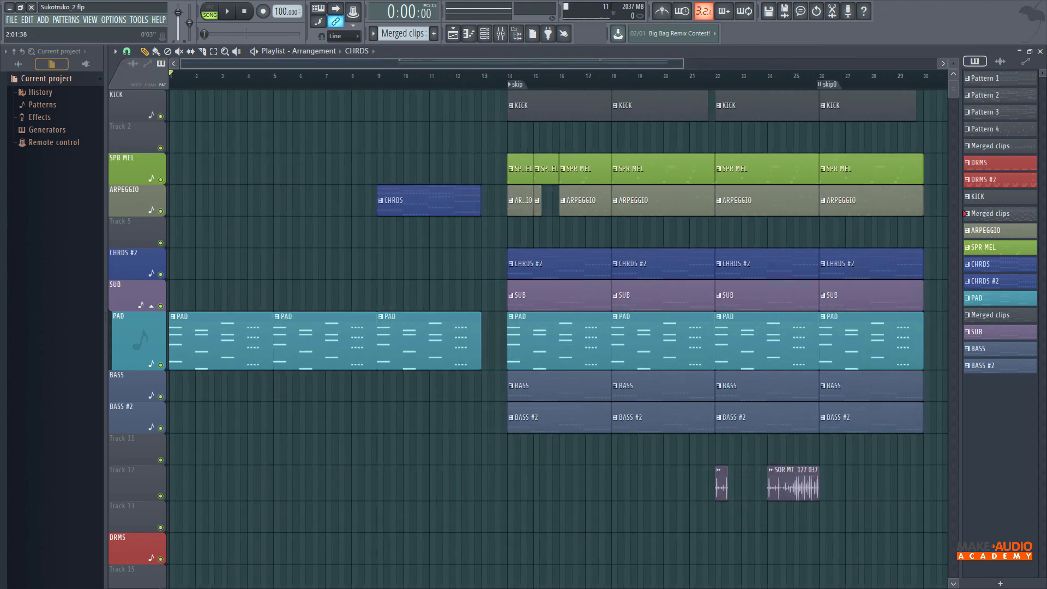
scroll(270, 73, down, 2)
drag(953, 64, 953, 78)
click(115, 50)
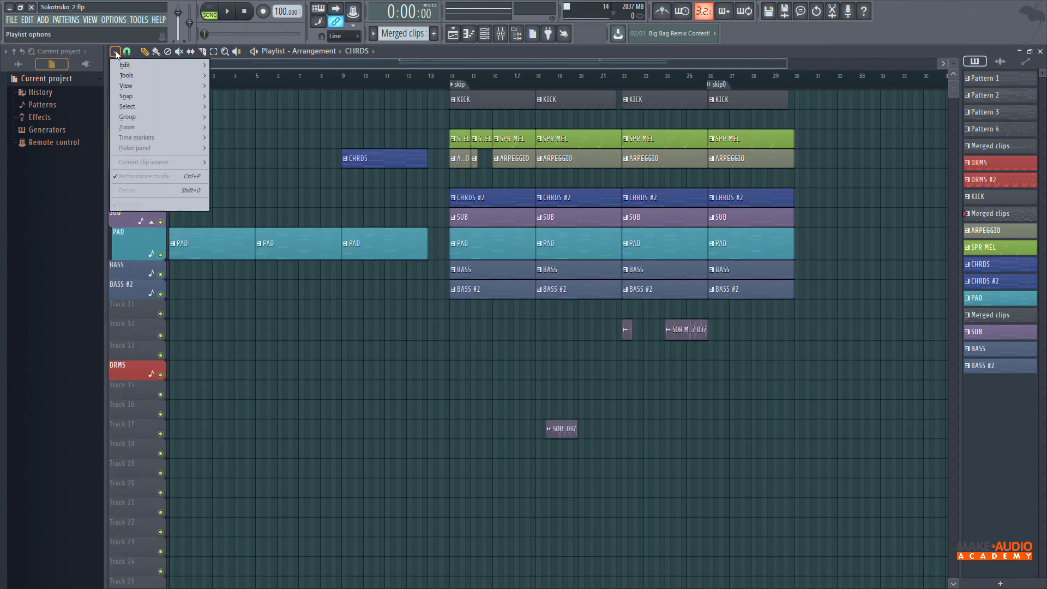
click(145, 179)
- Center the playlist view on the playing position, testing it again at a closer zoom level
click(115, 51)
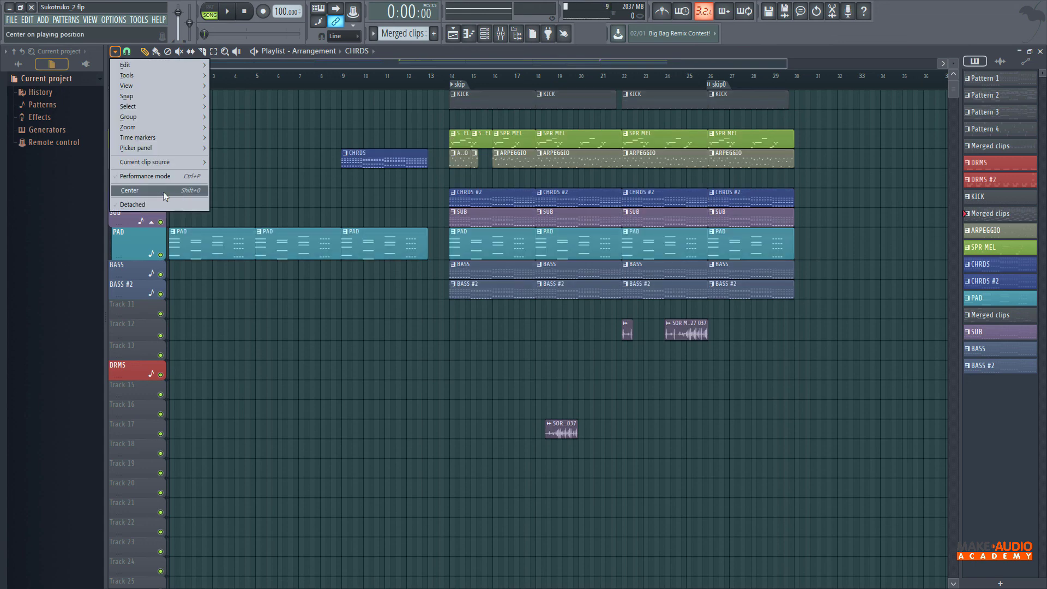
click(163, 192)
scroll(172, 71, up, 4)
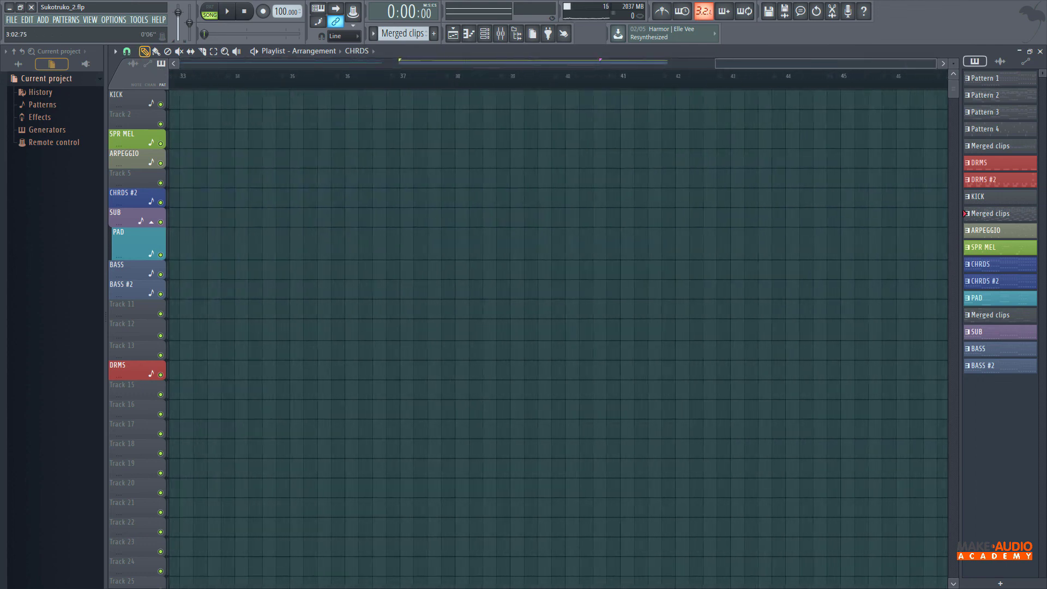
click(115, 51)
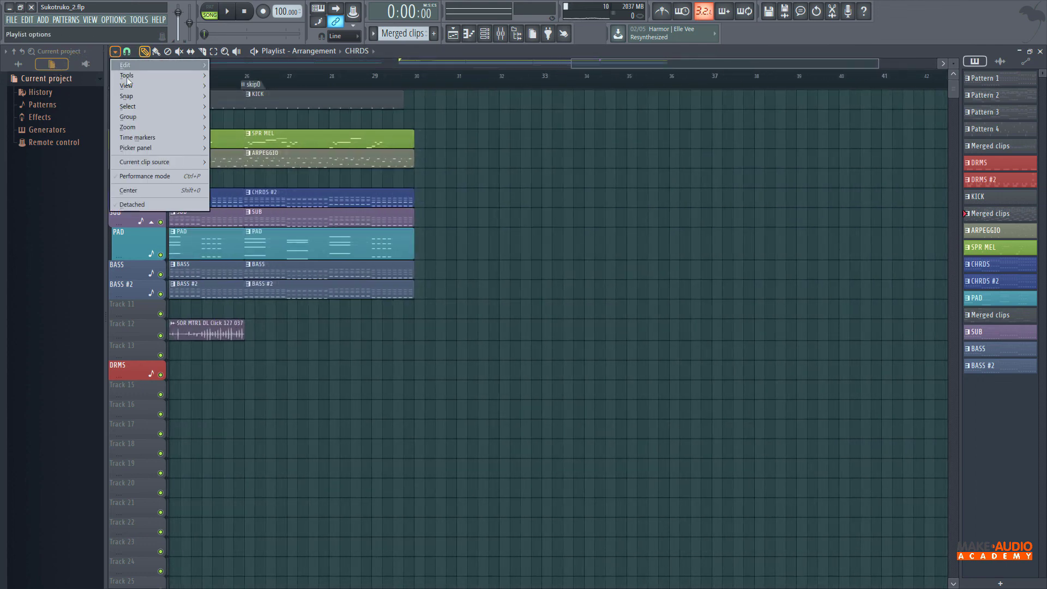
click(159, 190)
scroll(301, 66, down, 2)
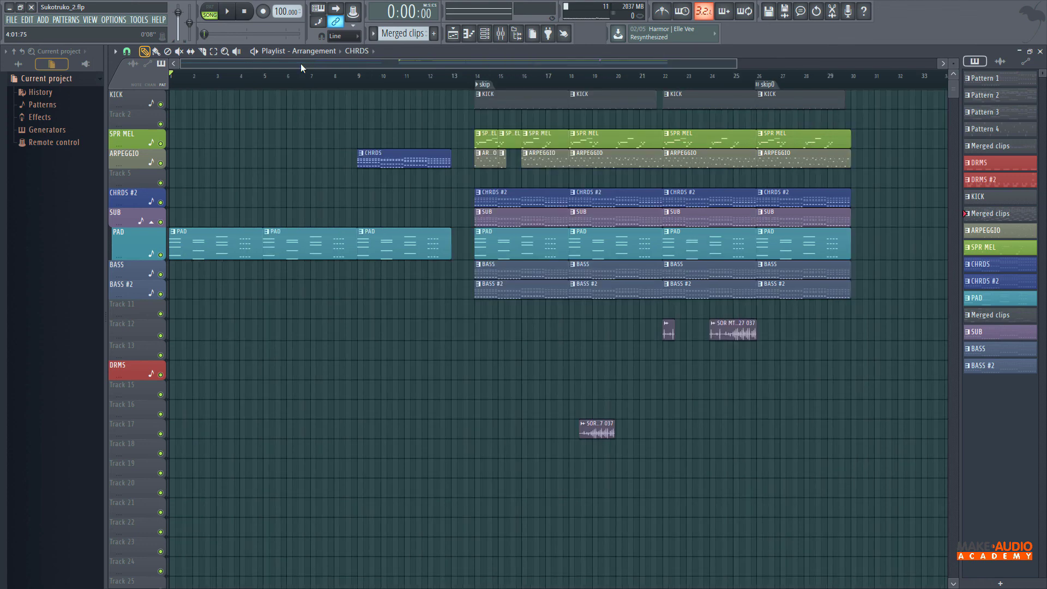
- Detach the playlist window to reposition it just below the main toolbar, and attach it again
click(115, 52)
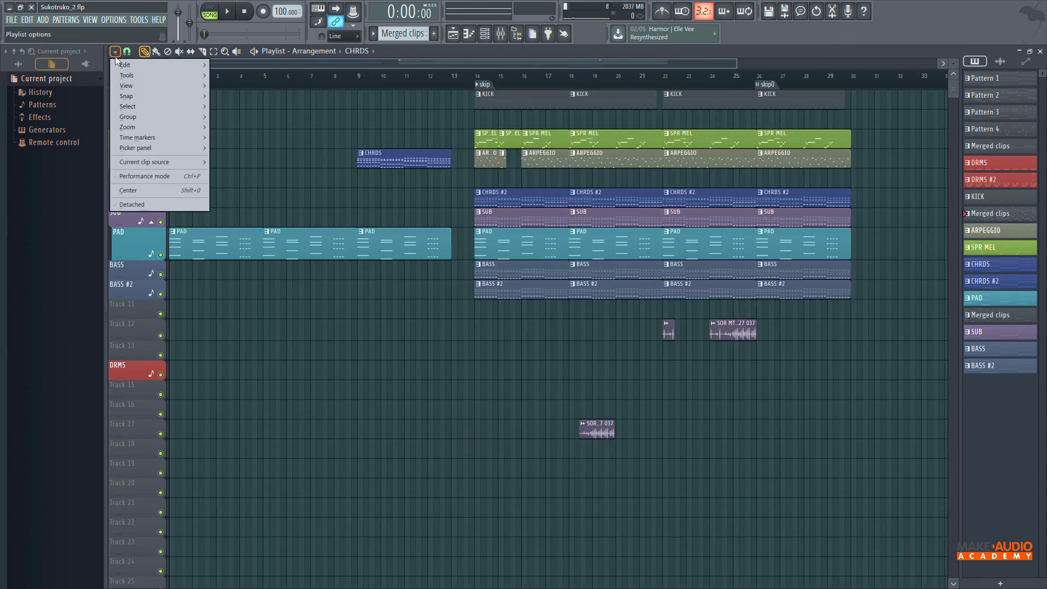
click(131, 205)
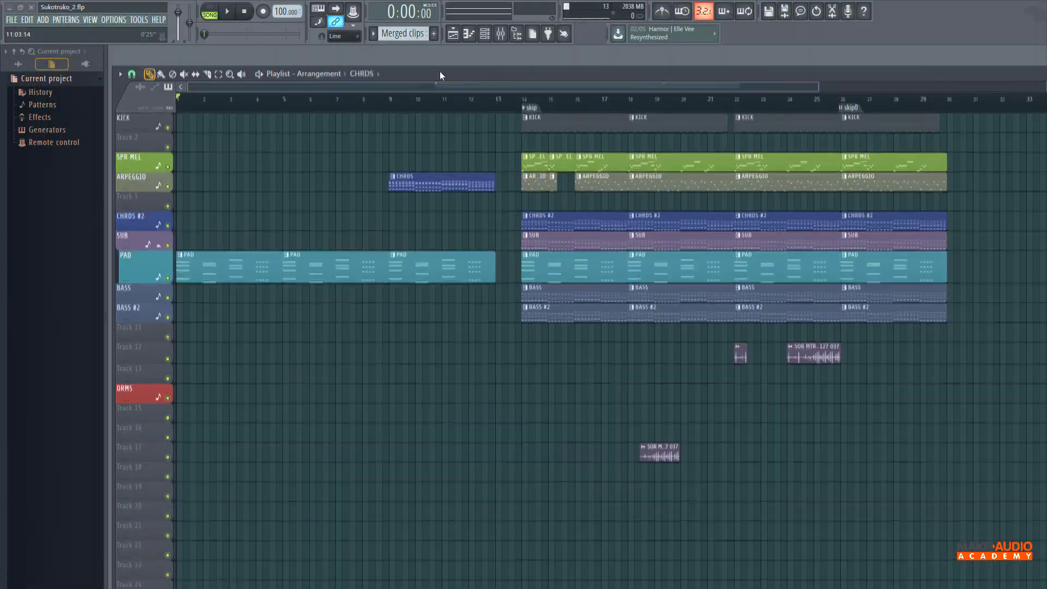
drag(440, 72, 438, 52)
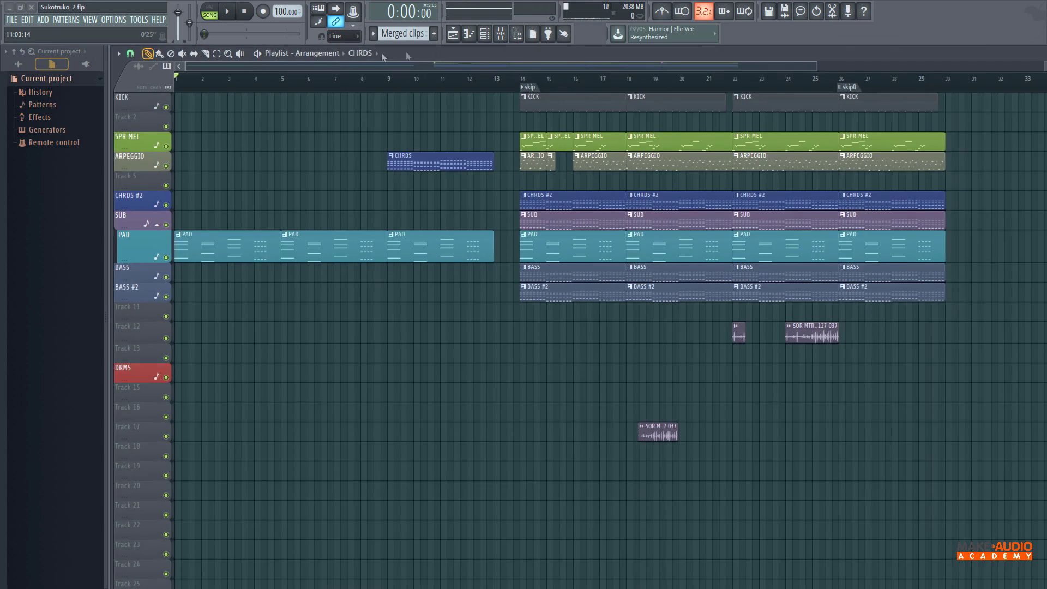
click(118, 55)
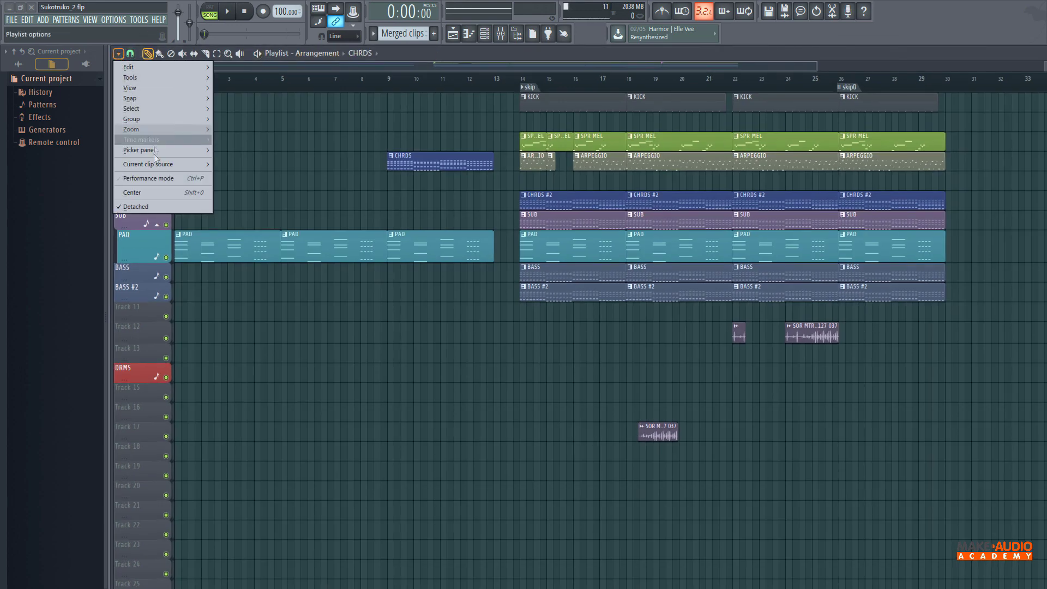
click(139, 207)
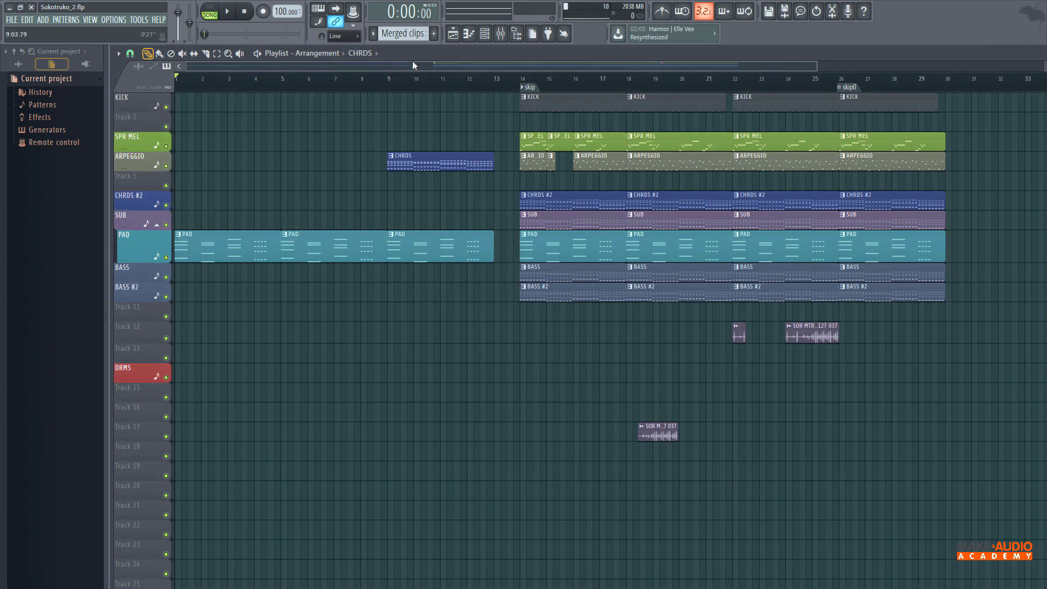